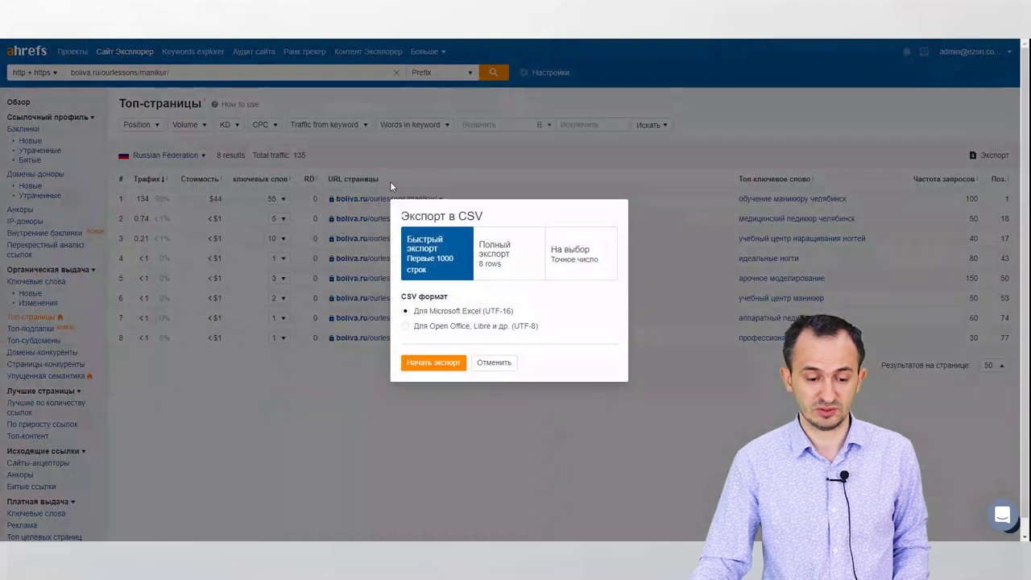
- Cancel the top-pages export and open the organic keywords report with the search mode set to domain/*
click(499, 372)
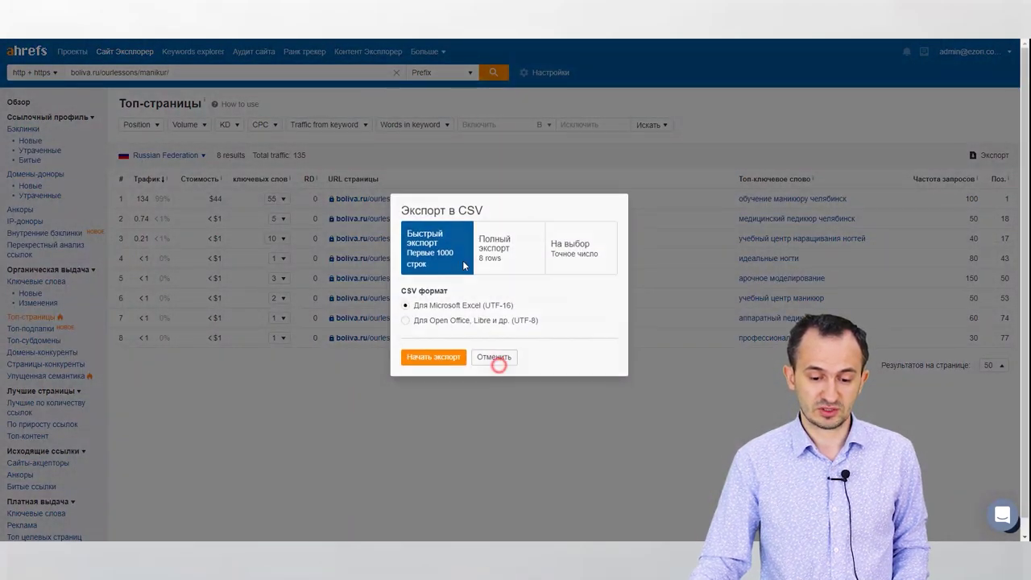
click(421, 74)
drag(417, 122, 453, 153)
click(435, 72)
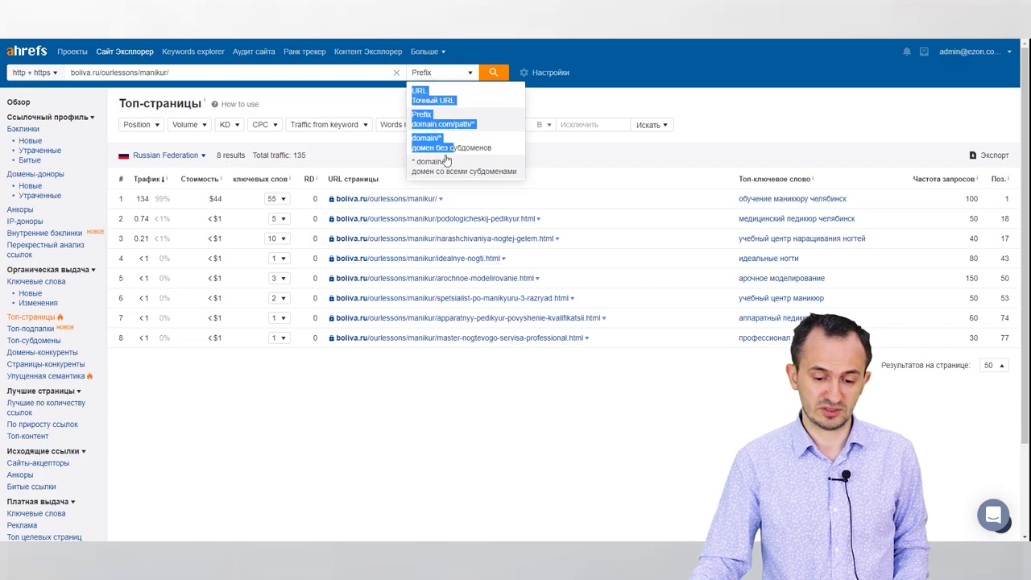
click(447, 142)
click(38, 283)
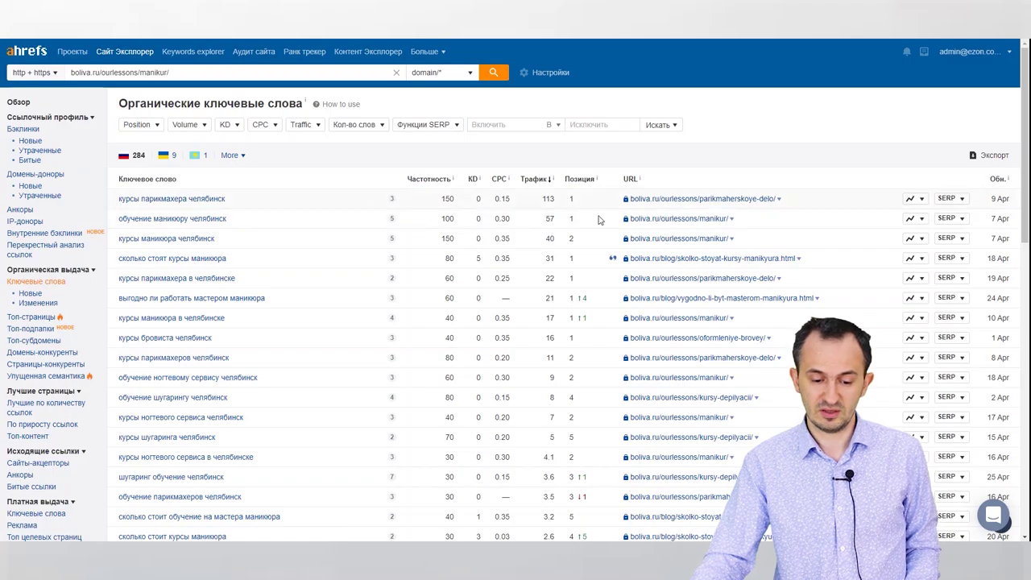
- Export the domain's organic keywords to CSV, download the boliva.ru organic keywords file and open it in Excel
click(993, 156)
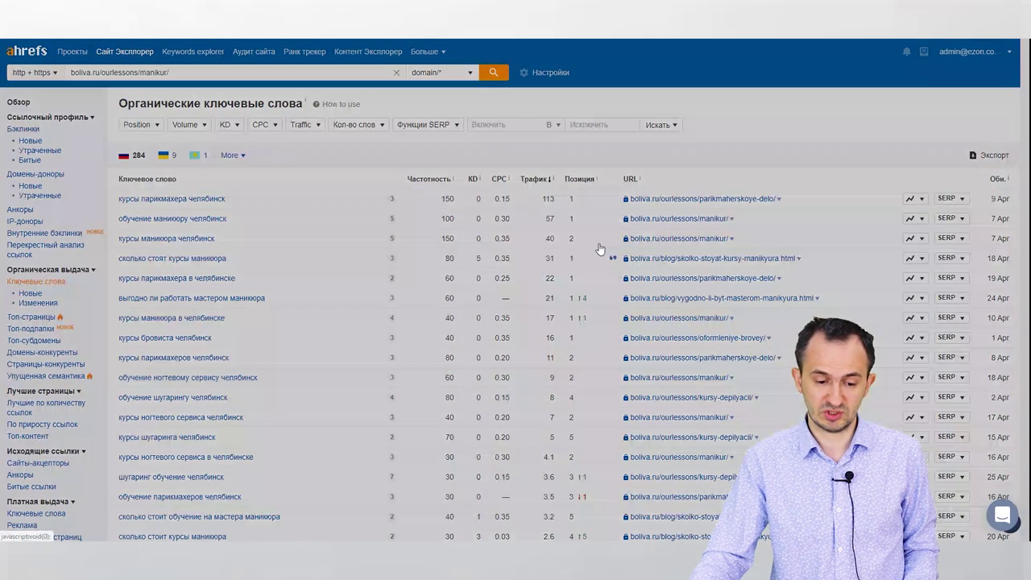
click(433, 375)
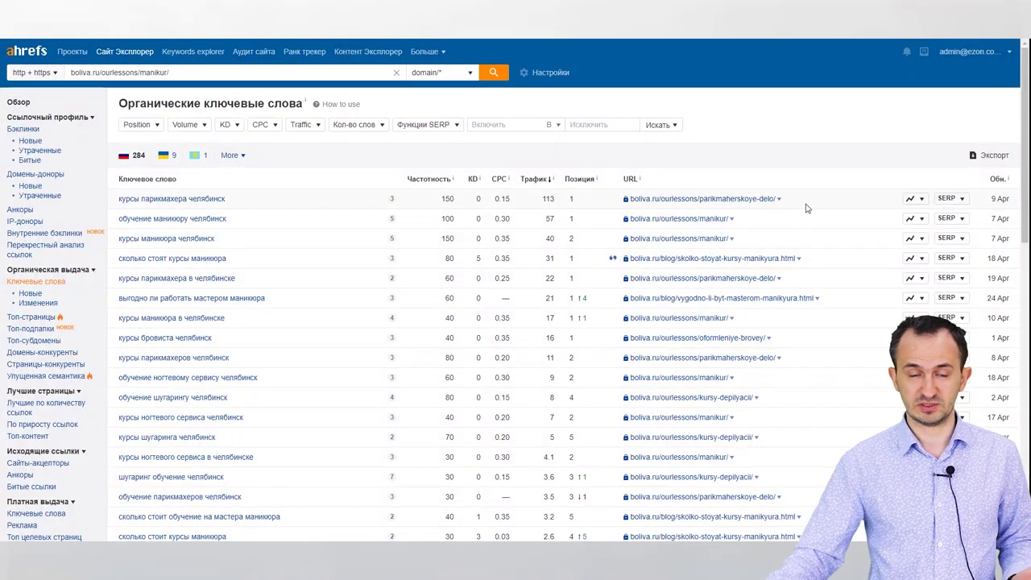
click(924, 53)
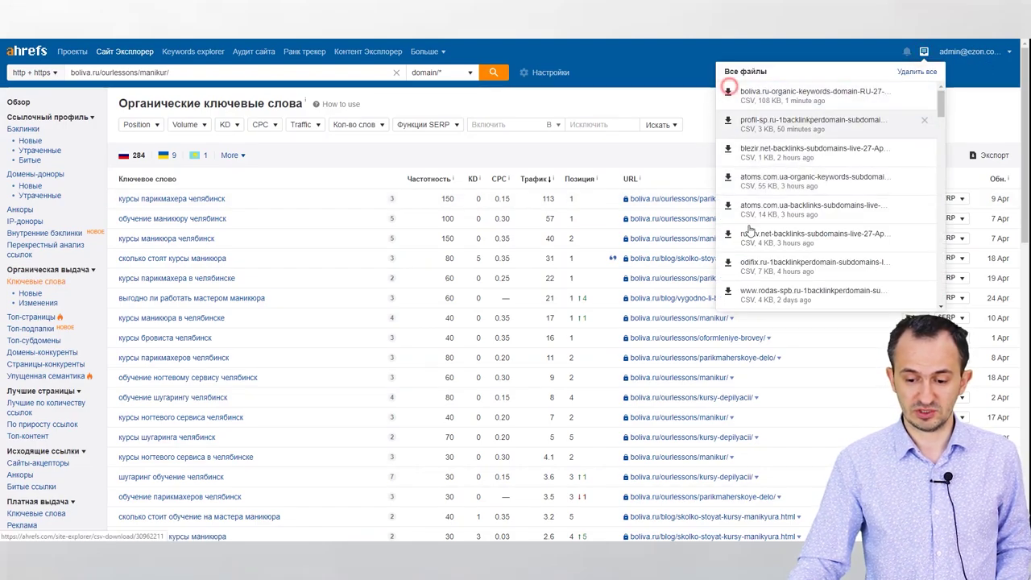
click(768, 296)
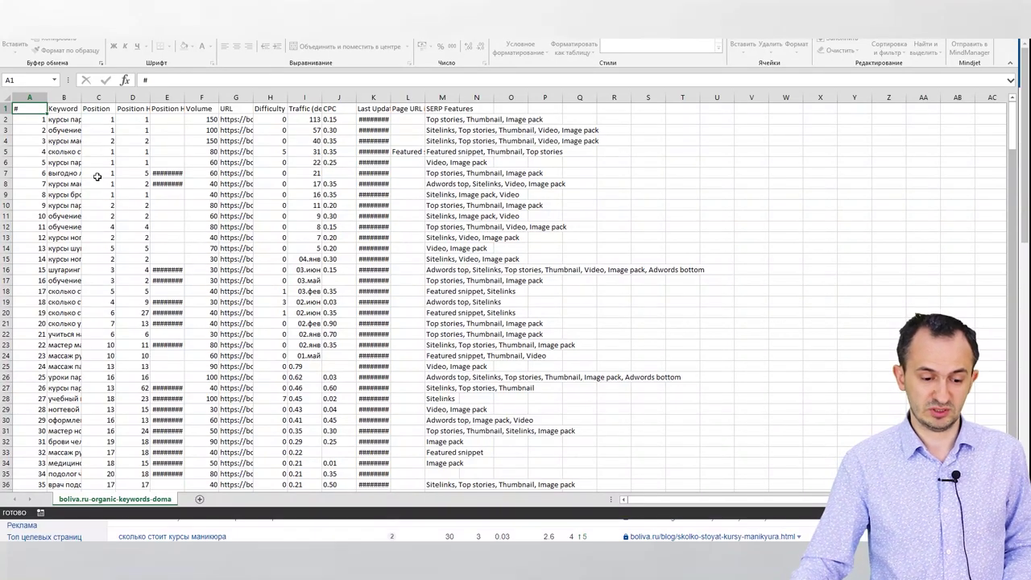
- Widen the Keyword and URL columns to fit their contents and turn on filtering for the whole sheet
double_click(83, 96)
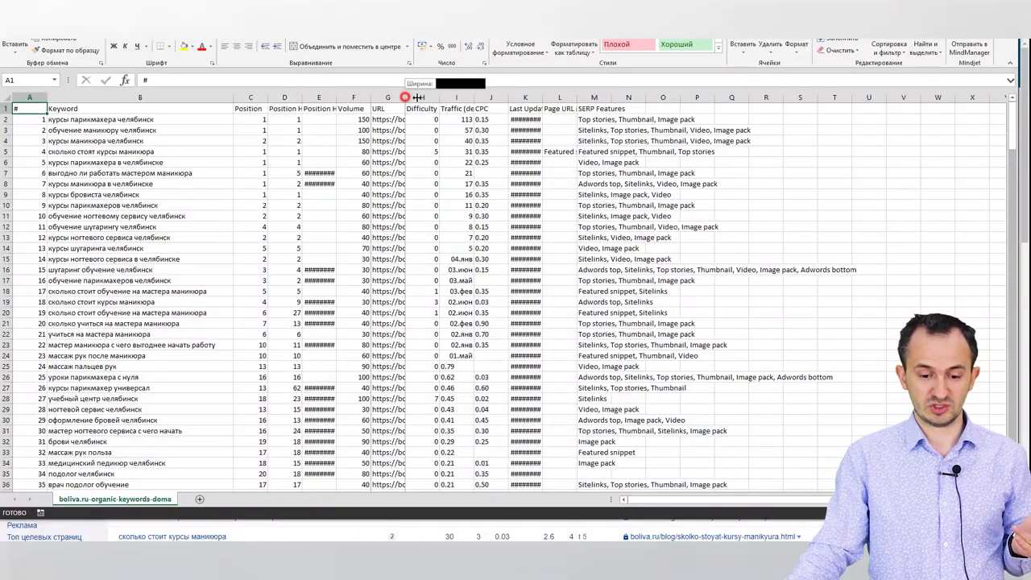
click(4, 94)
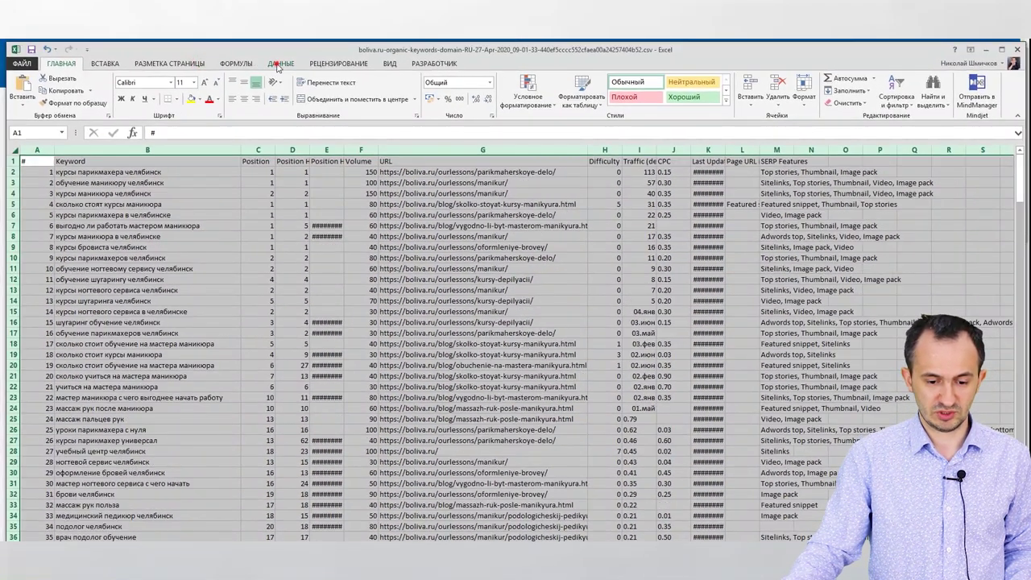
click(280, 64)
click(354, 90)
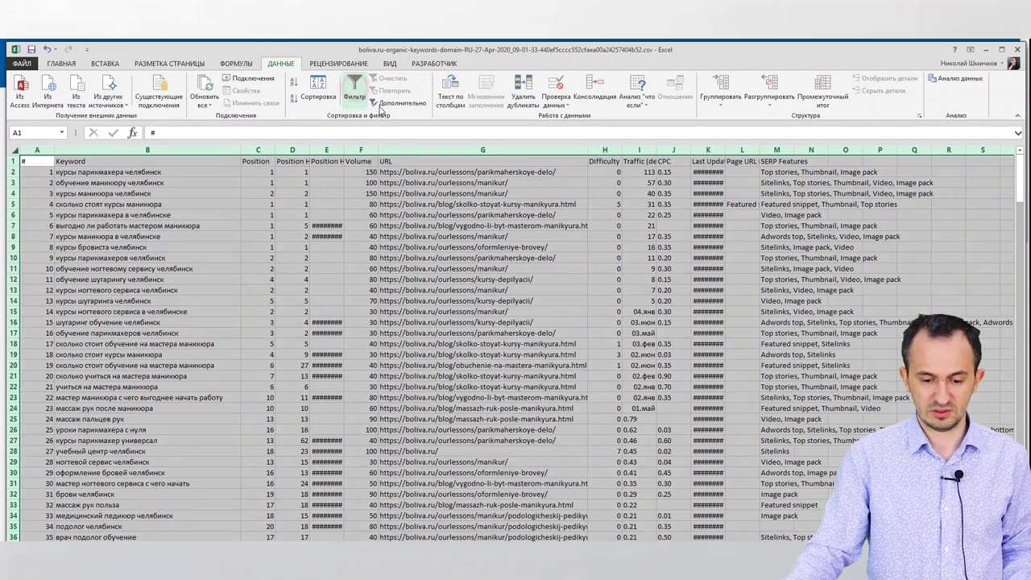
- Sort the keyword table by the URL column from A to Z
click(605, 166)
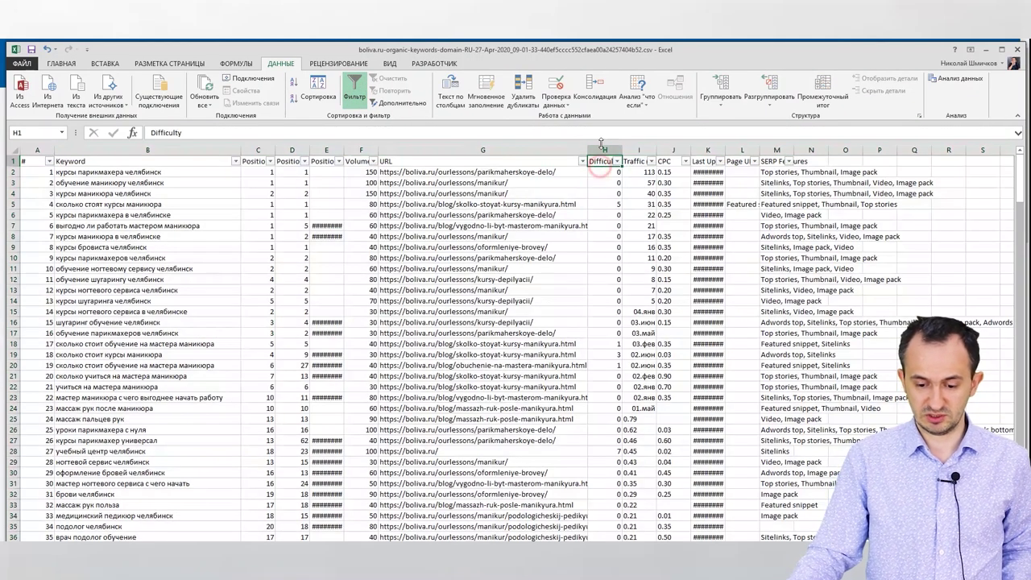
click(424, 183)
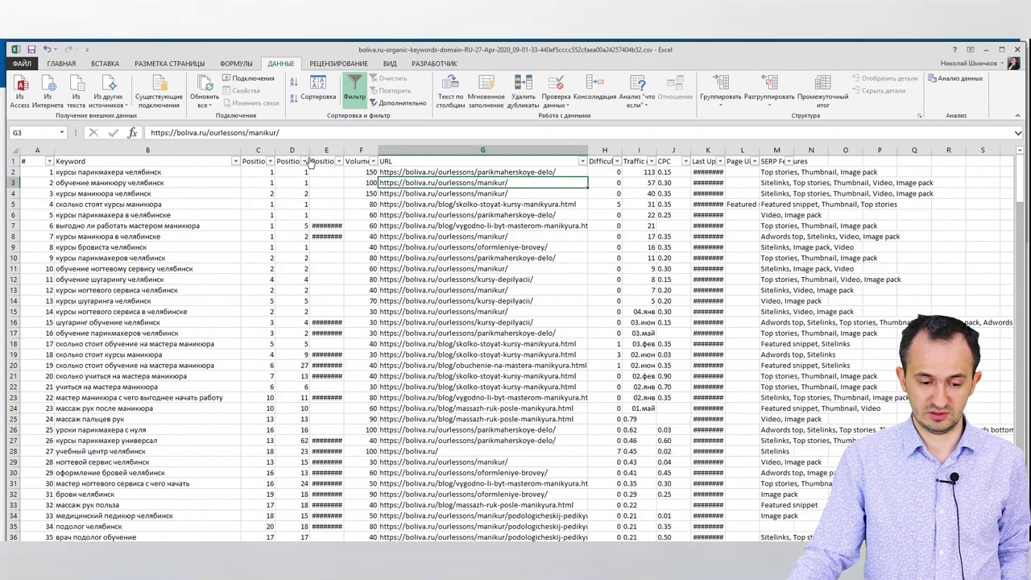
click(582, 162)
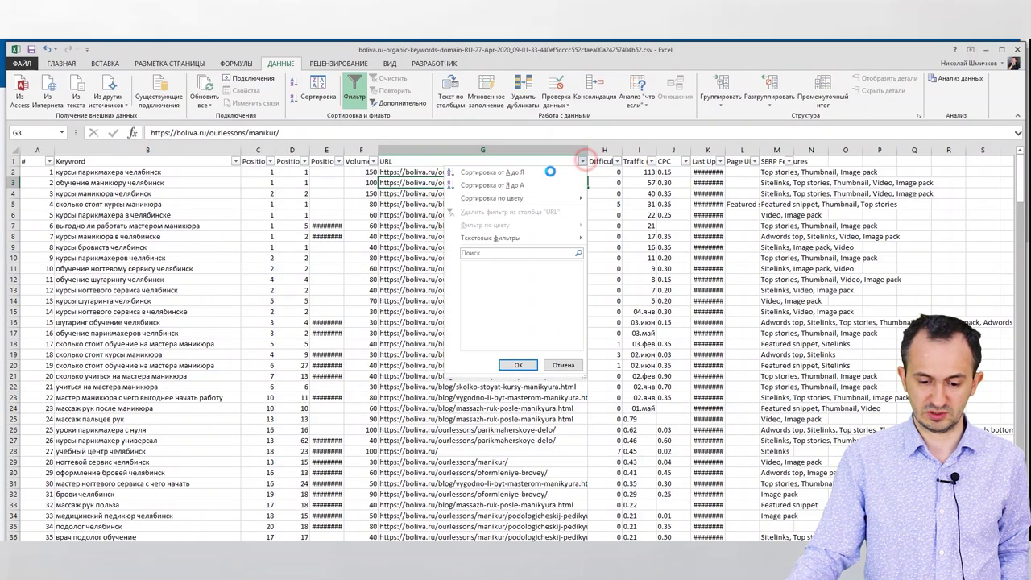
click(553, 174)
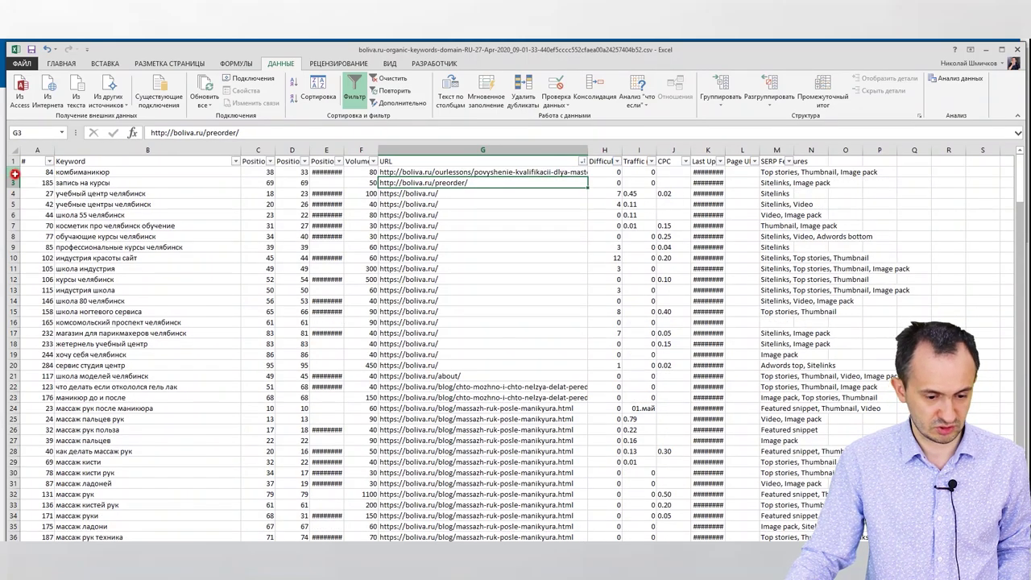
- Delete rows 2 and 3, which hold the keywords комбиманикюр and запись на курсы
drag(15, 174, 15, 184)
right_click(15, 184)
click(88, 268)
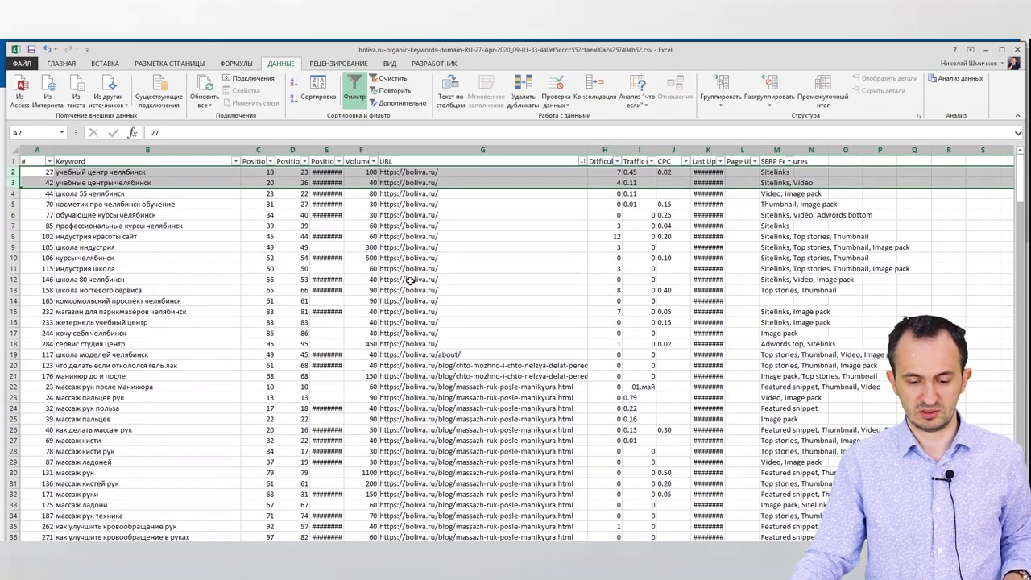
- Review the homepage keywords with their volumes and delete rows 12 to 18, from школа 80 челябинск to сервис студия центр
drag(207, 342, 209, 172)
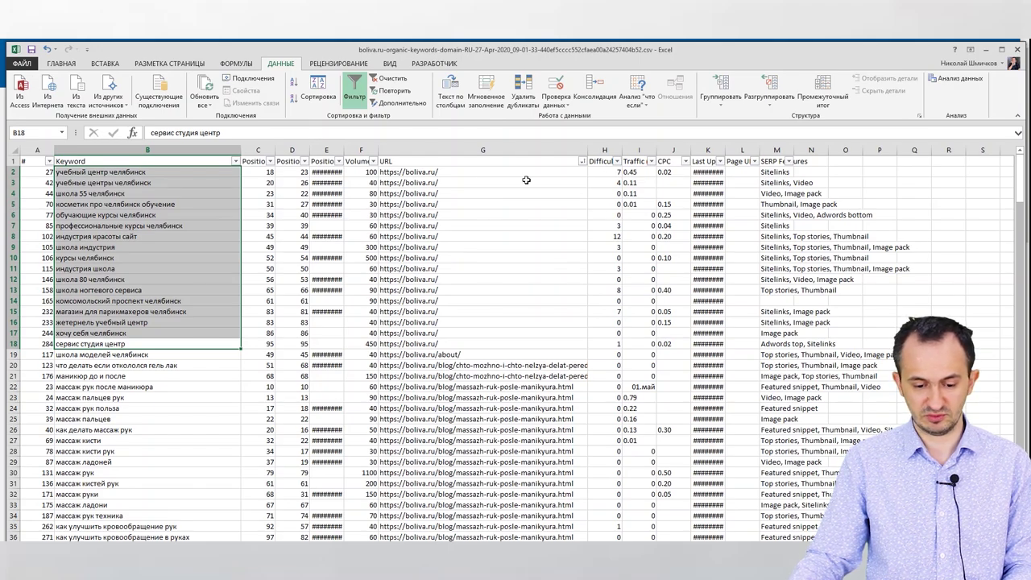
drag(372, 172, 362, 344)
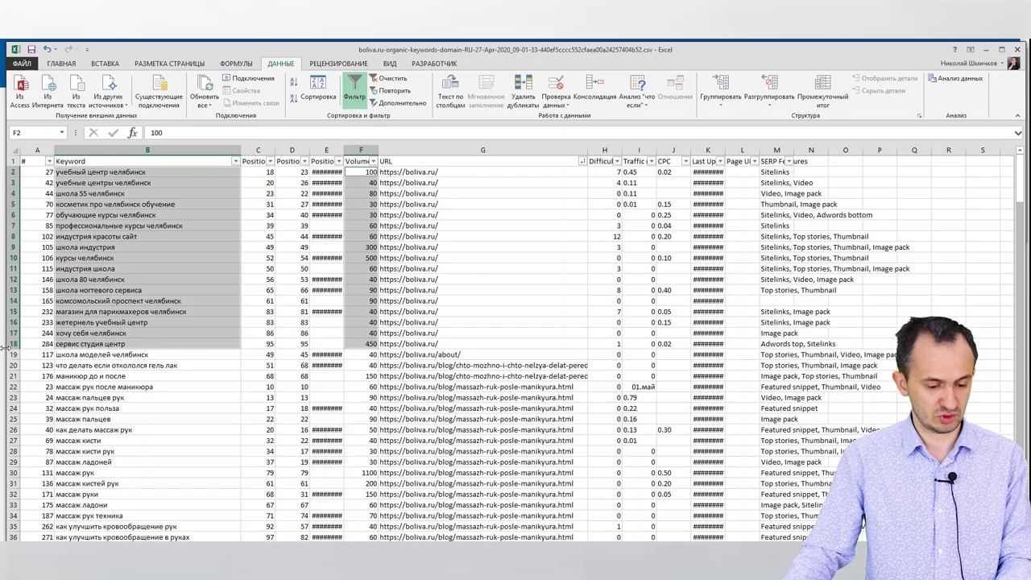
drag(13, 343, 19, 279)
right_click(19, 278)
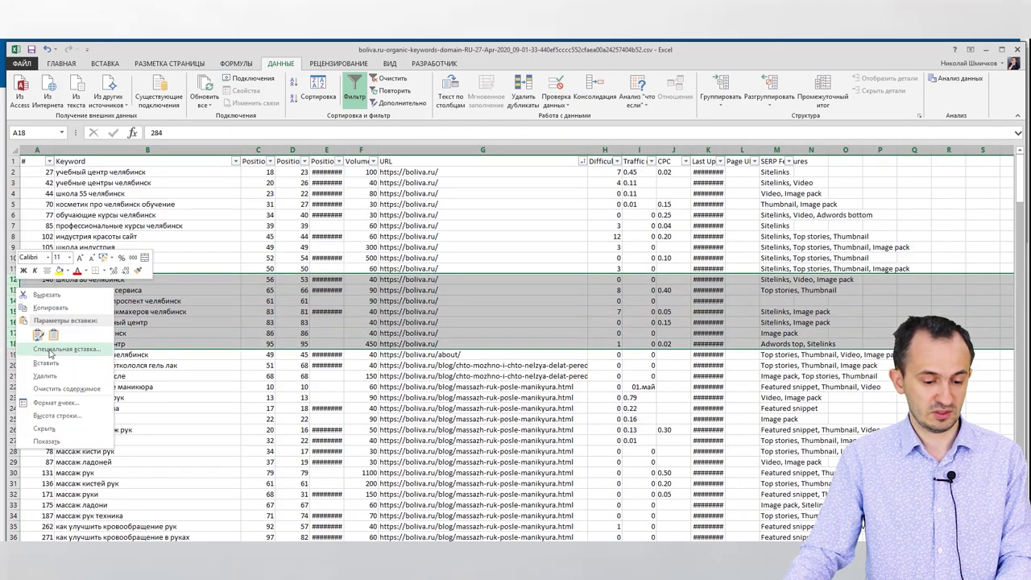
click(48, 378)
- Copy the homepage keywords учебный центр челябинск, учебные центры челябинск and обучающие курсы челябинск
drag(125, 176, 179, 187)
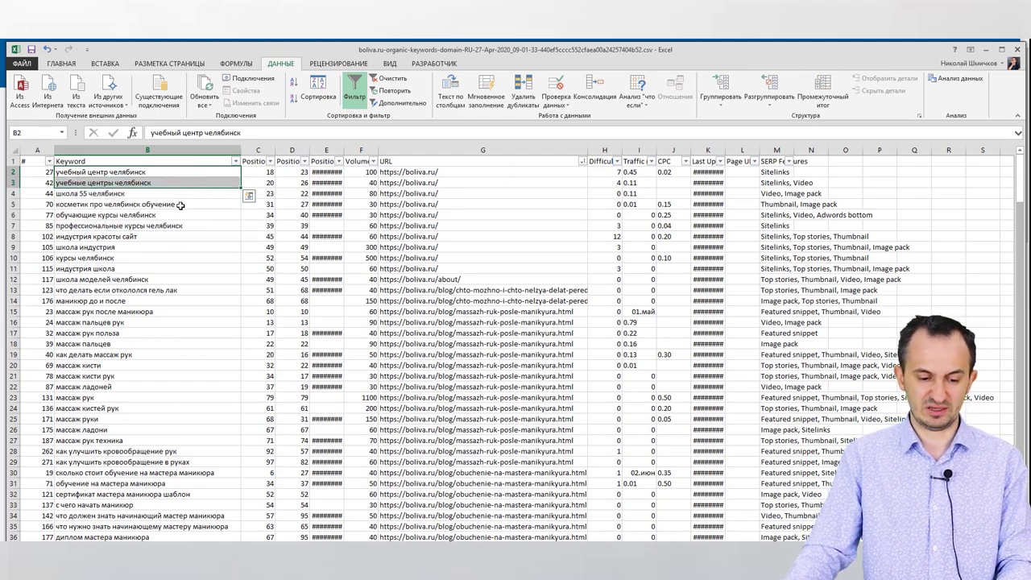
ctrl+click(165, 215)
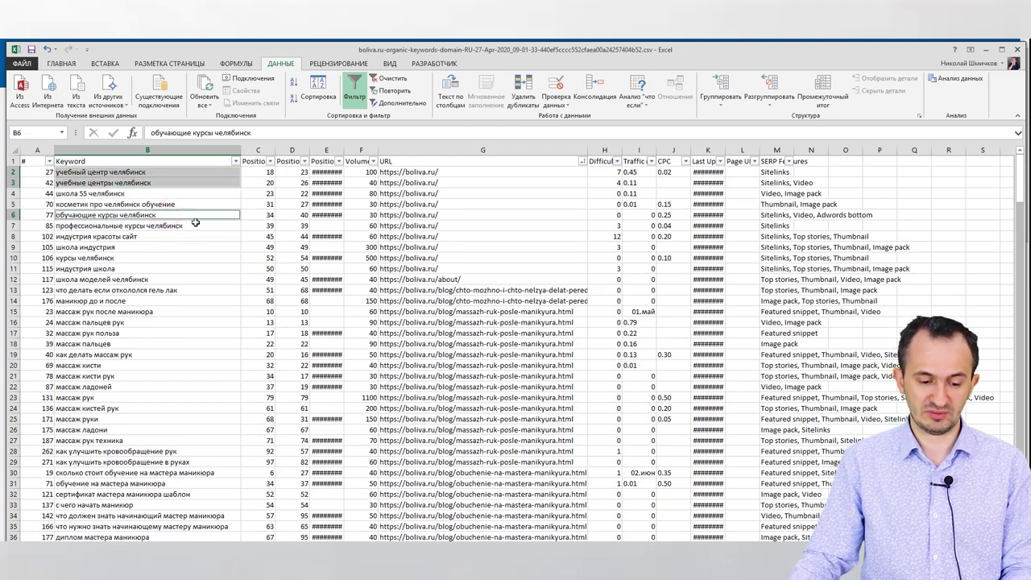
key(ctrl+c)
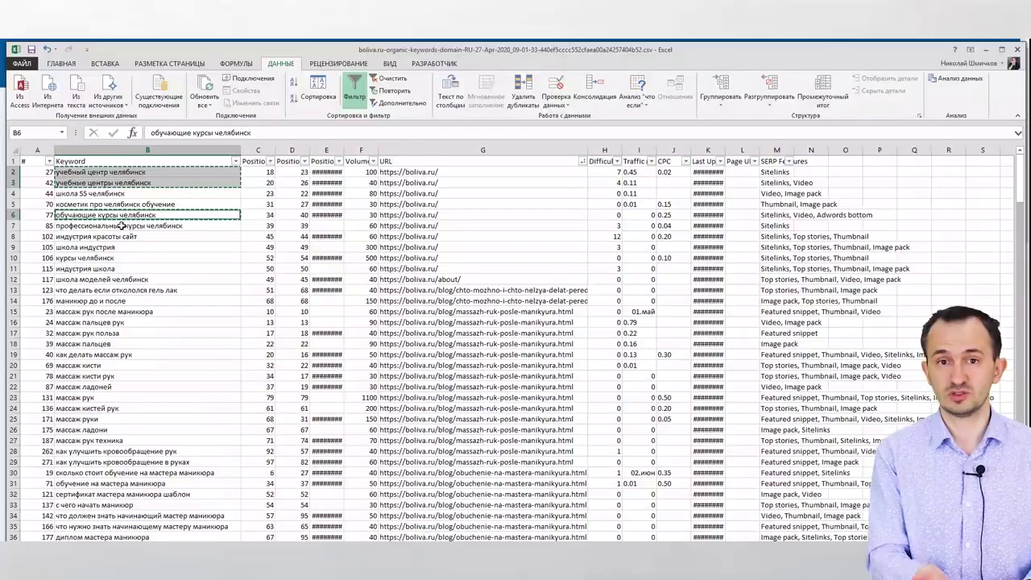
- Switch to Ahrefs and look up the copied keywords in Keywords explorer for Google in the Russian Federation
key(alt+Tab)
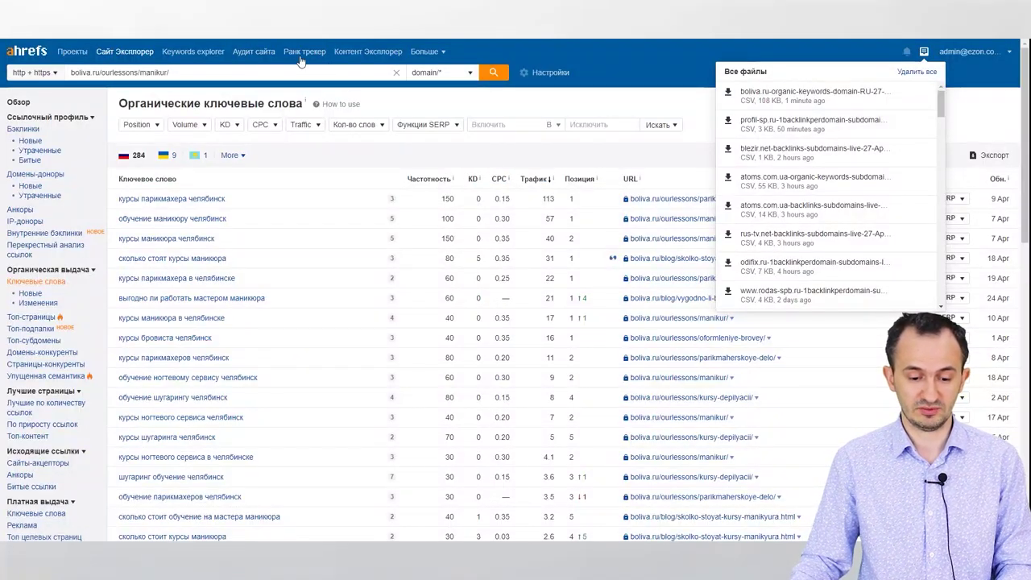
click(219, 53)
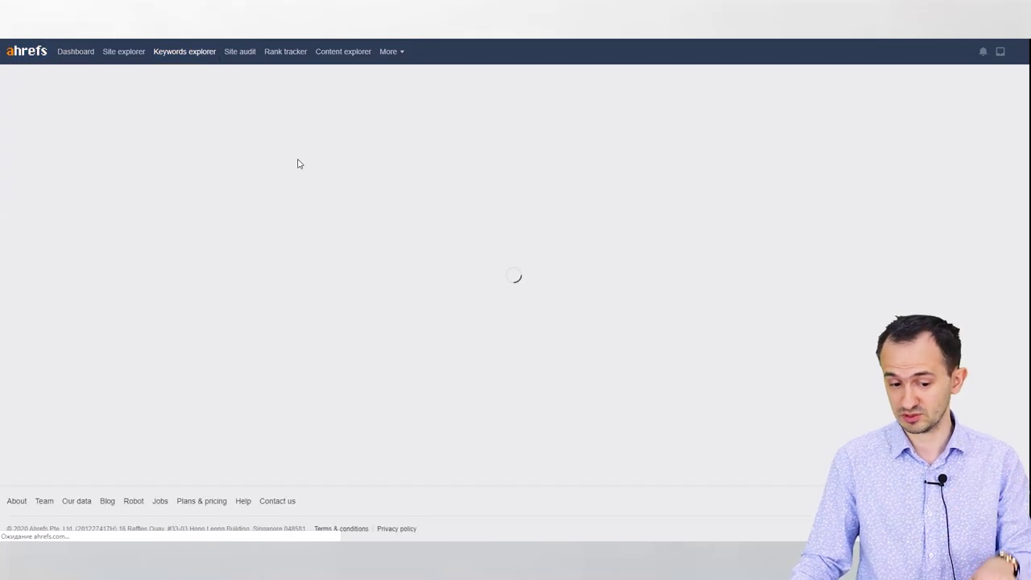
key(ctrl+v)
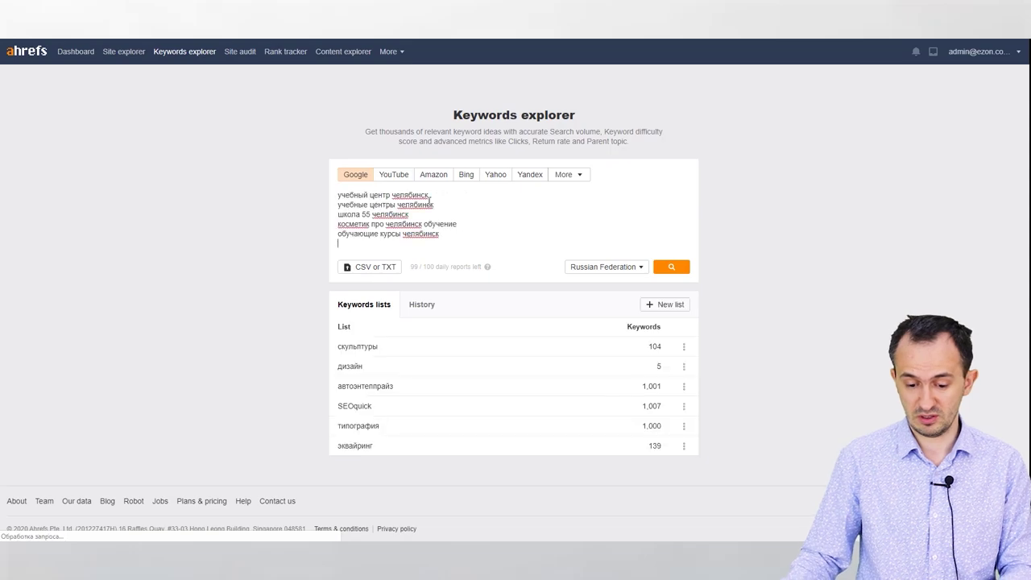
click(679, 266)
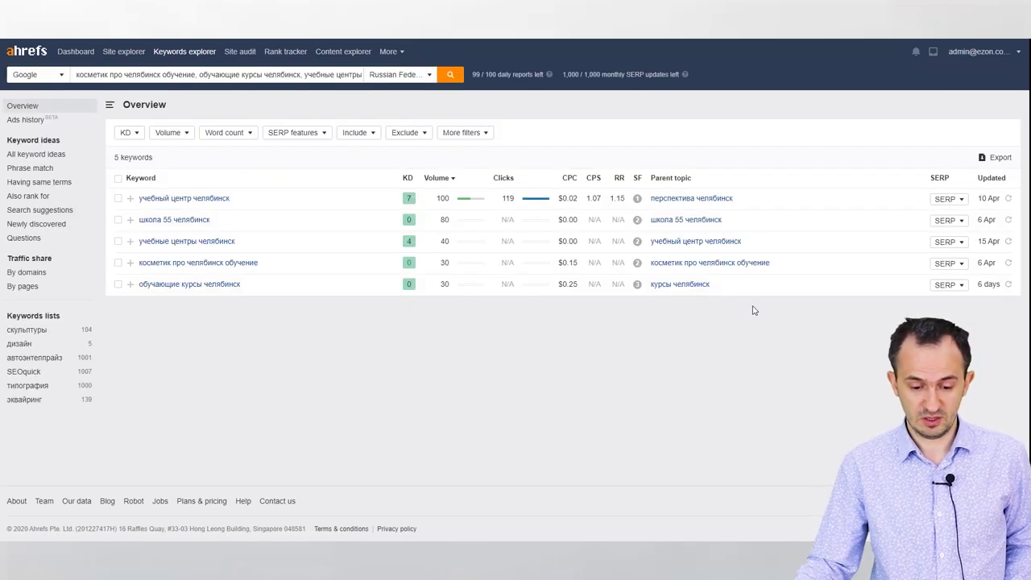
- Examine the All keyword ideas and Phrase match reports for additional queries related to the searched keywords
click(46, 154)
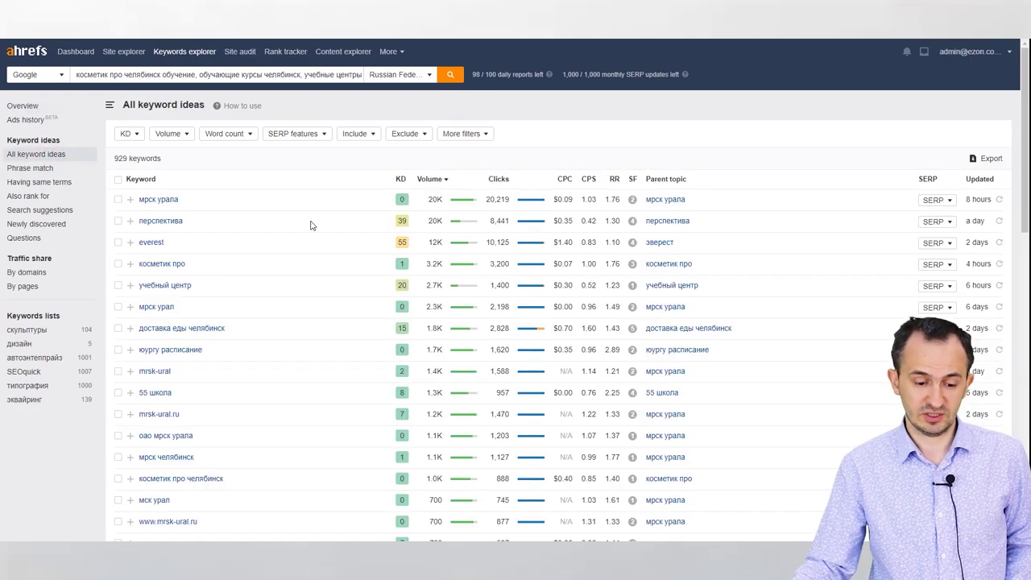
click(37, 168)
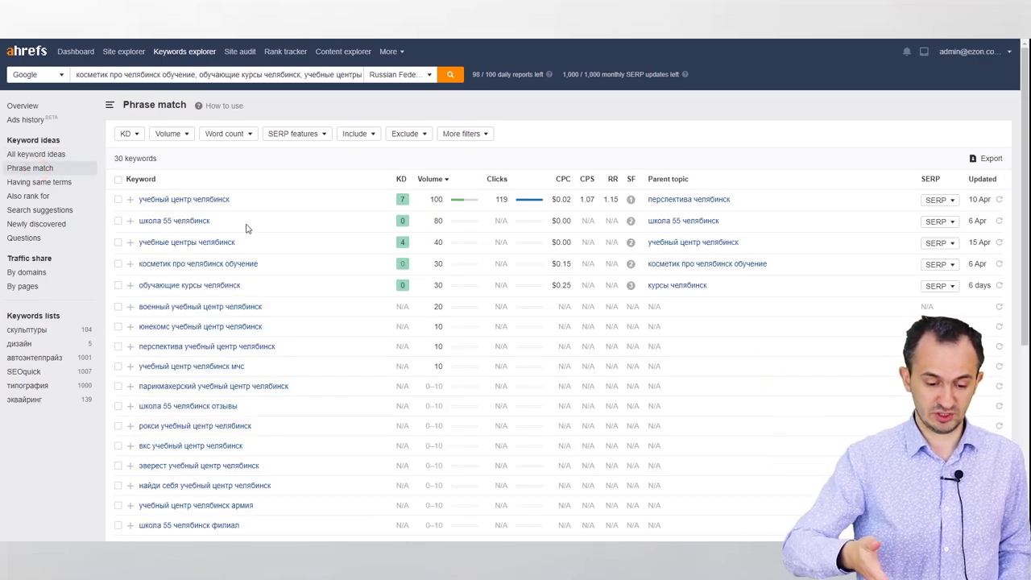
scroll(310, 214, down, 3)
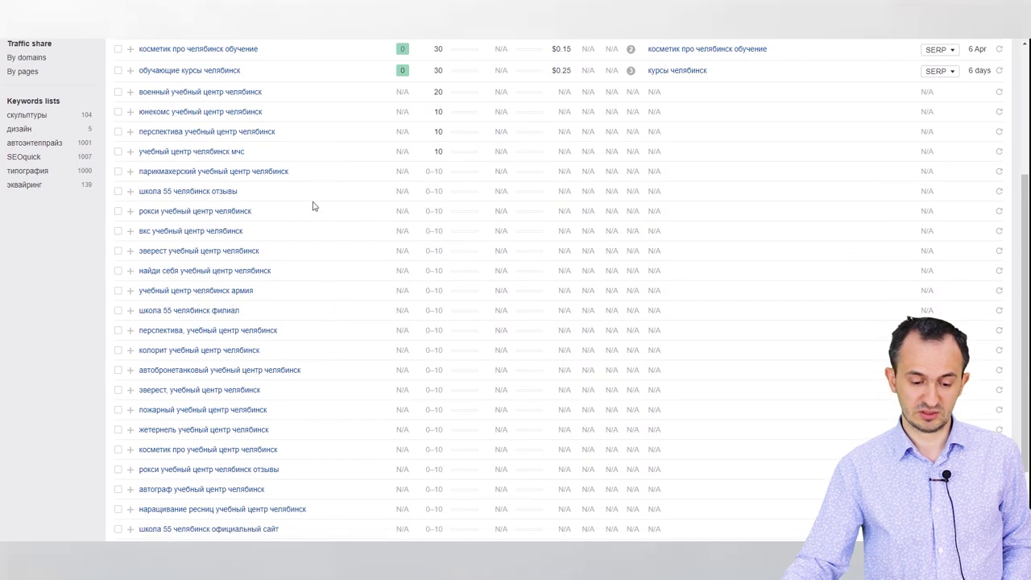
scroll(333, 287, up, 3)
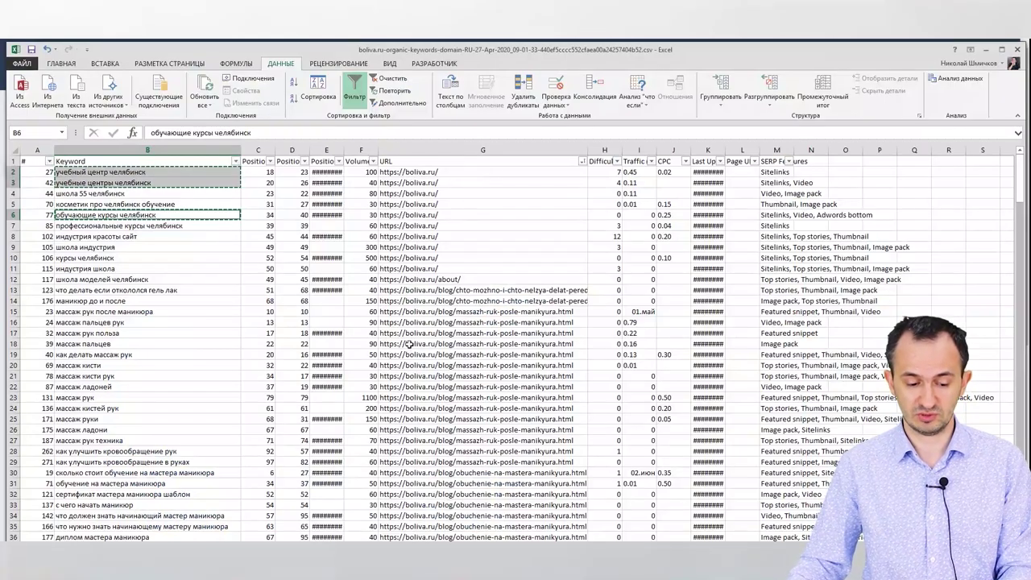
- Return to the Excel keyword export and look through the blog, comment and course page URLs with their keywords
click(483, 291)
scroll(486, 377, down, 6)
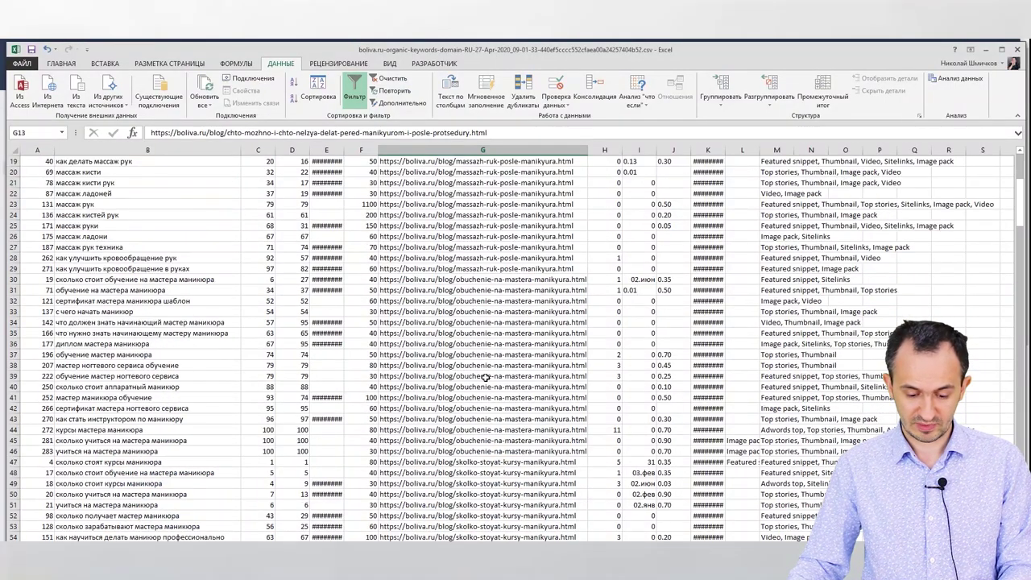
click(485, 376)
scroll(479, 394, down, 13)
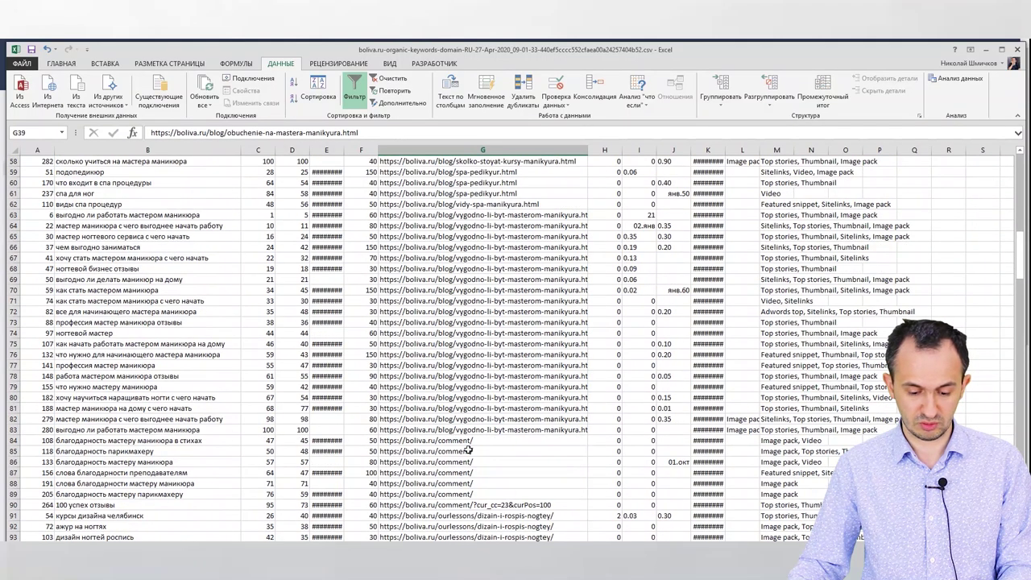
scroll(468, 449, down, 11)
scroll(475, 328, up, 4)
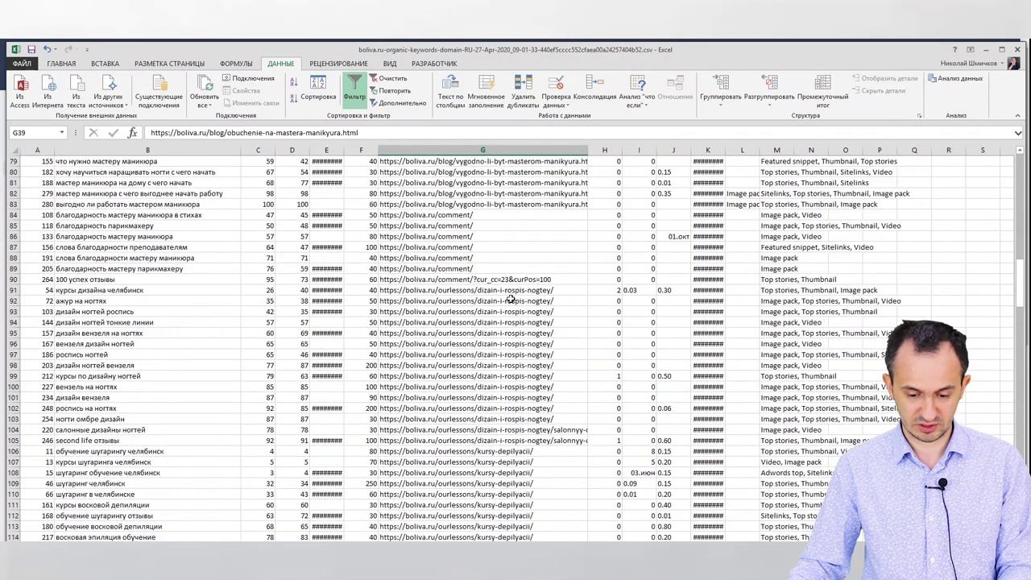
- Examine the individual keywords of the /ourlessons/dizain-i-rospis-nogtey/ page, from курсы дизайна челябинск to роспись ногтей
click(532, 289)
drag(148, 290, 161, 365)
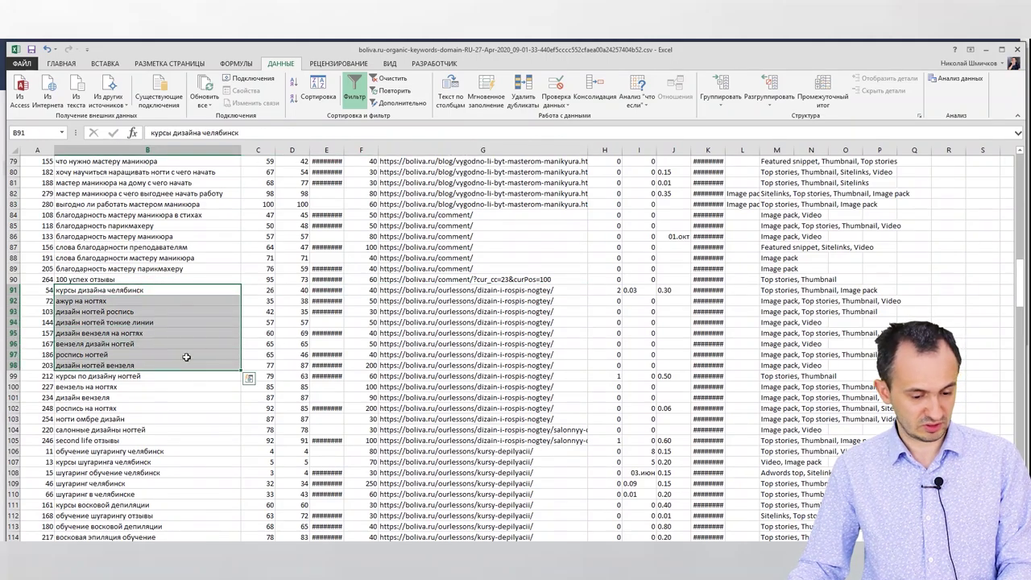
click(152, 323)
click(165, 290)
click(168, 303)
click(71, 313)
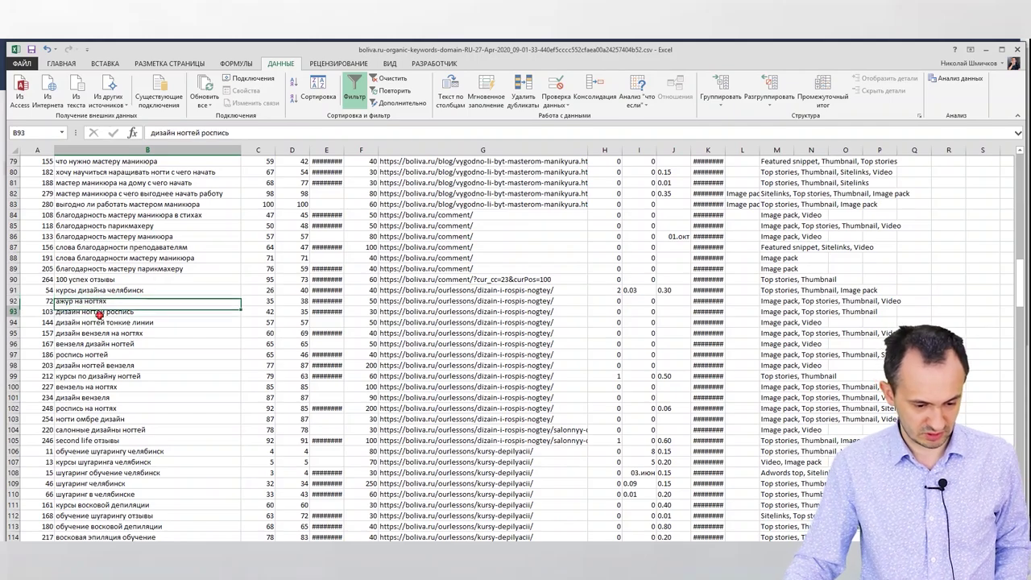
click(154, 321)
click(152, 356)
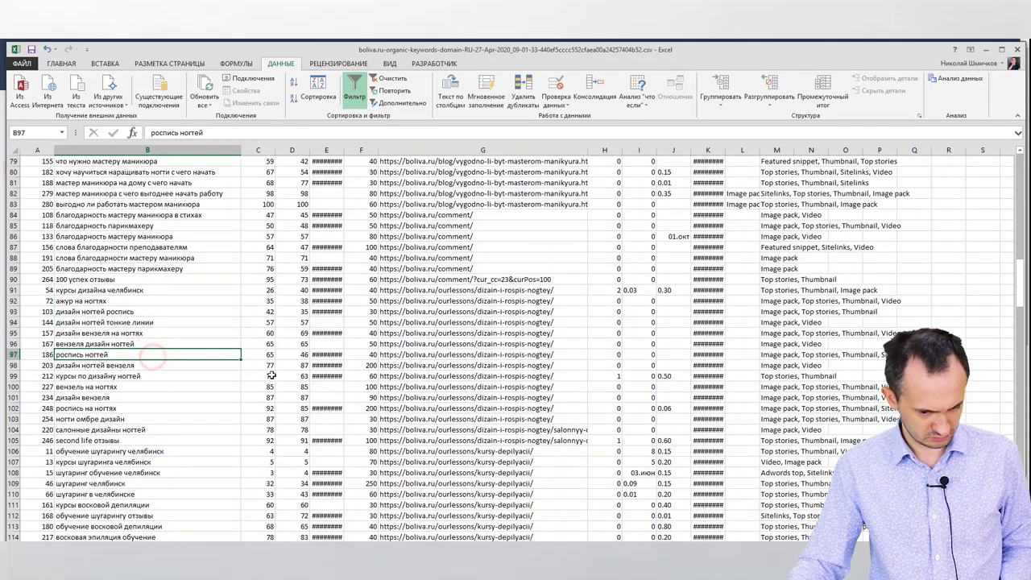
- Highlight the /ourlessons/dizain-i-rospis-nogtey/ keyword rows, then switch to Ahrefs and look up роспись ногтей обучение in the Phrase match report
scroll(272, 376, down, 1)
drag(539, 387, 156, 262)
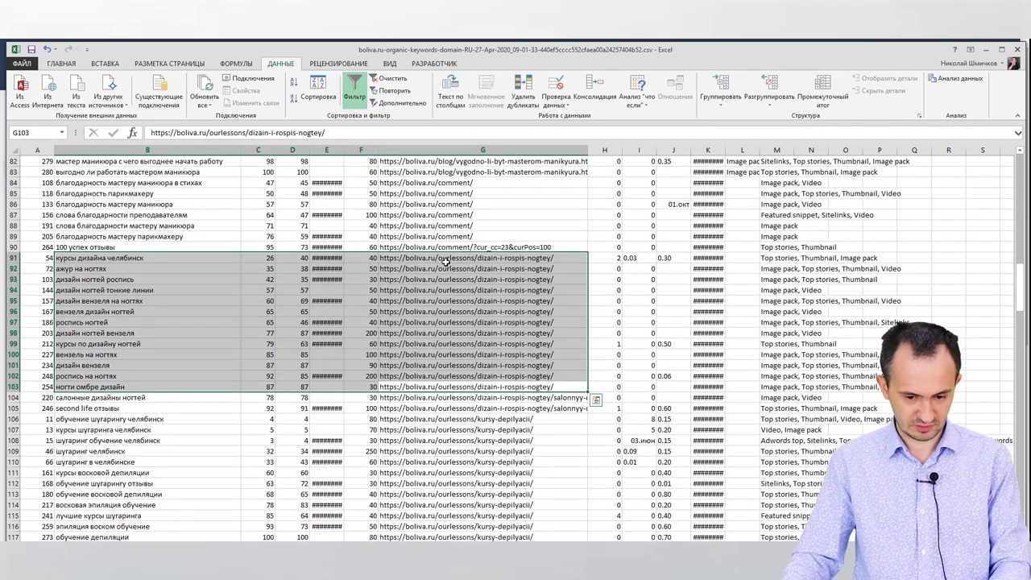
click(122, 327)
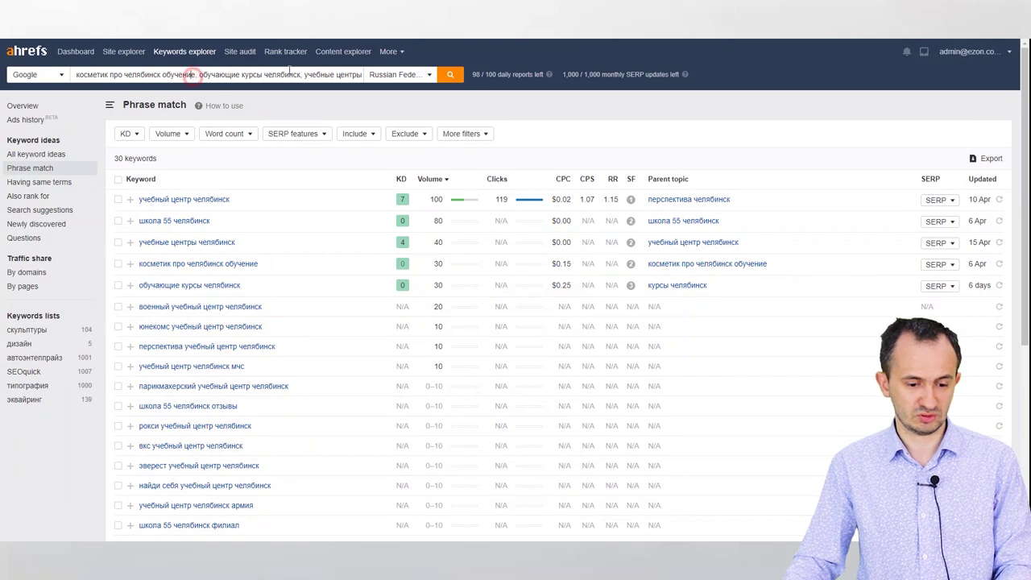
key(ctrl+a)
text(роспись ногтей,)
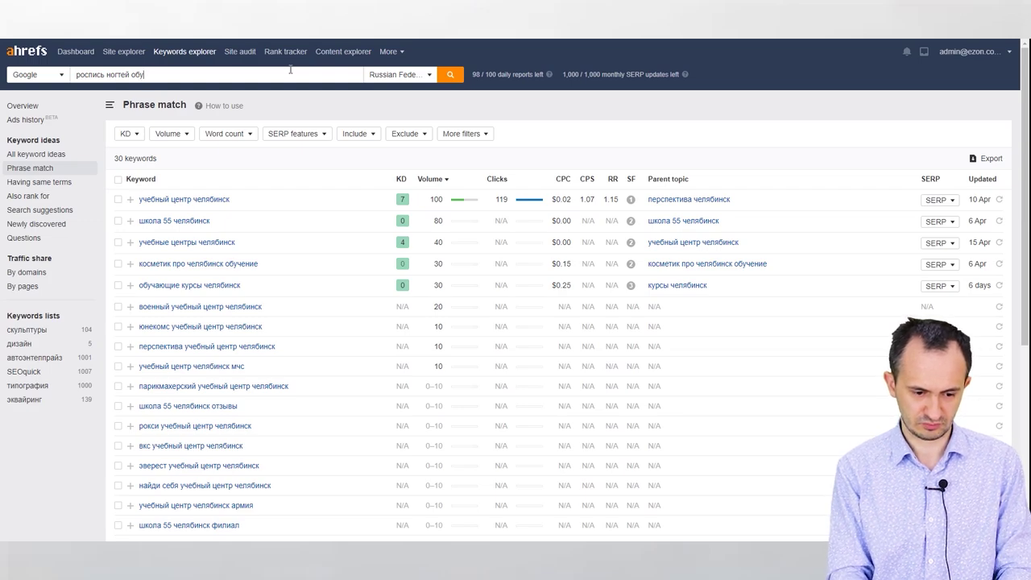
text(обучение)
key(Return)
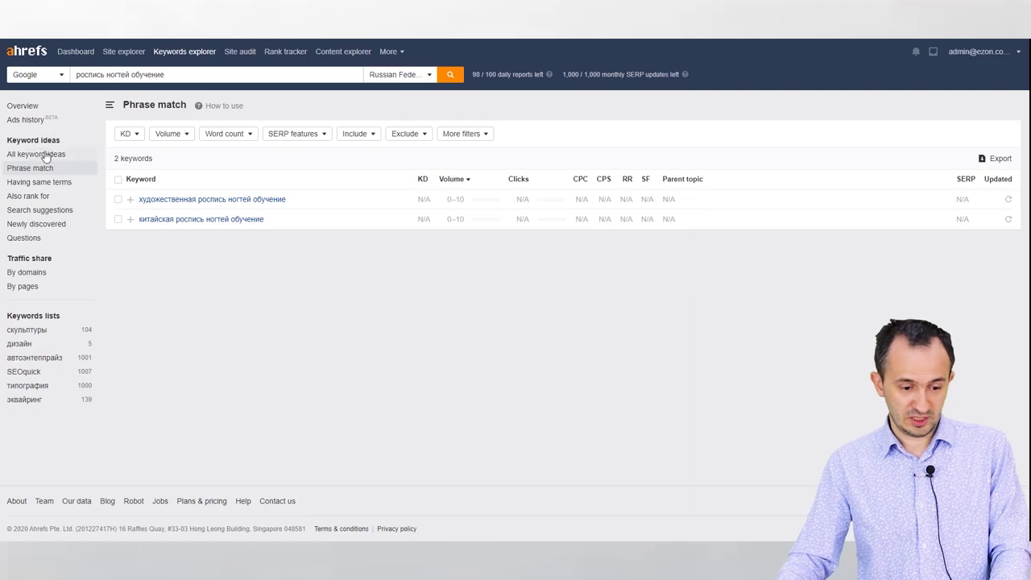
- Return to the Excel export and copy the /ourlessons/kursy-depilyacii/ keywords from обучение шугарингу челябинск to курсы восковой депиляции
key(alt+Tab)
key(ctrl+c)
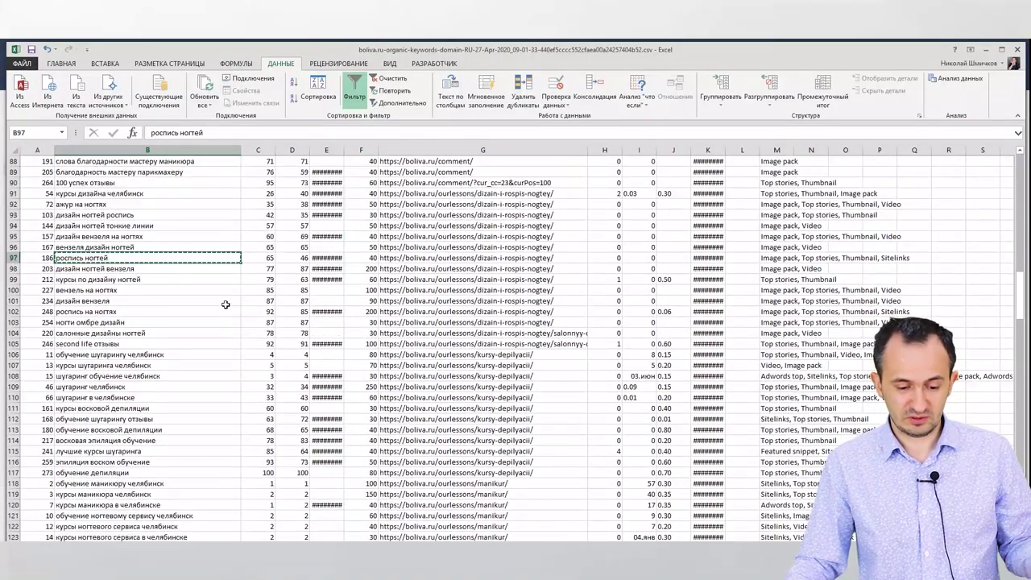
click(241, 354)
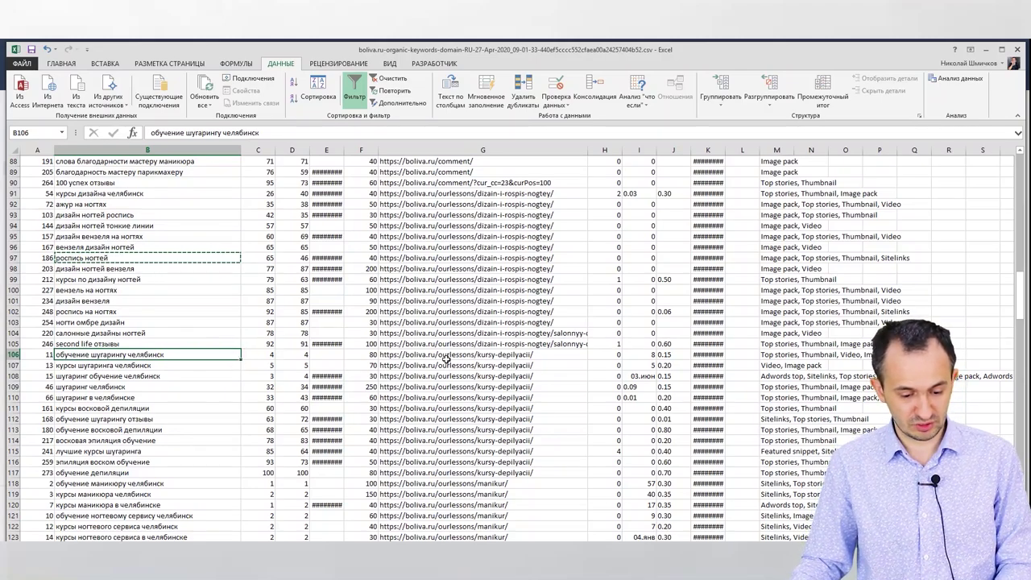
drag(154, 360, 190, 418)
key(ctrl+c)
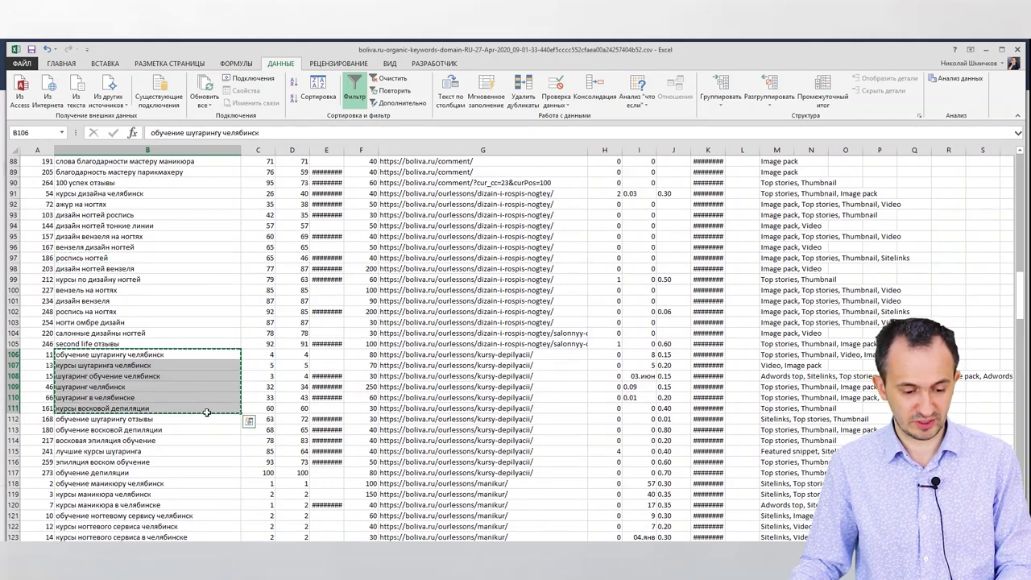
- Switch to Ahrefs and look up the copied sugaring and waxing course keywords in the Phrase match report, replacing the previous query
key(alt+Tab)
key(ctrl+a)
key(ctrl+v)
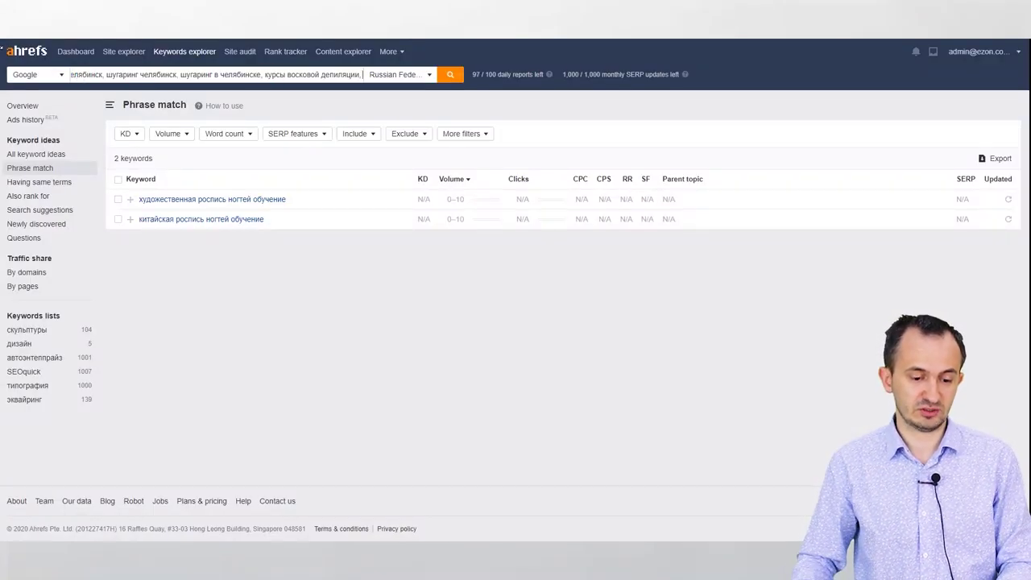
key(Return)
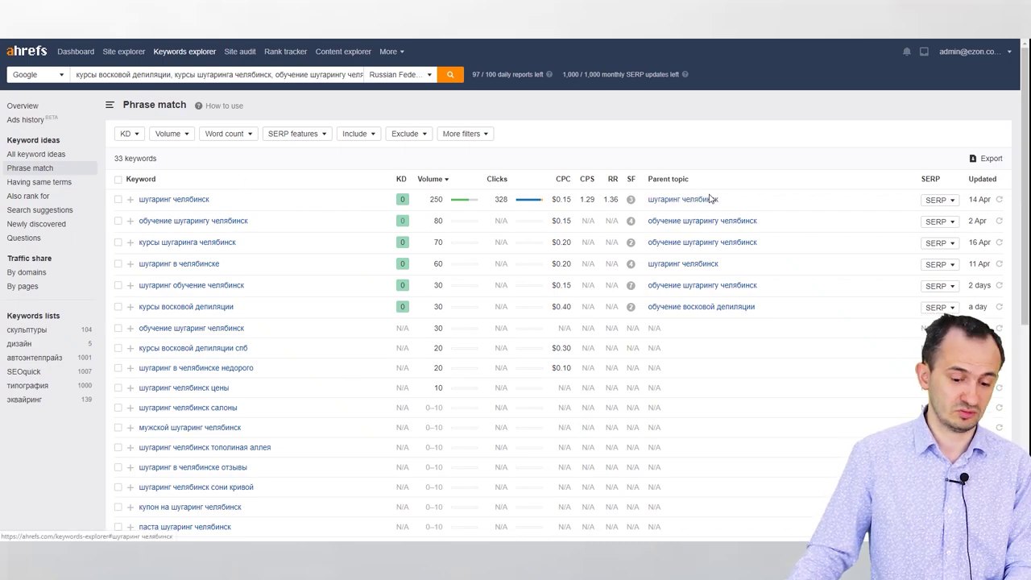
- Return to the Excel export and copy the URL of the /ourlessons/dizain-i-rospis-nogtey/ page
key(alt+Tab)
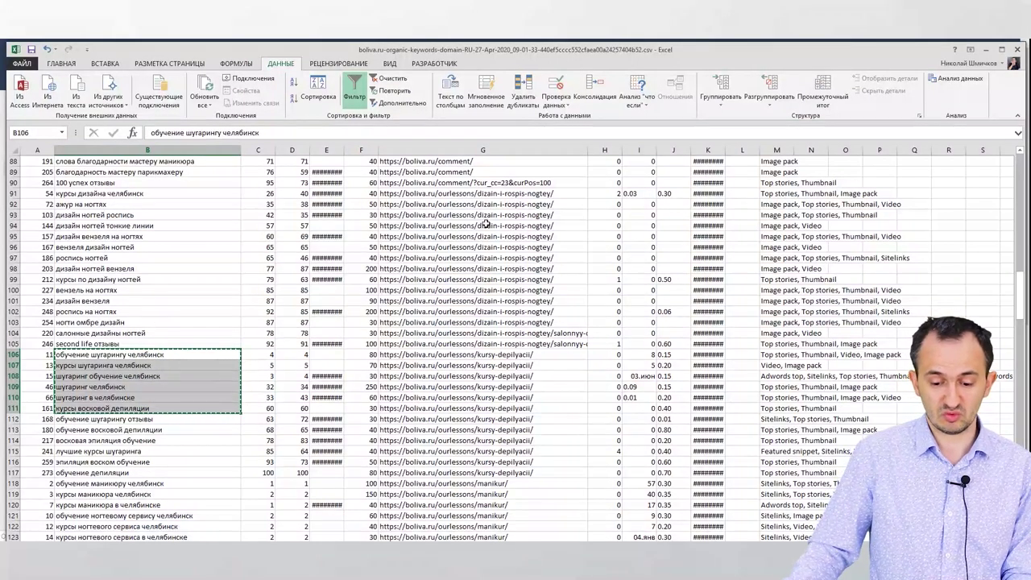
click(539, 195)
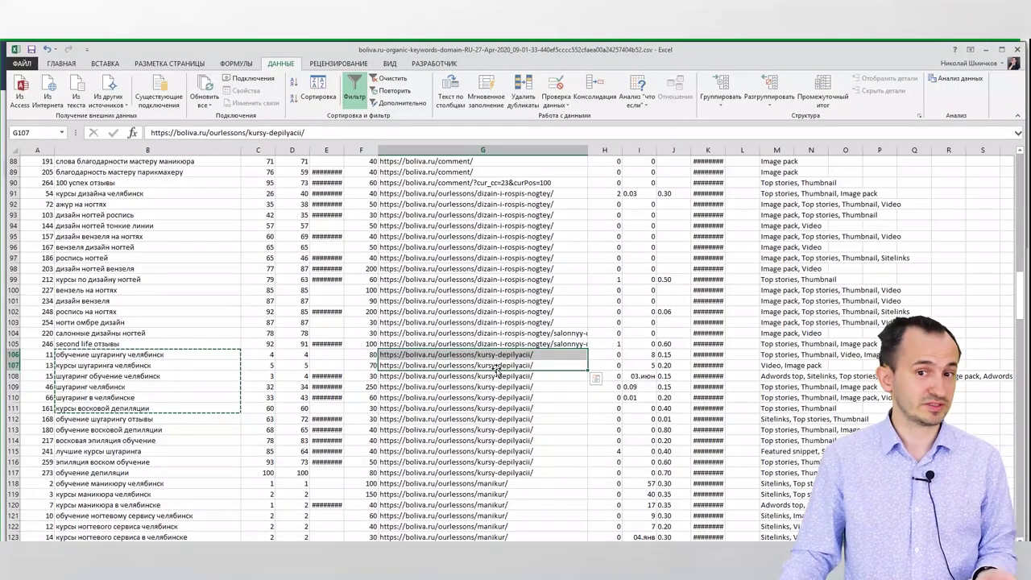
click(558, 193)
key(ctrl+c)
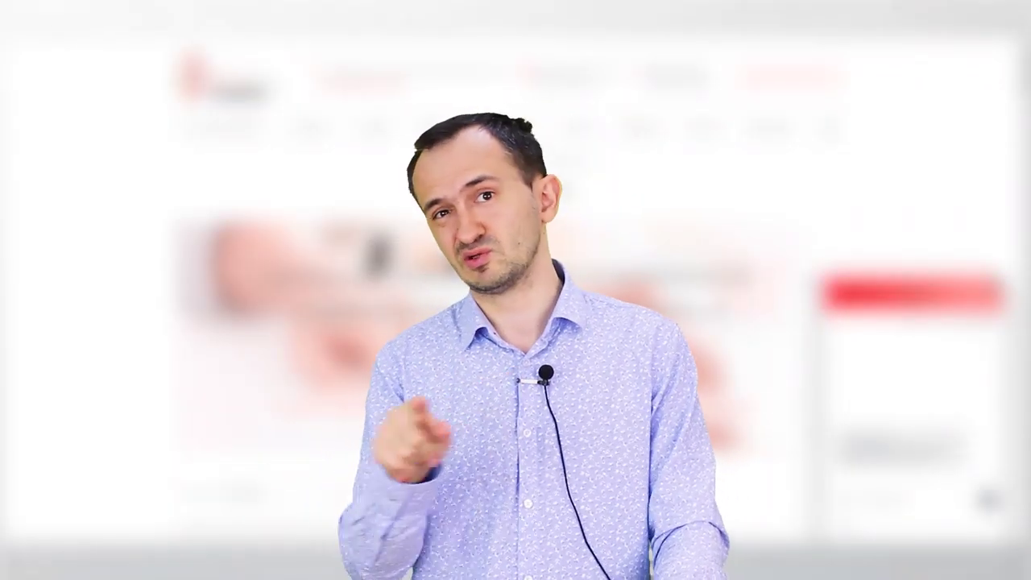
- Switch to the browser and search Google for дизайн и роспись ногтей челябинск
text(диз)
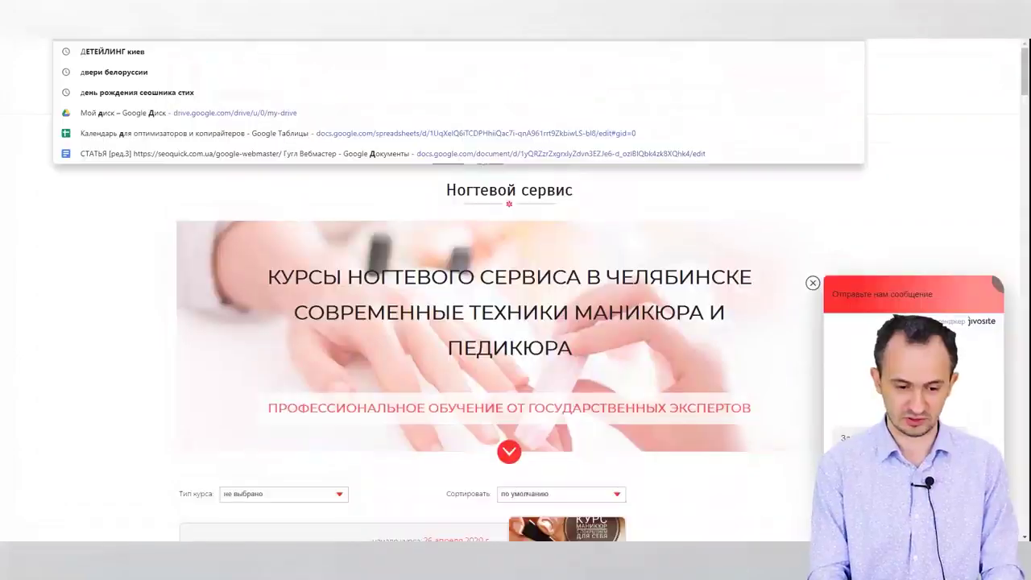
text(айн)
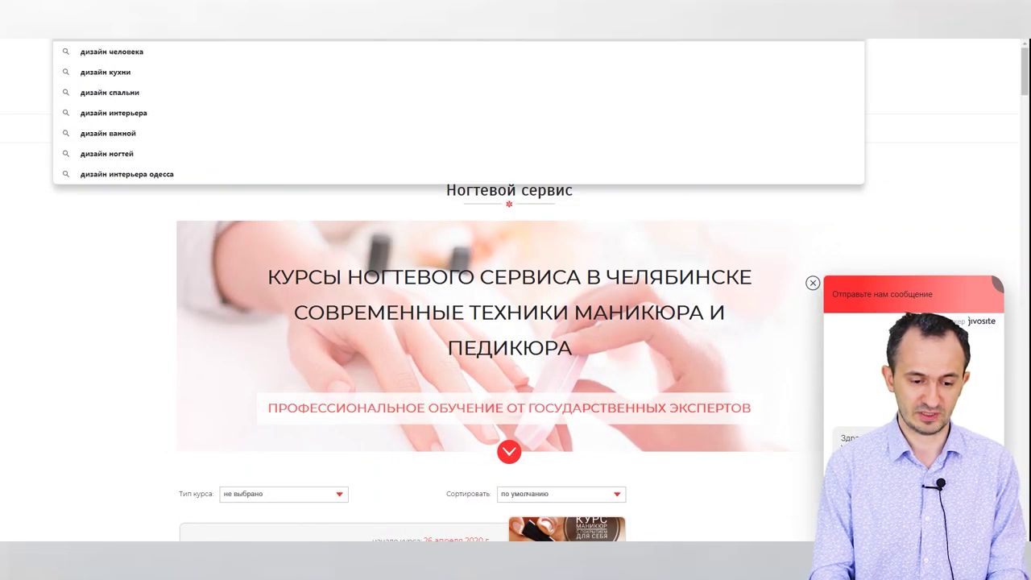
text( и роспись)
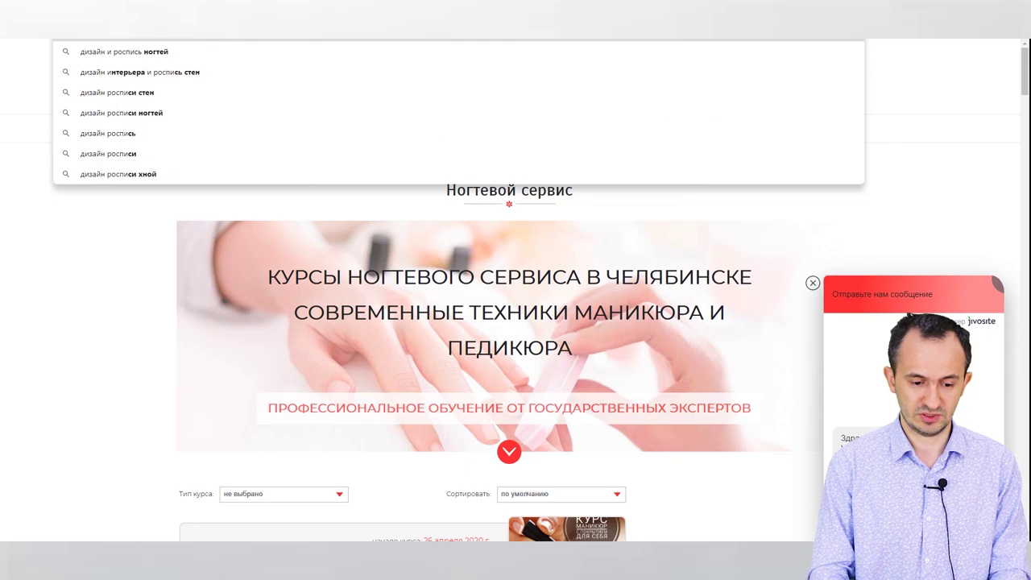
text( ногтей че)
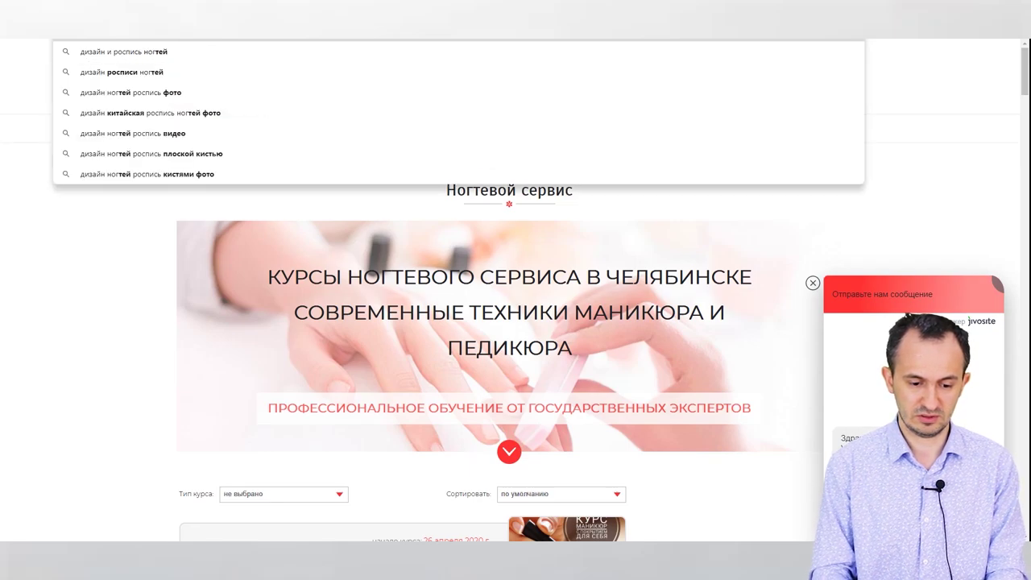
text(ляб)
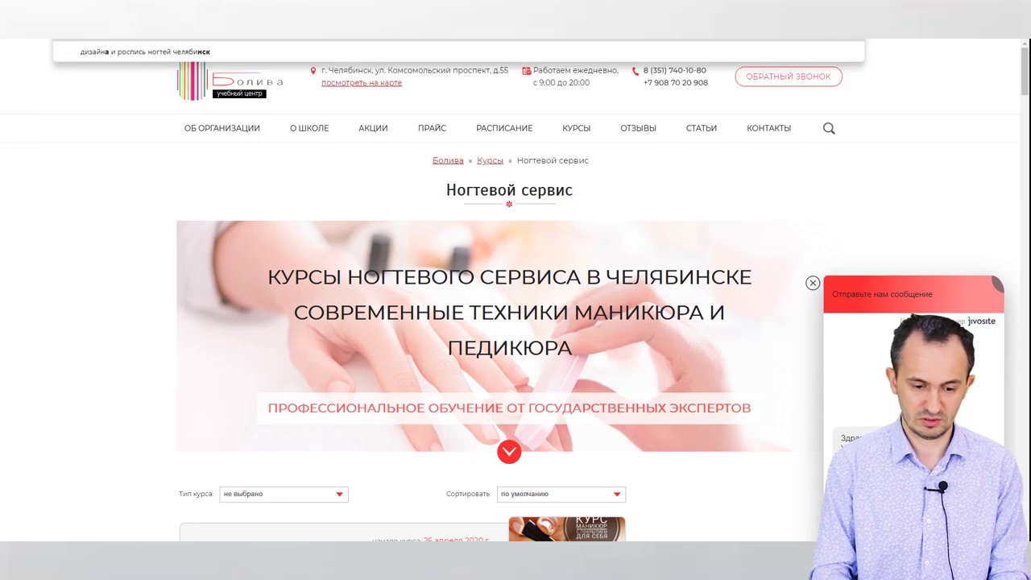
text(инск)
key(Return)
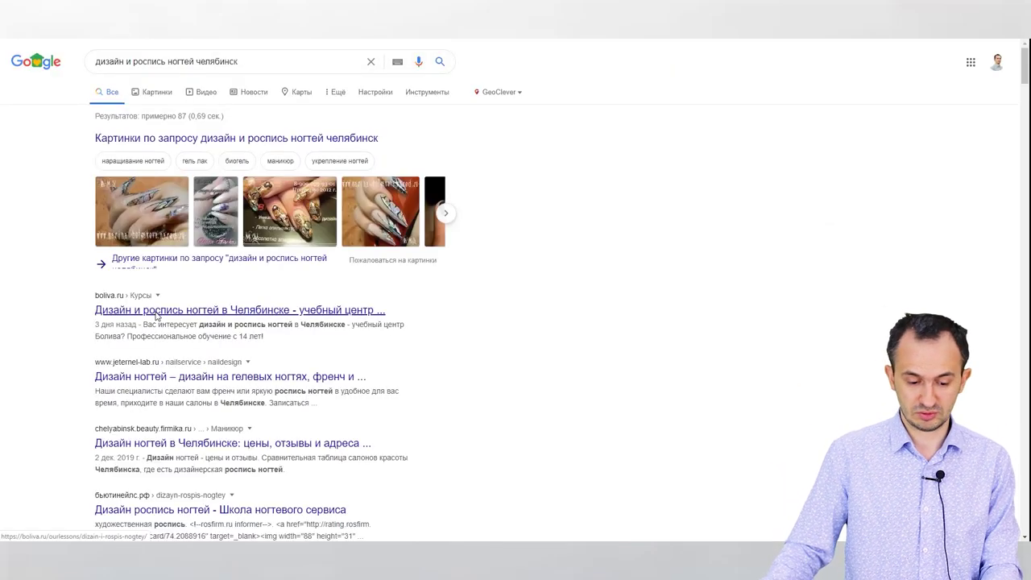
click(168, 377)
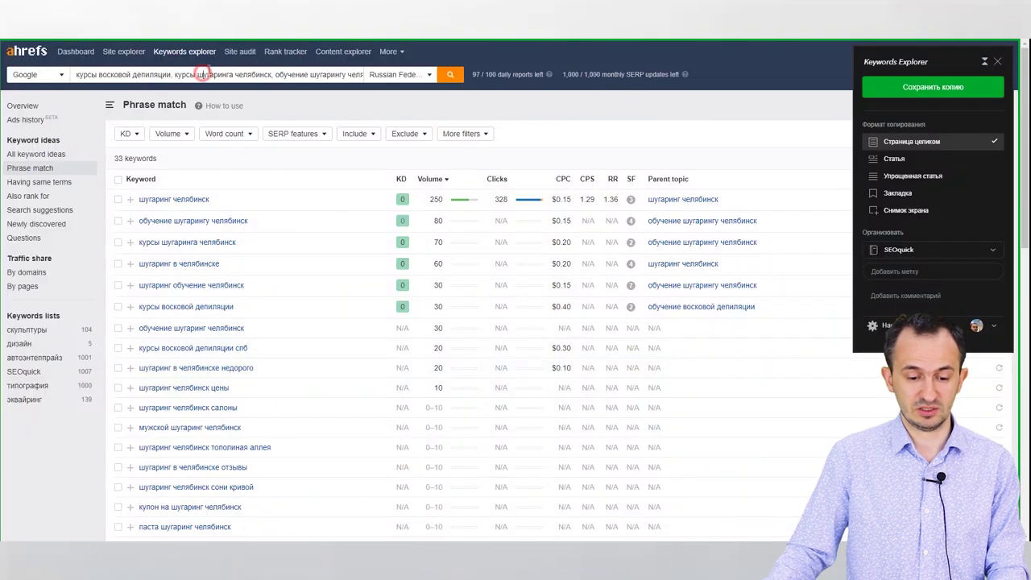
click(123, 52)
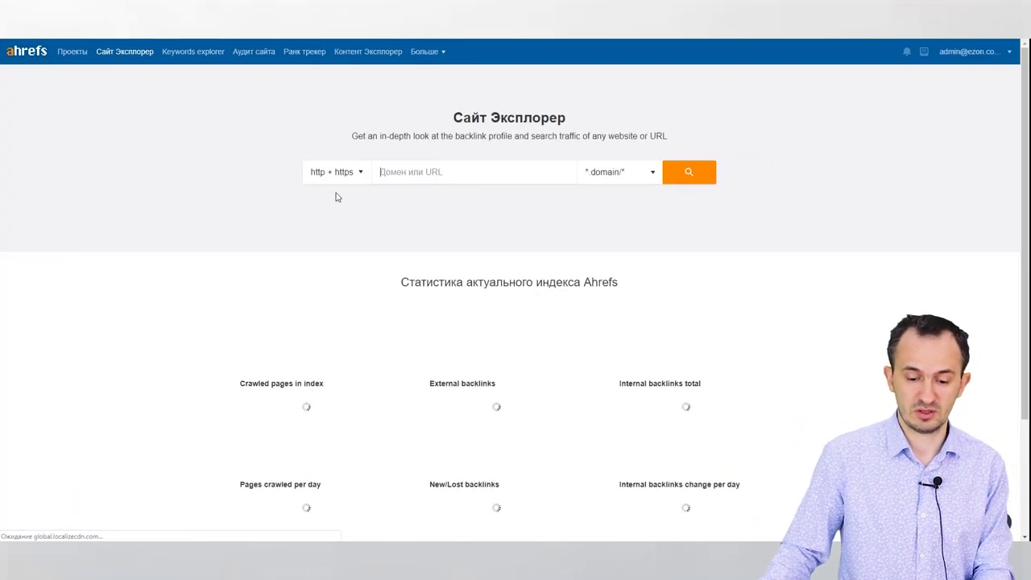
key(ctrl+v)
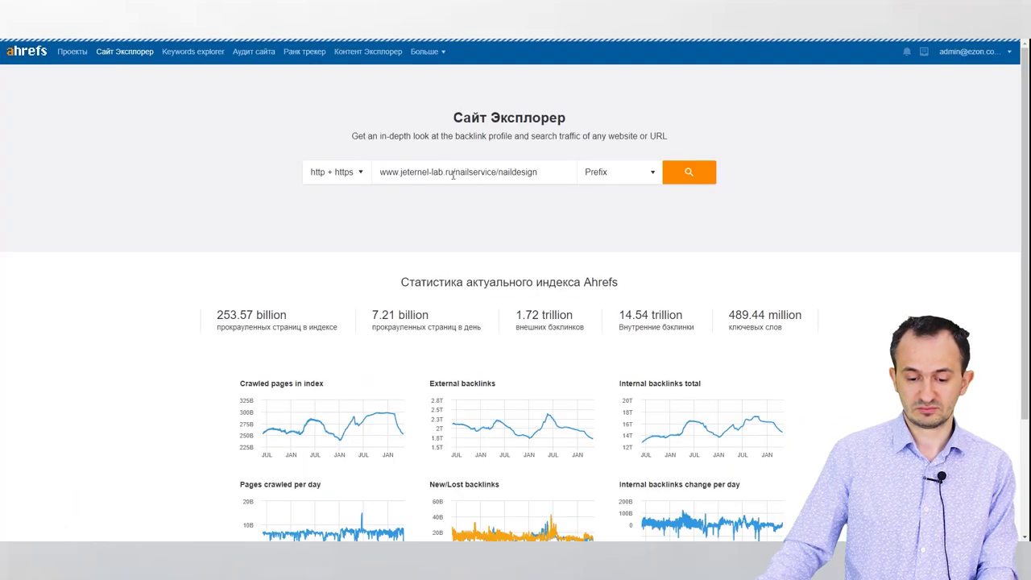
click(689, 172)
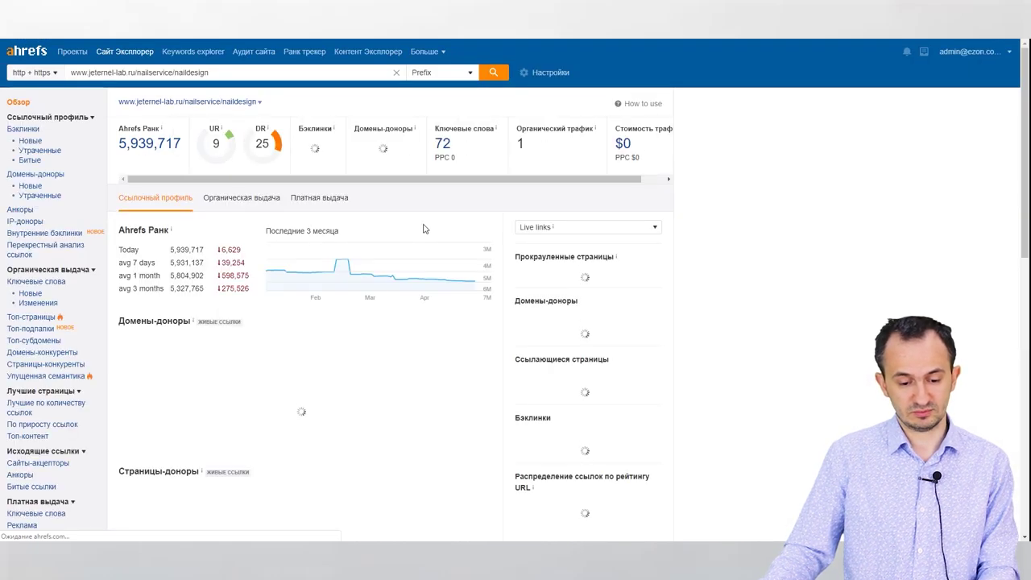
- Open the competitor page's organic keywords report and examine its queries for Russia
click(444, 147)
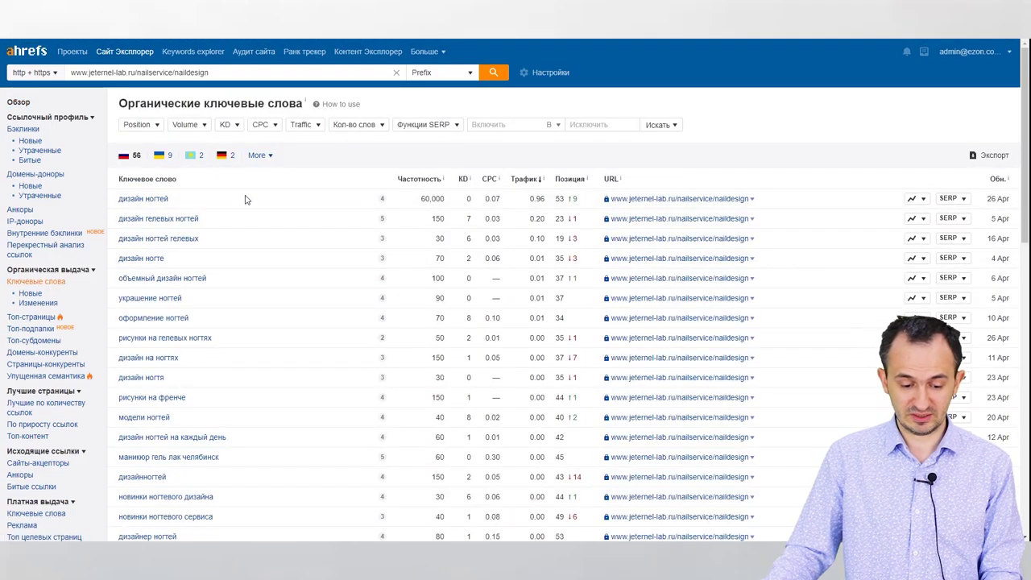
mouse_move(377, 281)
scroll(374, 332, down, 4)
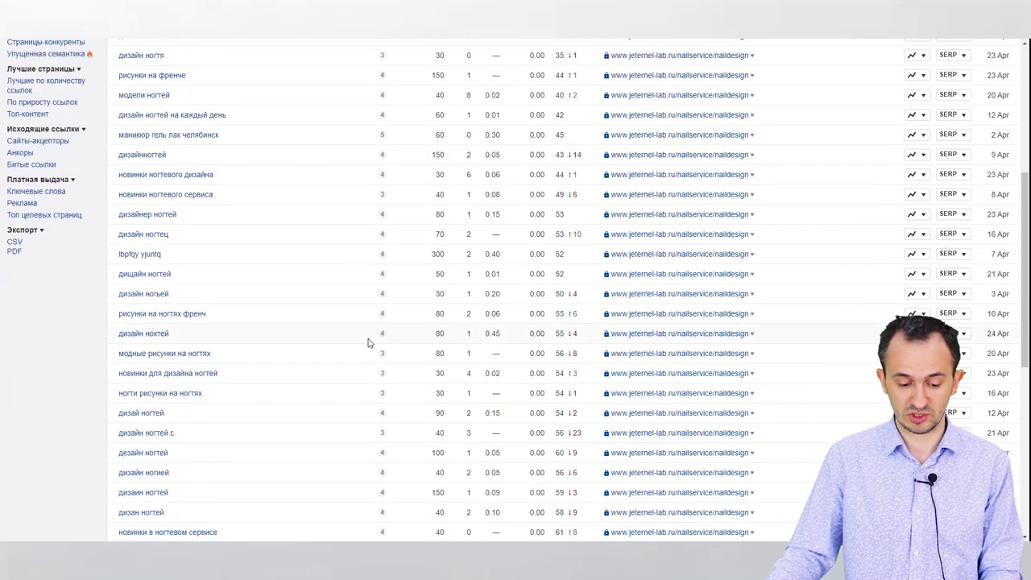
scroll(367, 343, up, 3)
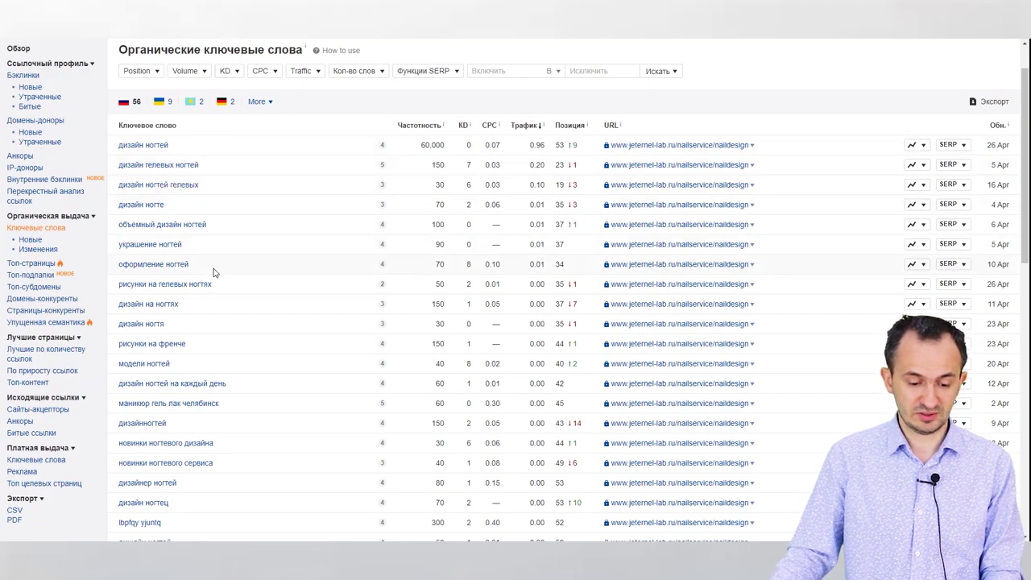
scroll(214, 273, up, 1)
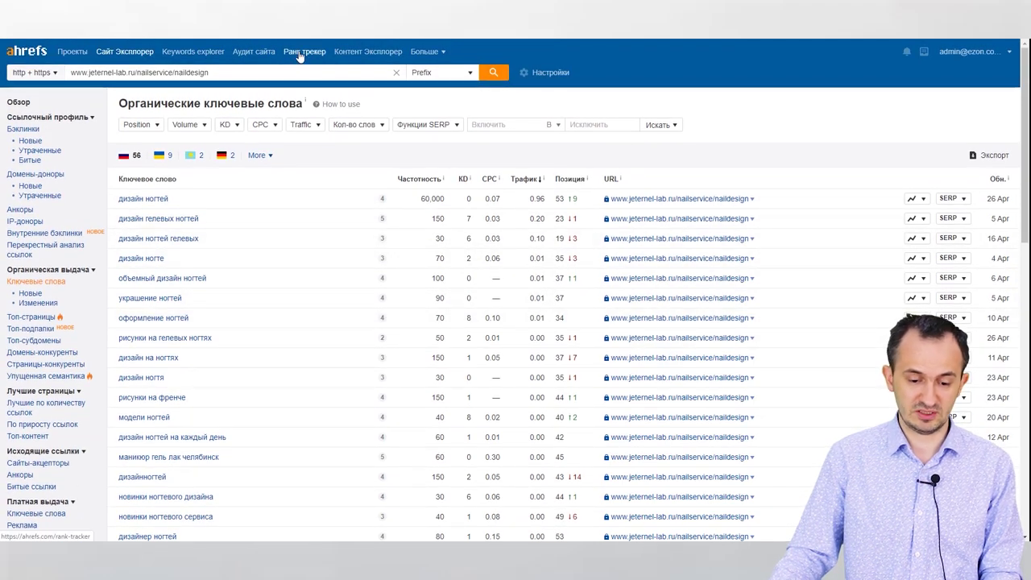
- Look up дизайн ногтей челябинск, оформление ногтей челябинск in Keywords explorer for the Russian Federation and open the All keyword ideas report
click(185, 52)
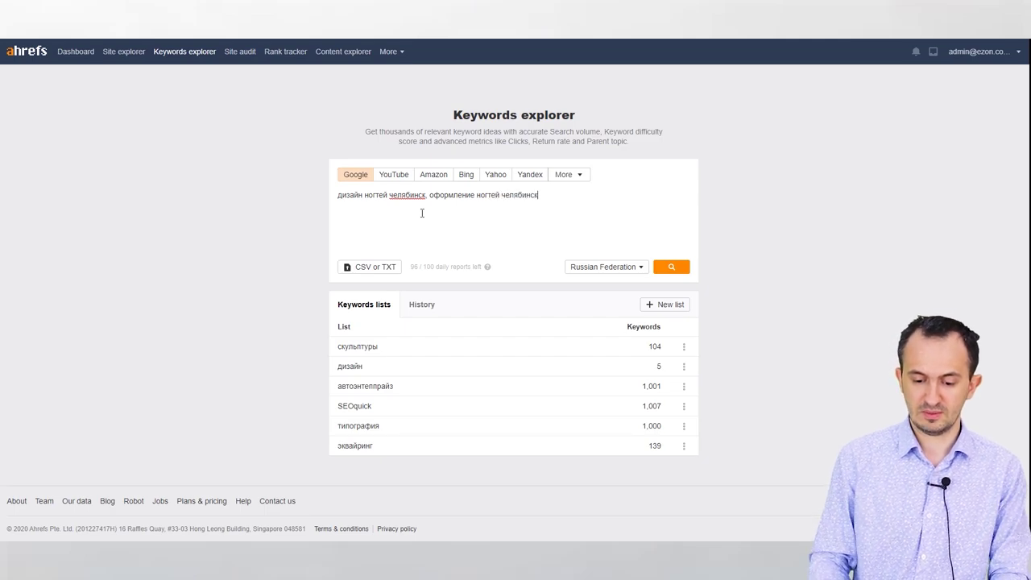
key(Return)
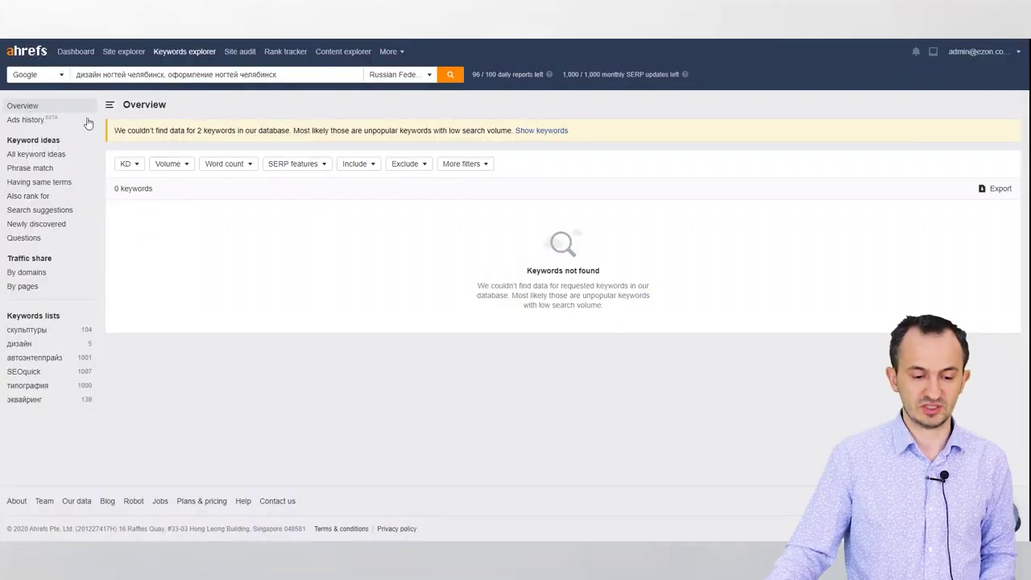
click(24, 153)
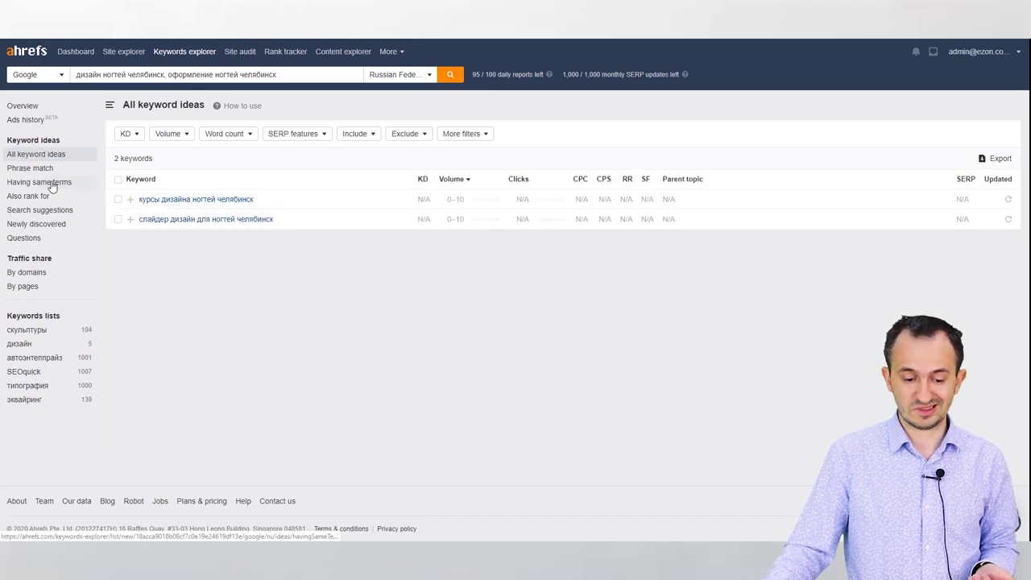
- Remove челябинск from both queries and look up дизайн ногтей, оформление ногтей in All keyword ideas
drag(313, 83, 356, 88)
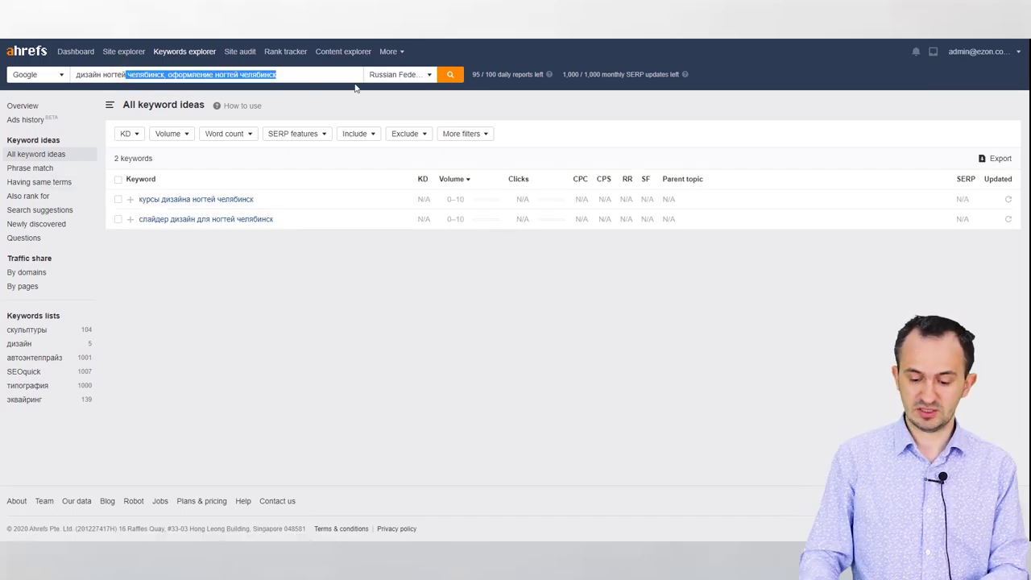
key(Right)
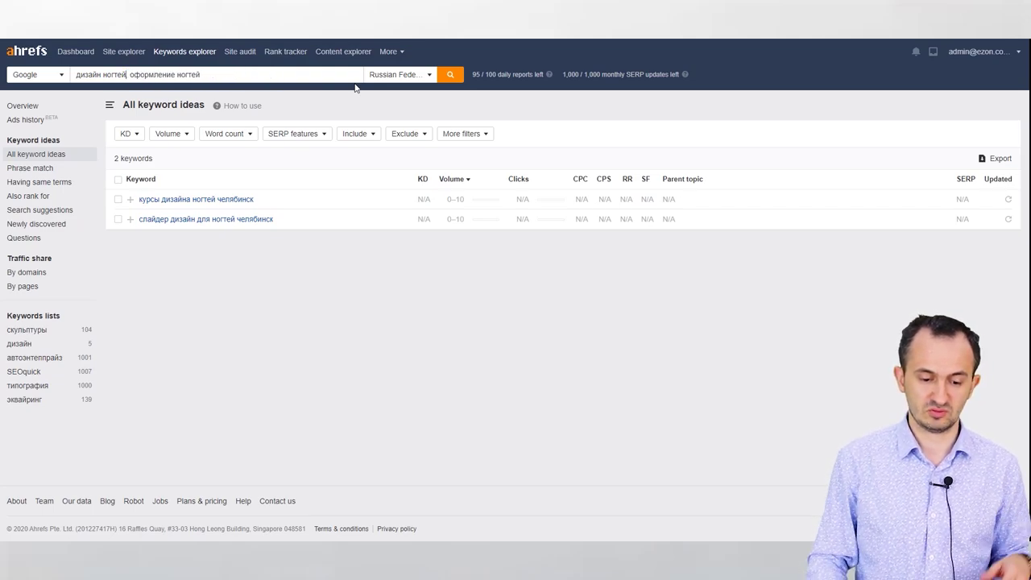
key(Return)
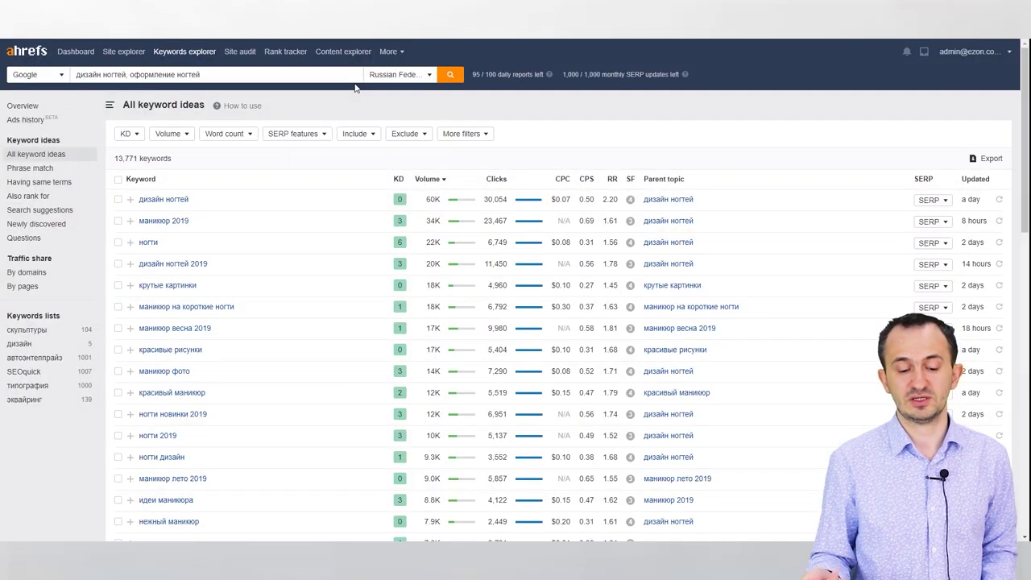
- Open the Phrase match report for the nail design queries and examine the listed keywords
click(45, 169)
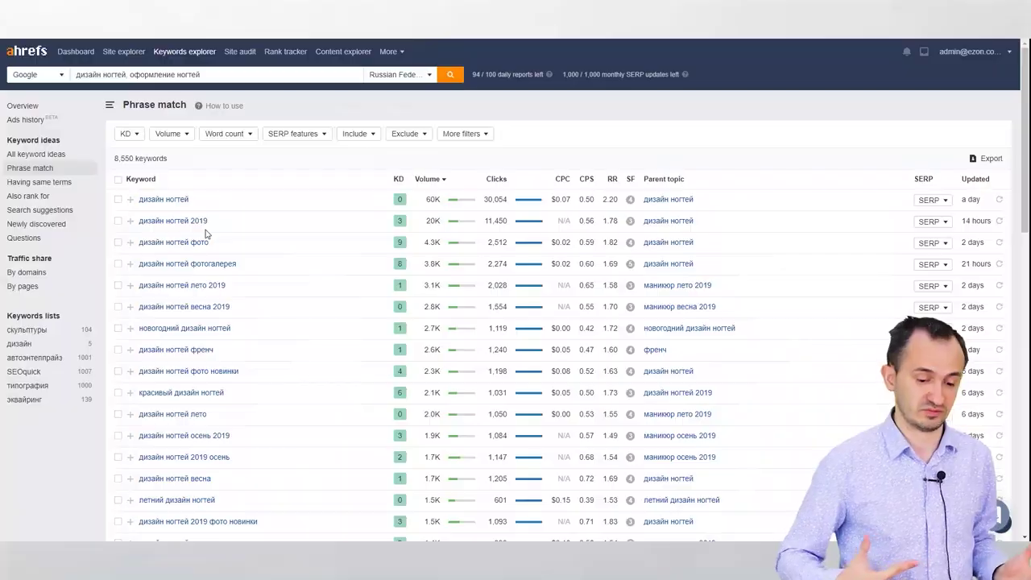
scroll(212, 260, down, 15)
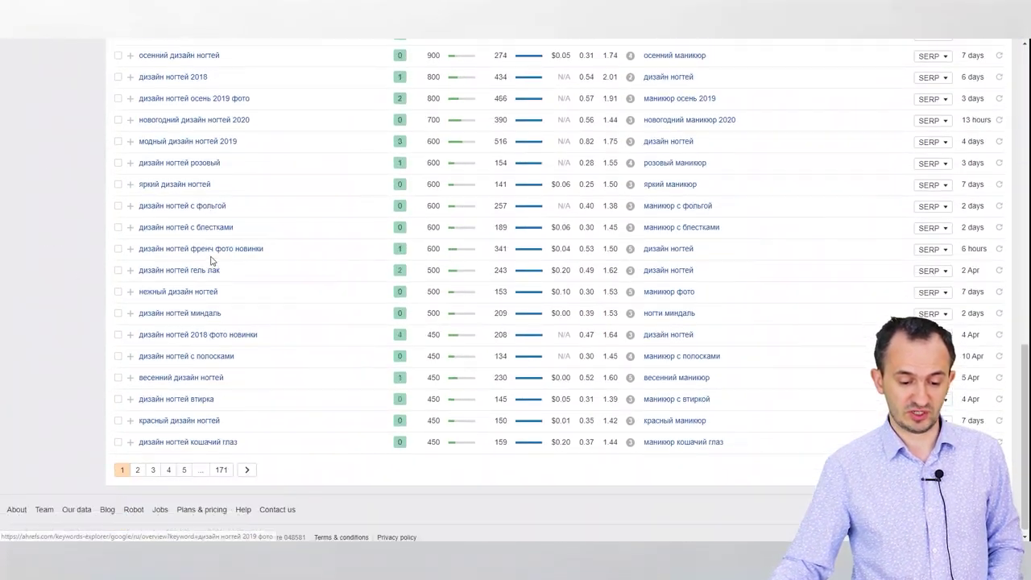
scroll(368, 318, up, 10)
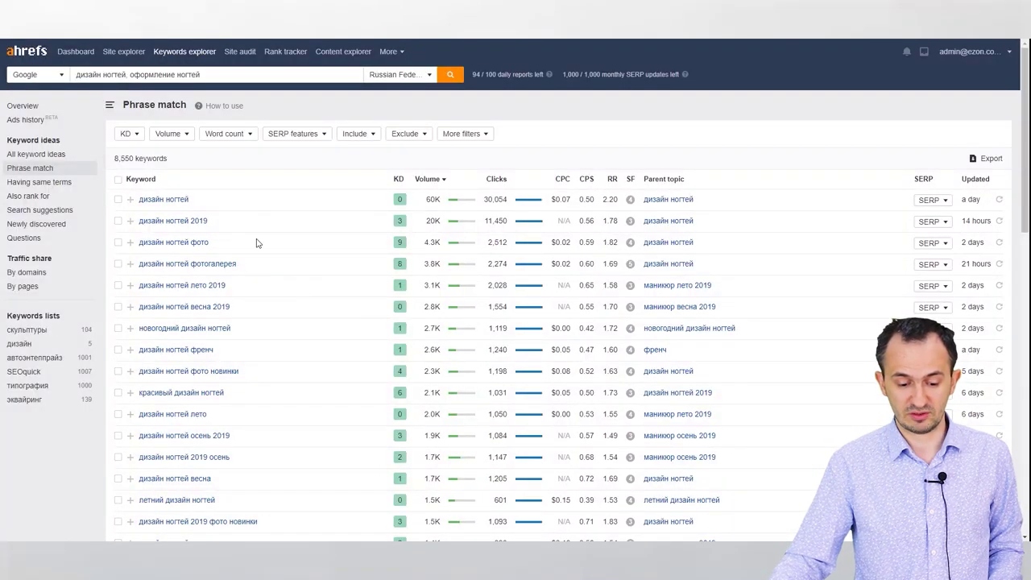
- Look up дизайн ногтей курсы, оформление ногтей курсы in the Phrase match report for the Russian Federation
scroll(311, 391, down, 4)
scroll(307, 394, up, 4)
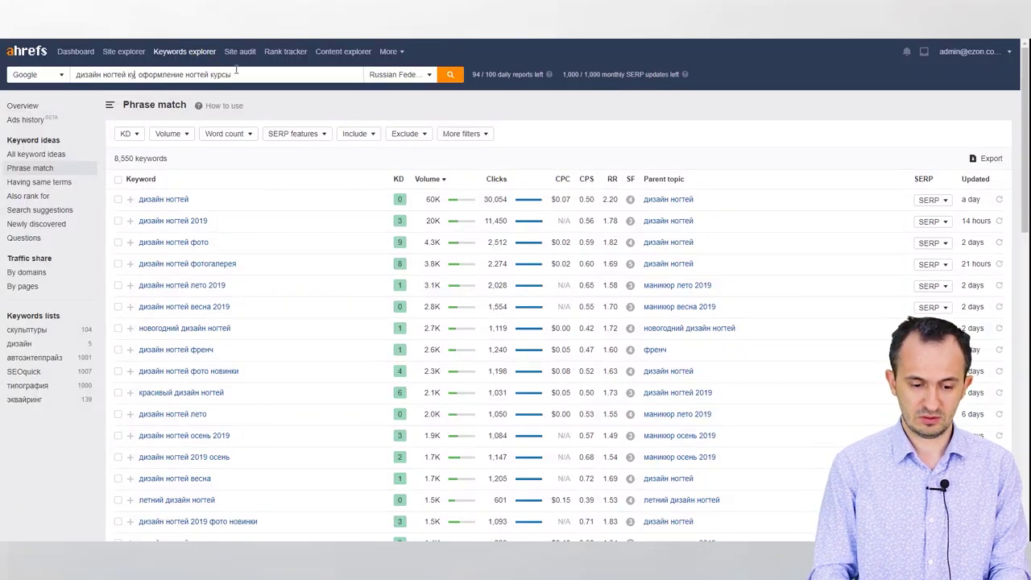
click(454, 75)
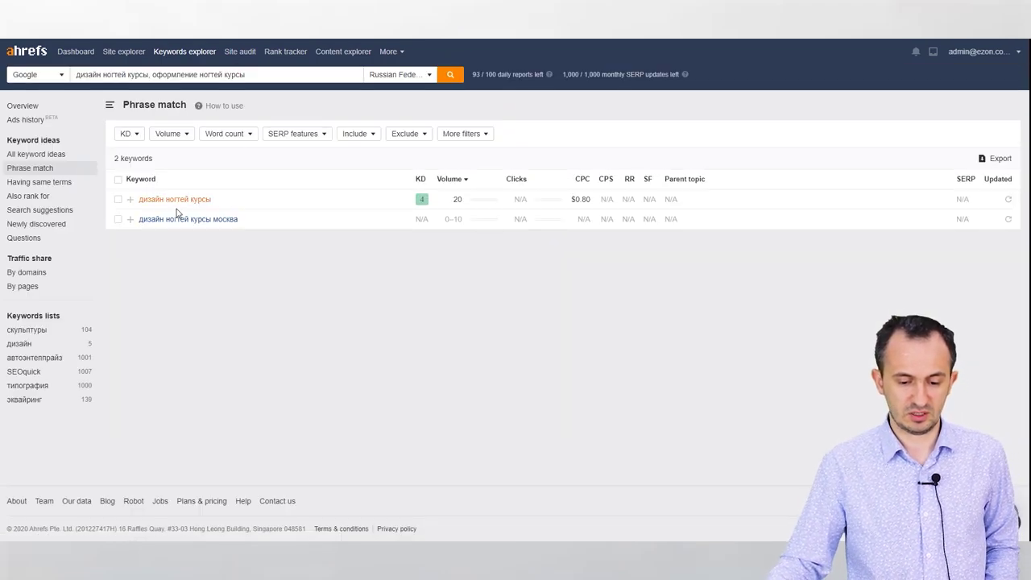
key(ctrl+a)
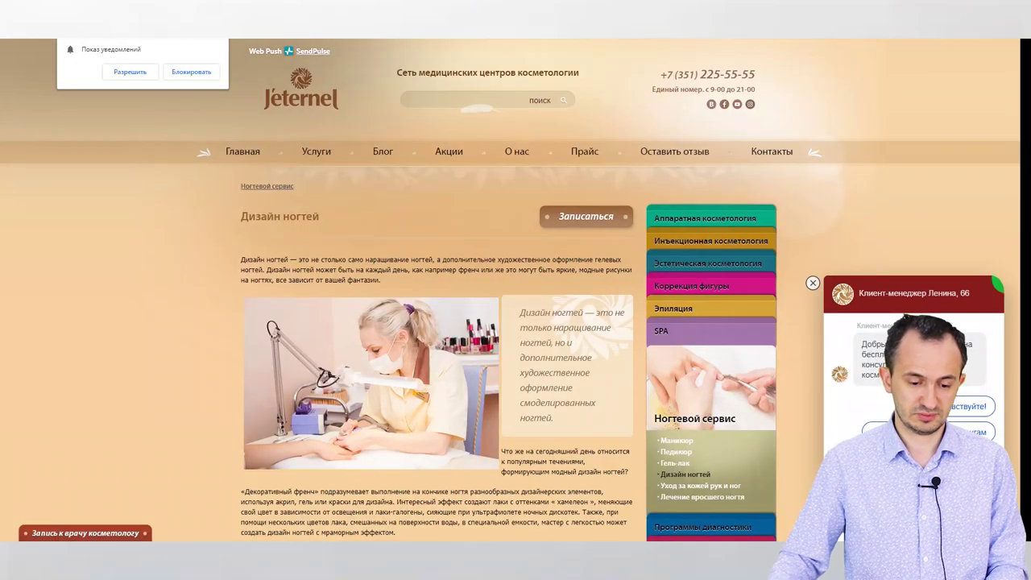
- Search Google for курсы дизайн ногтей челябинск, open the бьютинейлс.рф result and examine the training center's home page
key(ctrl+l)
text(курсы дизайн ногт)
key(Return)
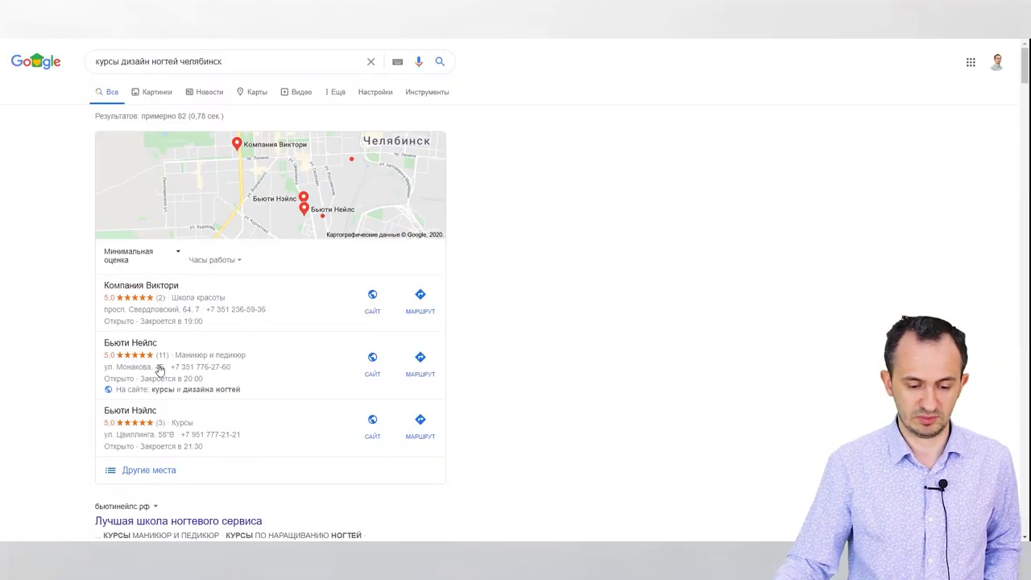
scroll(172, 416, down, 2)
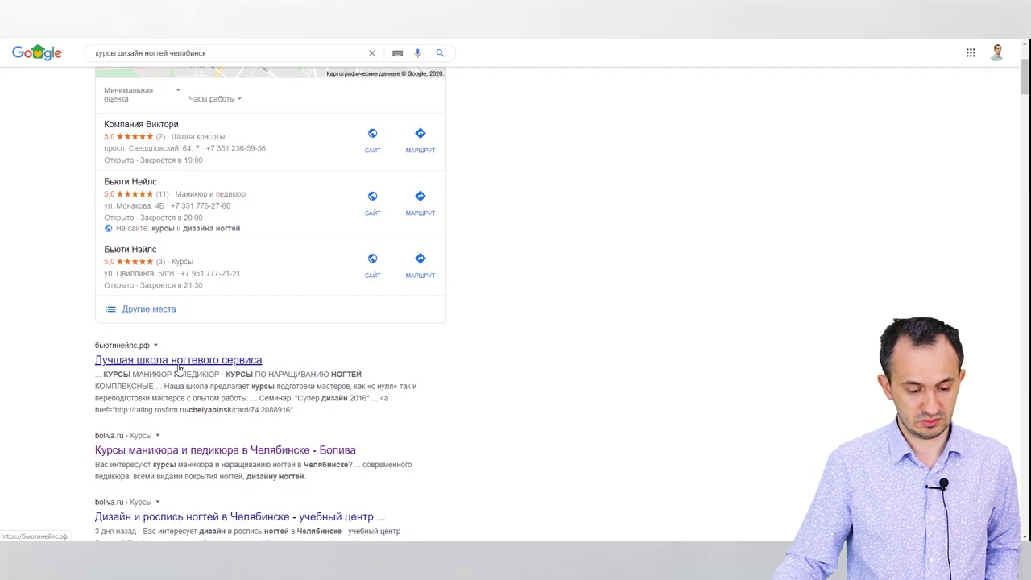
scroll(178, 368, down, 2)
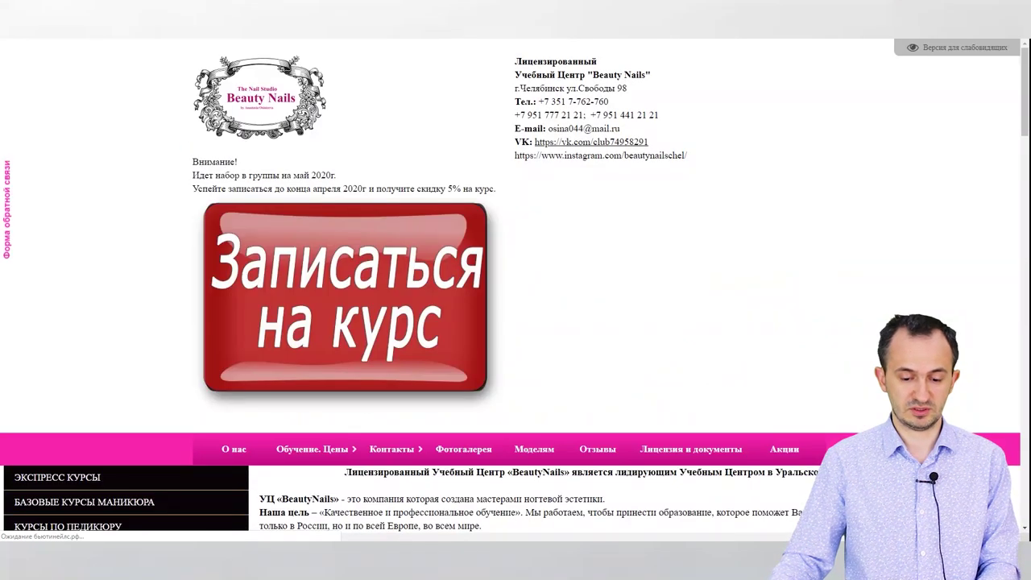
scroll(269, 174, down, 9)
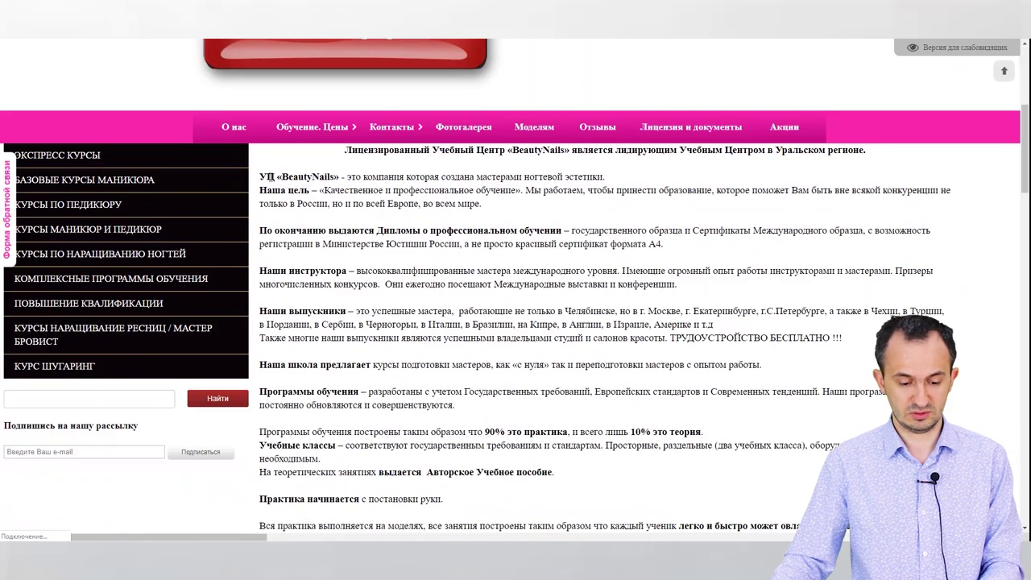
scroll(269, 174, up, 3)
scroll(270, 174, up, 2)
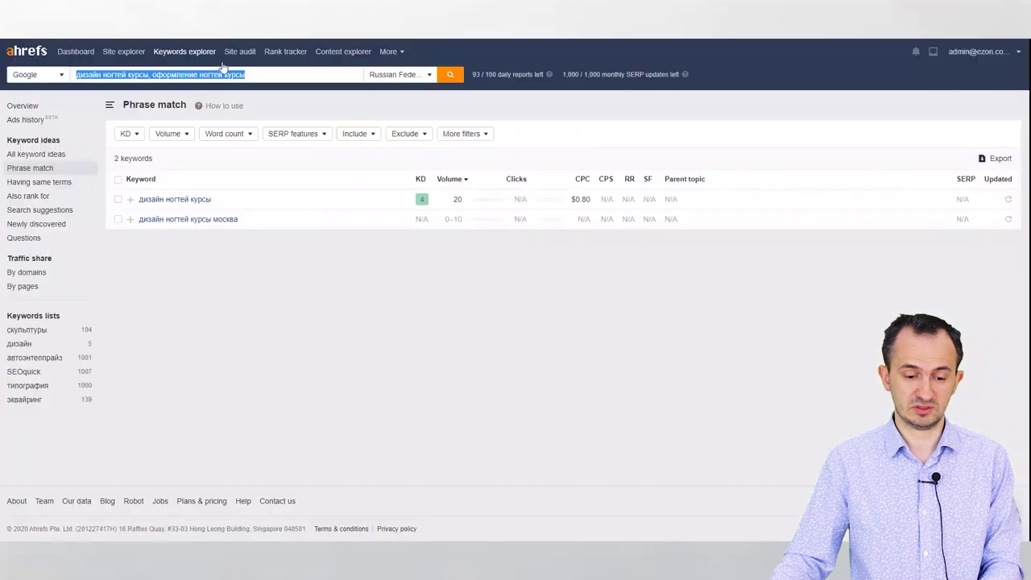
click(120, 52)
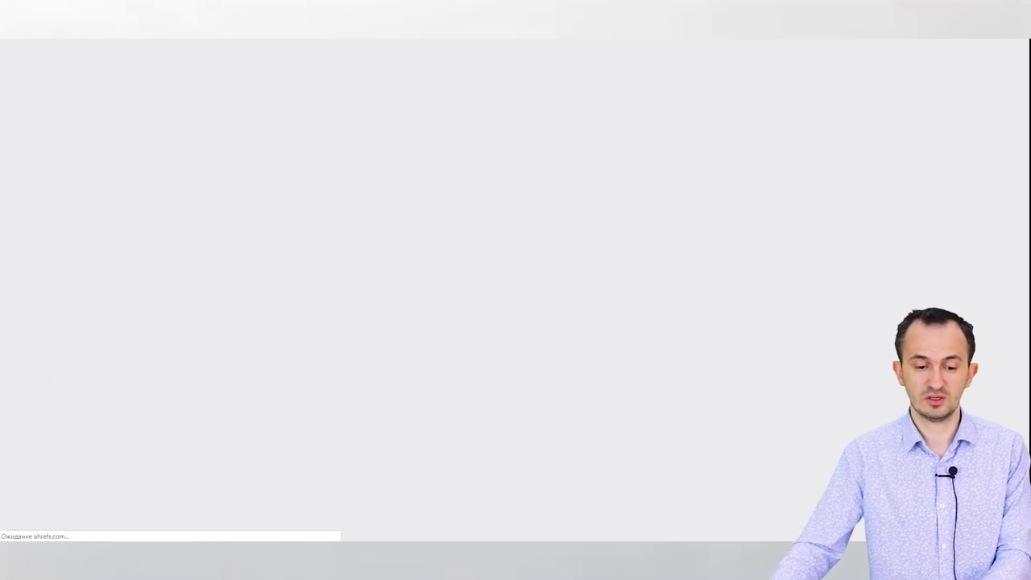
text(https://xn--90aiifkj5ac3gua.xn--p1ai/)
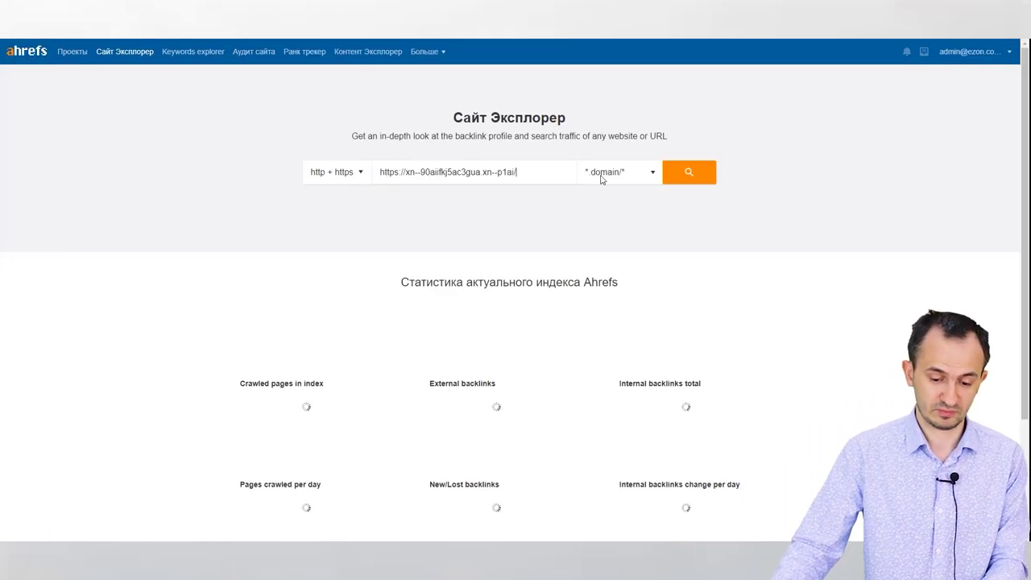
click(690, 176)
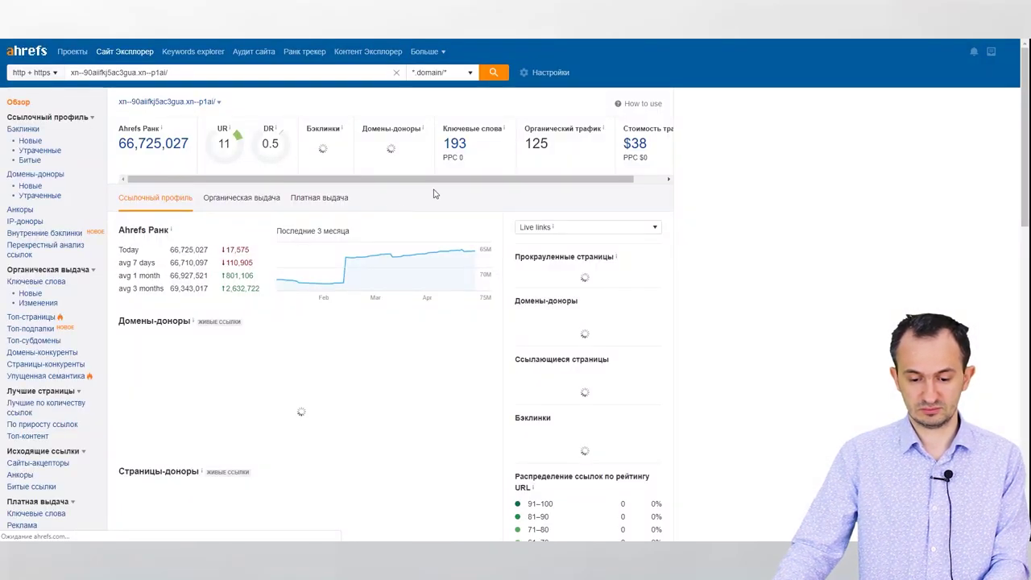
click(457, 145)
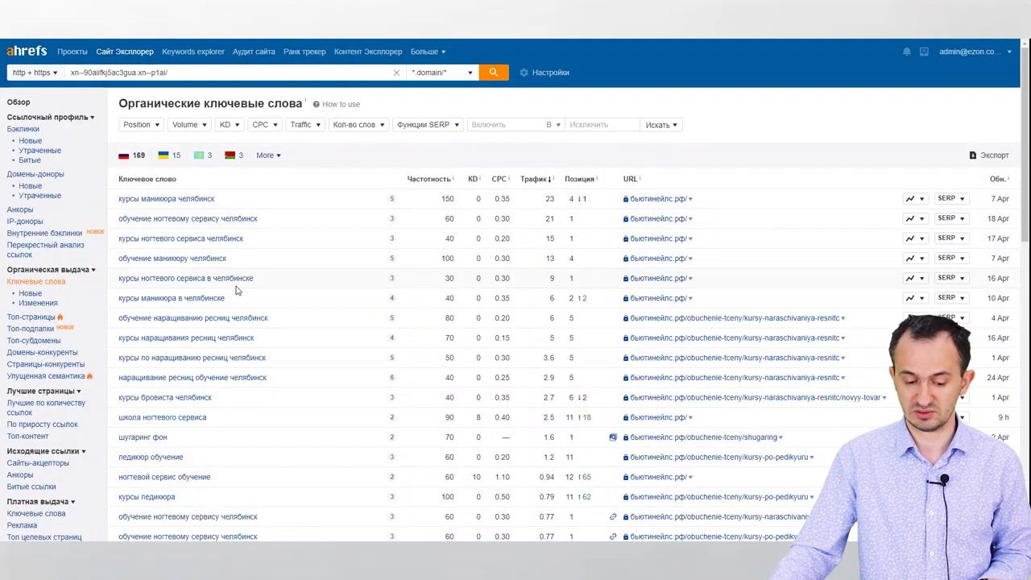
scroll(237, 290, down, 10)
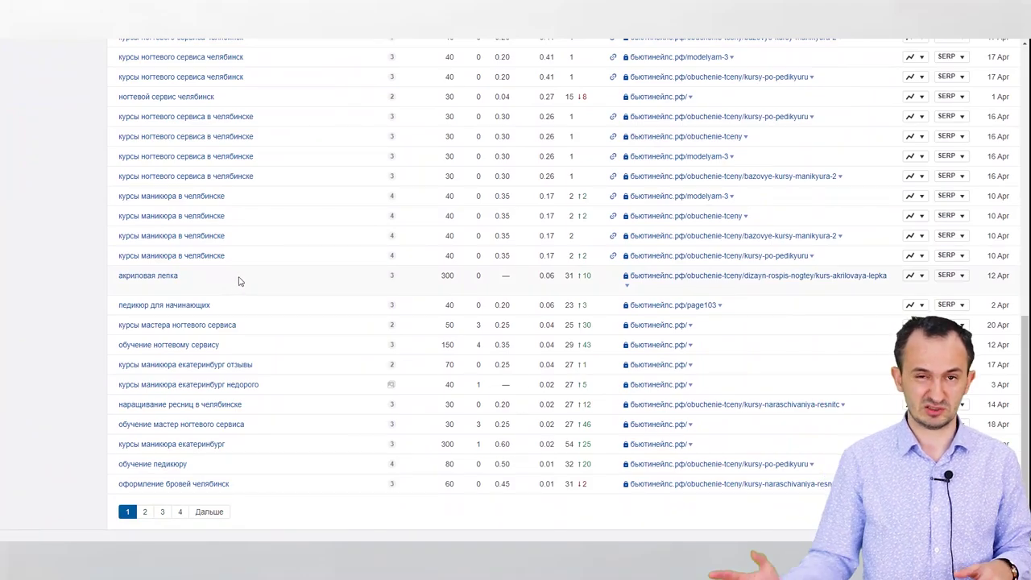
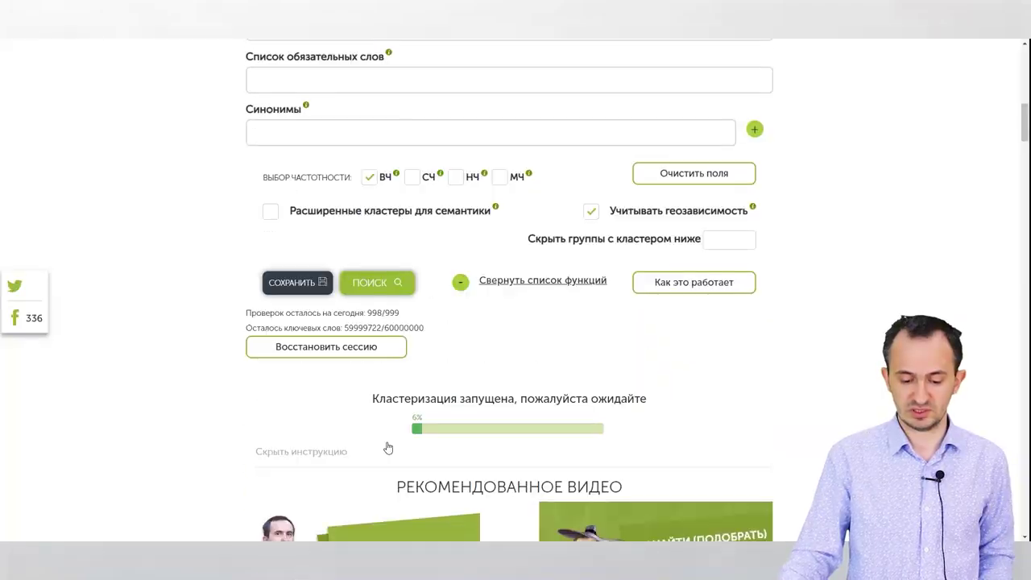
- In the SEOquick keyword clusterer, go to the clustering results and collapse the курсы парикмахера group to view the cluster list
scroll(387, 443, down, 2)
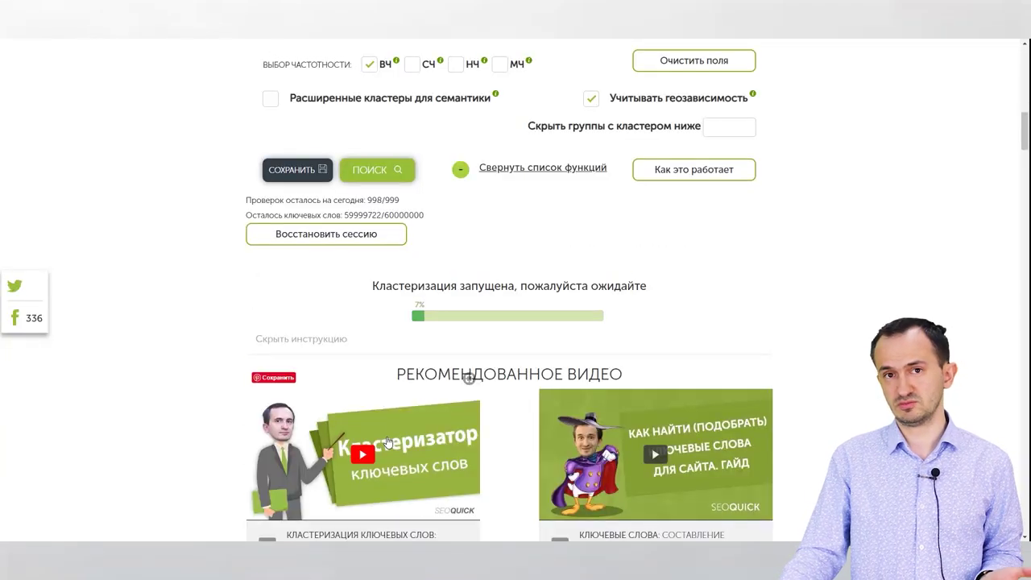
scroll(387, 443, up, 2)
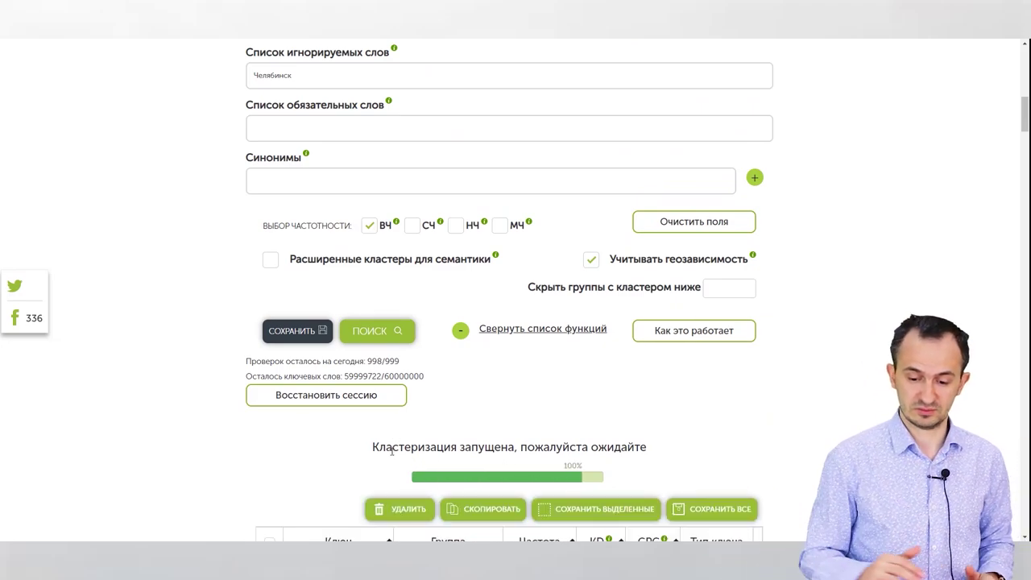
scroll(530, 460, down, 5)
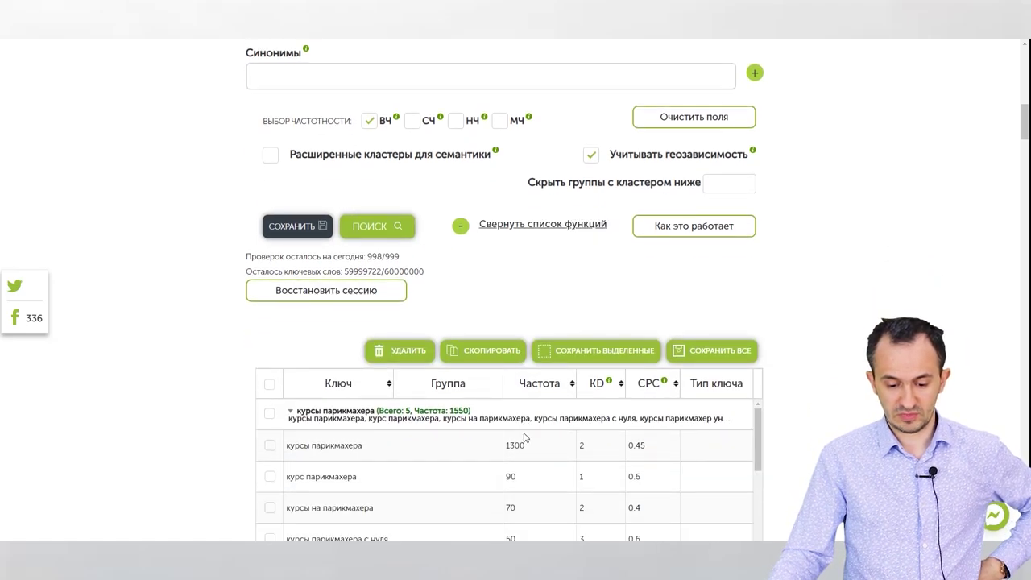
scroll(397, 325, up, 4)
click(291, 401)
scroll(664, 357, down, 3)
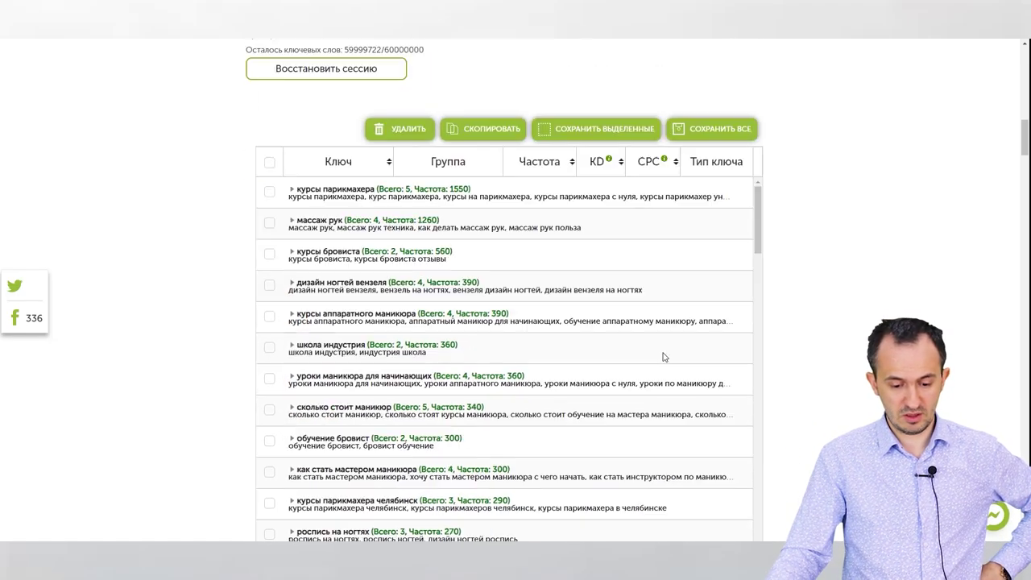
- Check the keywords inside the дизайн ногтей вензеля and курсы аппаратного маникюра clusters, leaving both collapsed
click(371, 287)
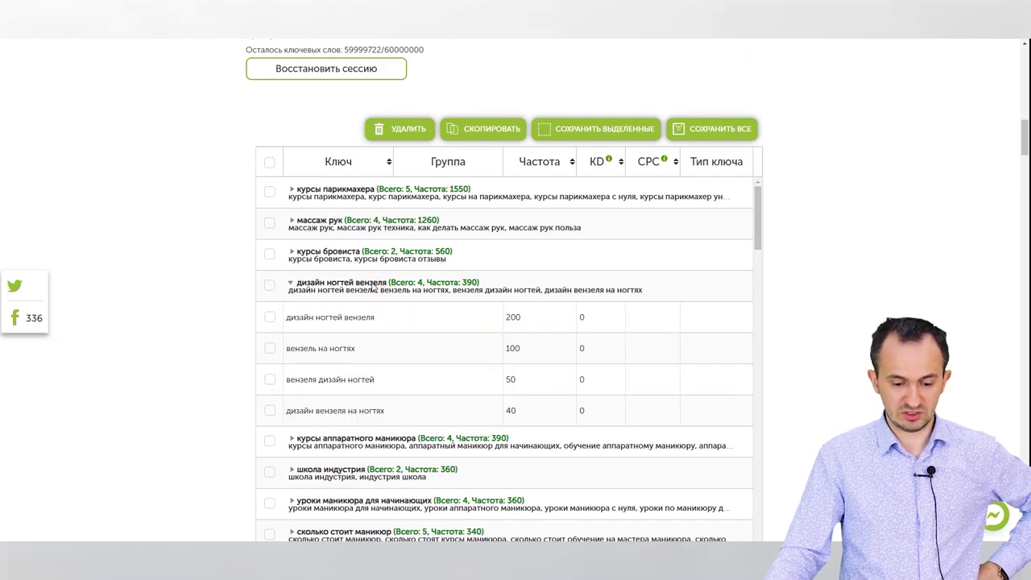
click(373, 286)
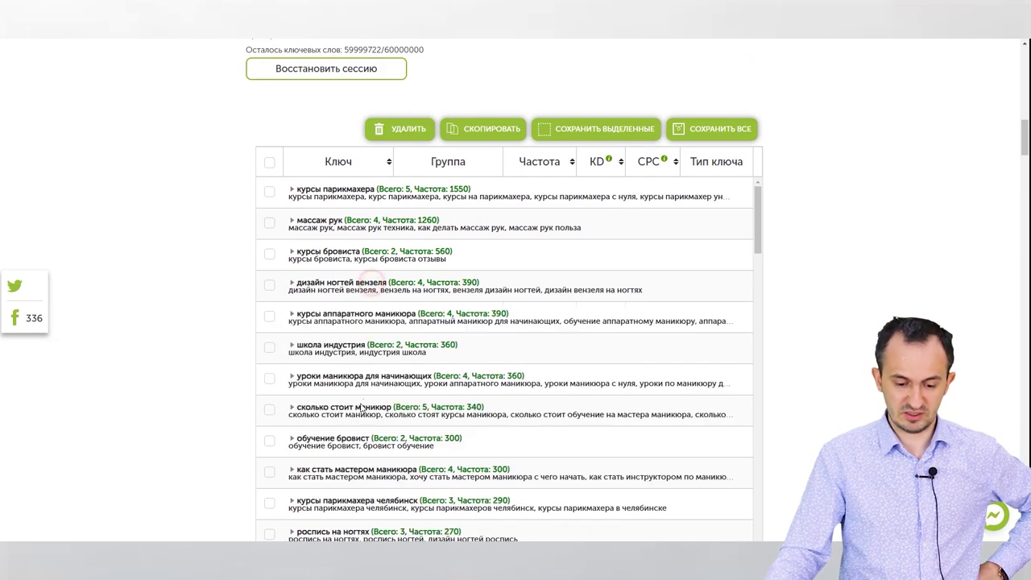
click(344, 313)
click(337, 317)
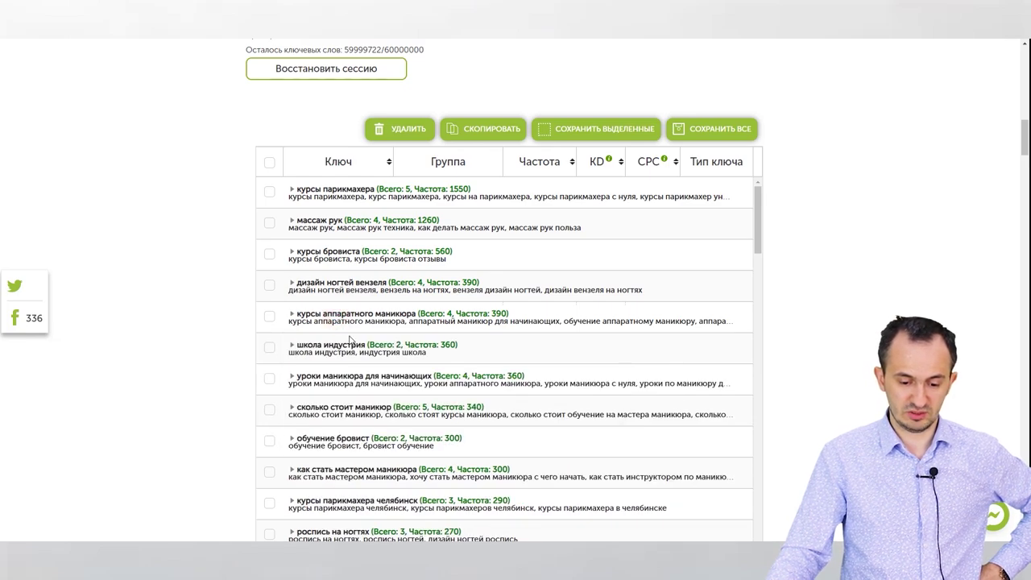
- Select the whole школа индустрия cluster and delete it from the clustering results
click(352, 348)
click(270, 346)
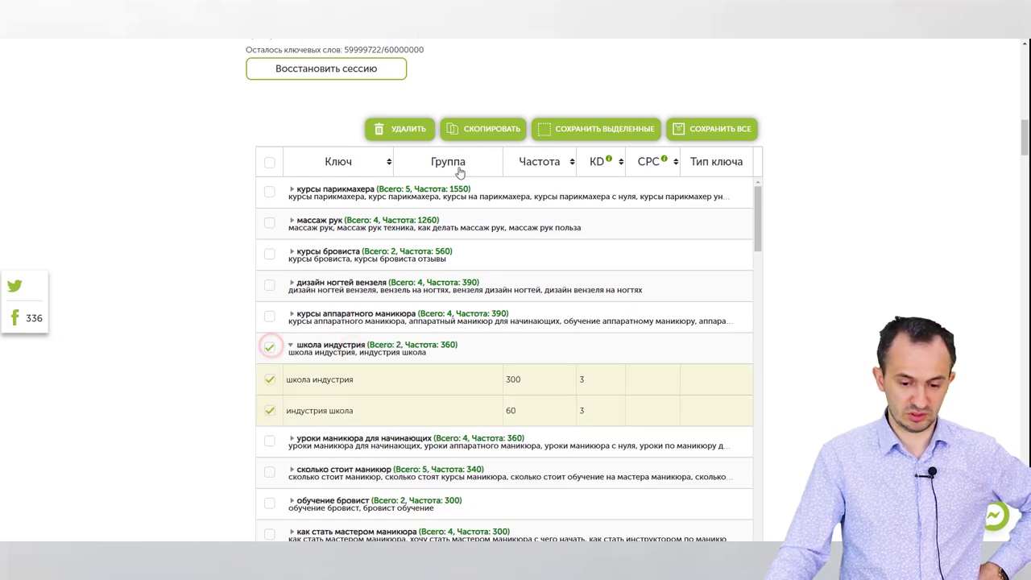
click(393, 132)
- Expand the сколько стоит маникюр cluster to check its keywords, collapse it and look through the neighbouring clusters
click(320, 374)
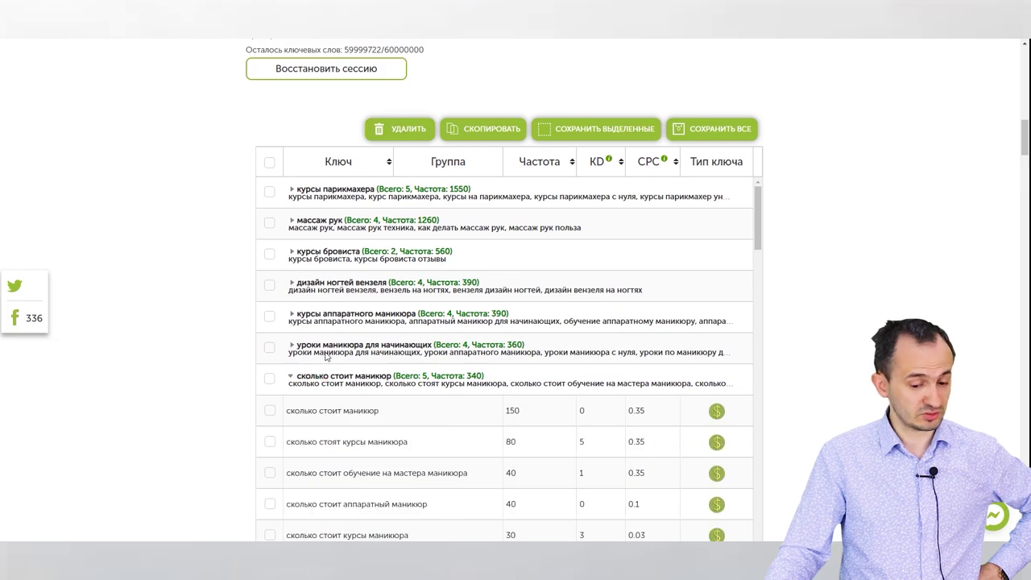
click(325, 352)
scroll(318, 403, down, 2)
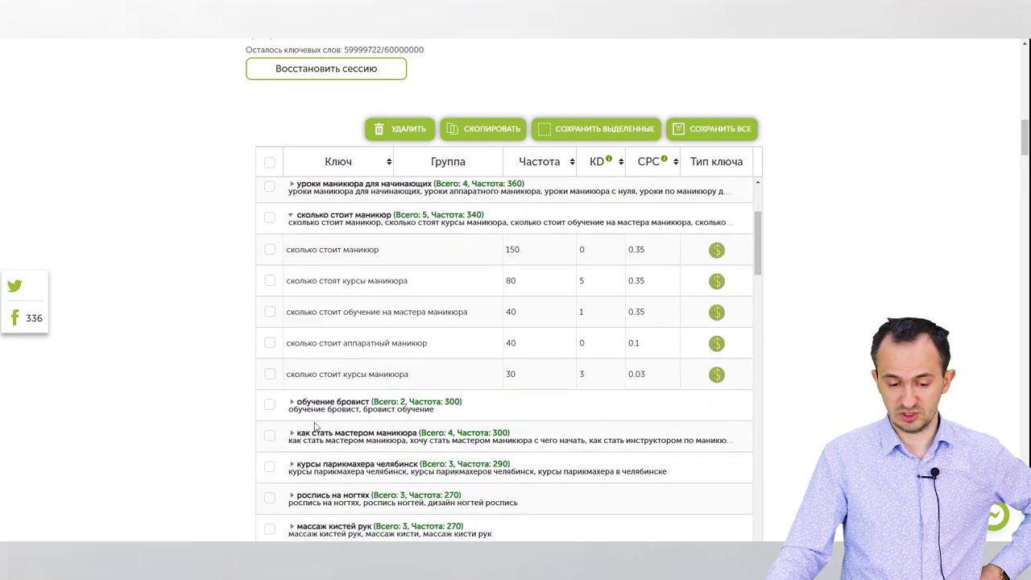
click(323, 223)
click(337, 256)
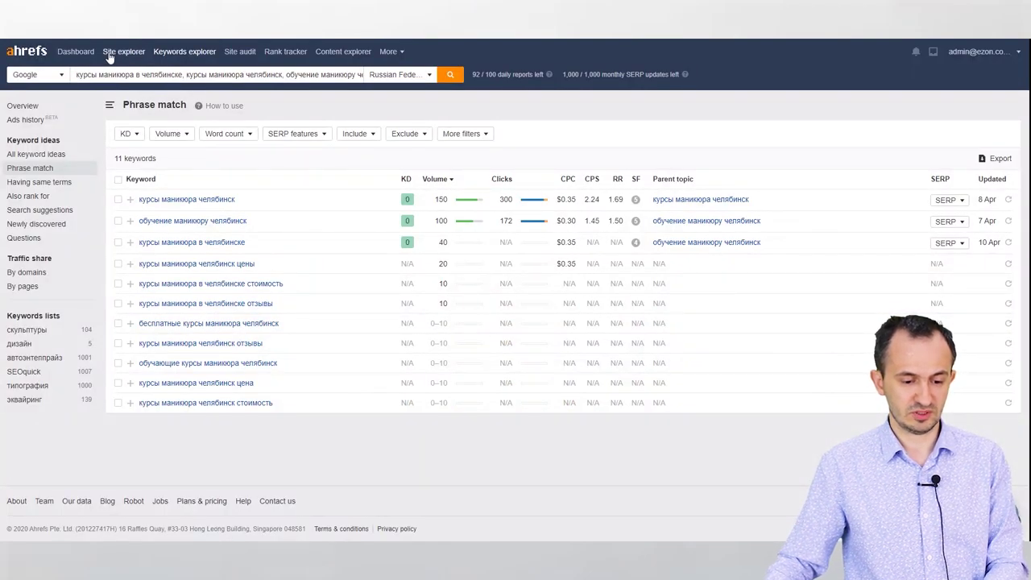
click(108, 54)
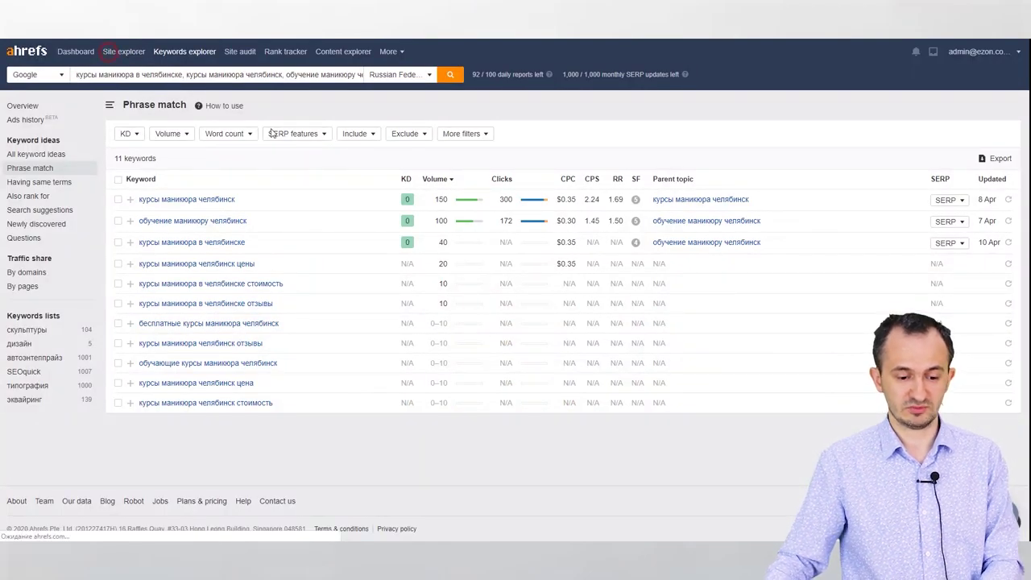
text(https://boliva.ru/)
key(Return)
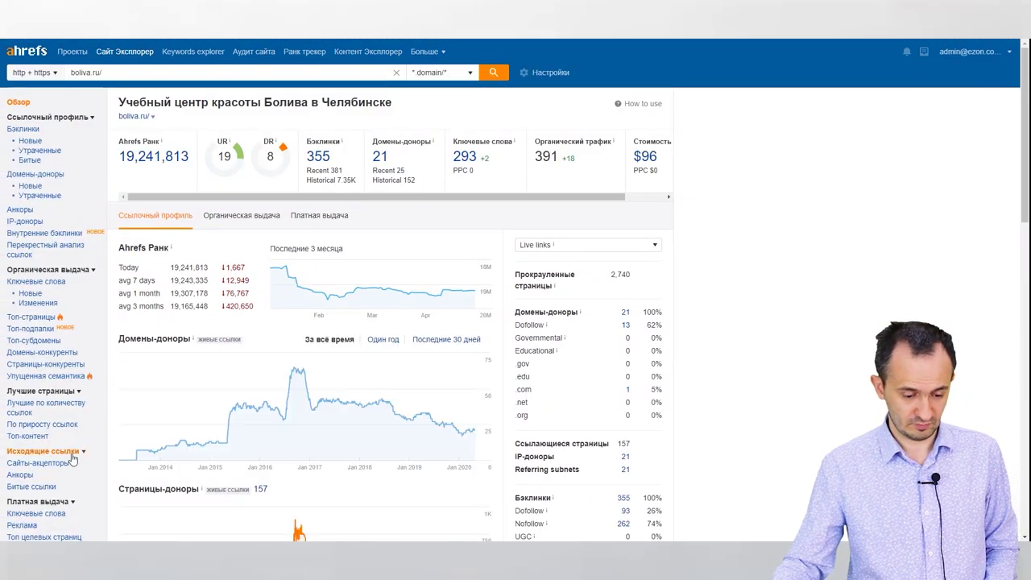
scroll(71, 454, down, 4)
scroll(81, 365, up, 3)
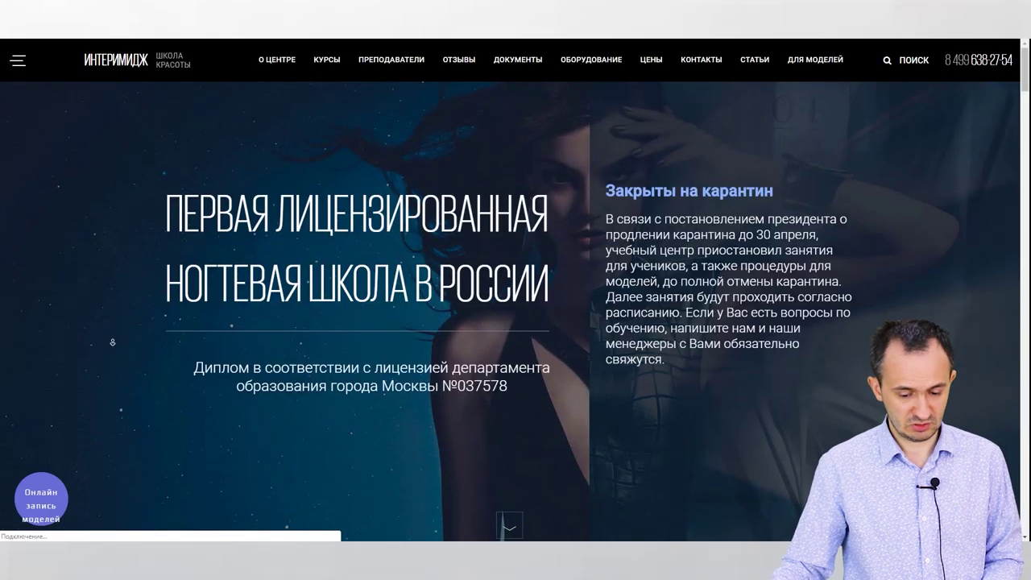
- Examine the Интеримидж and Jeternel beauty school sites as possible competitors, and return to boliva.ru's competing domains report
key(End)
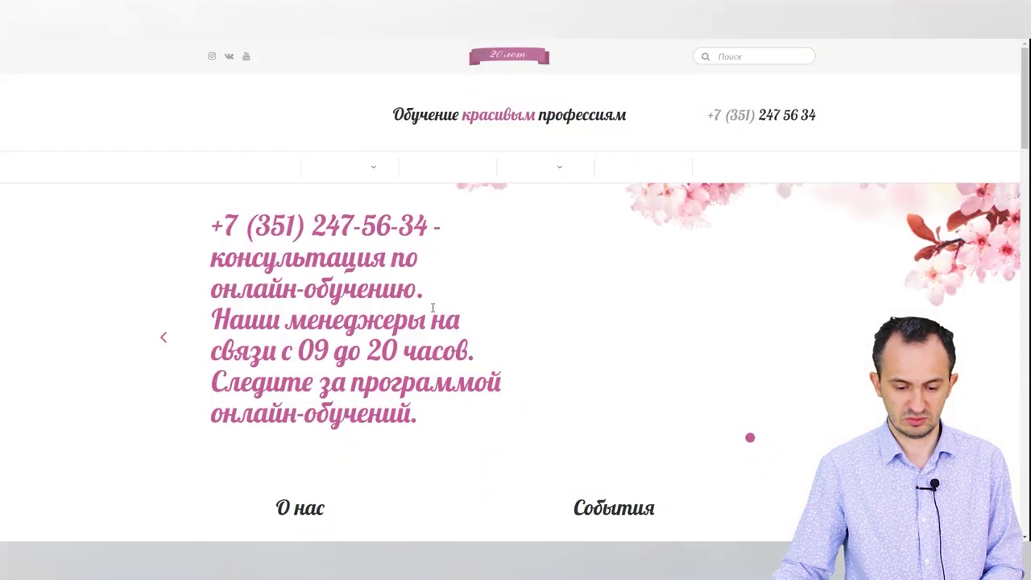
scroll(437, 439, down, 15)
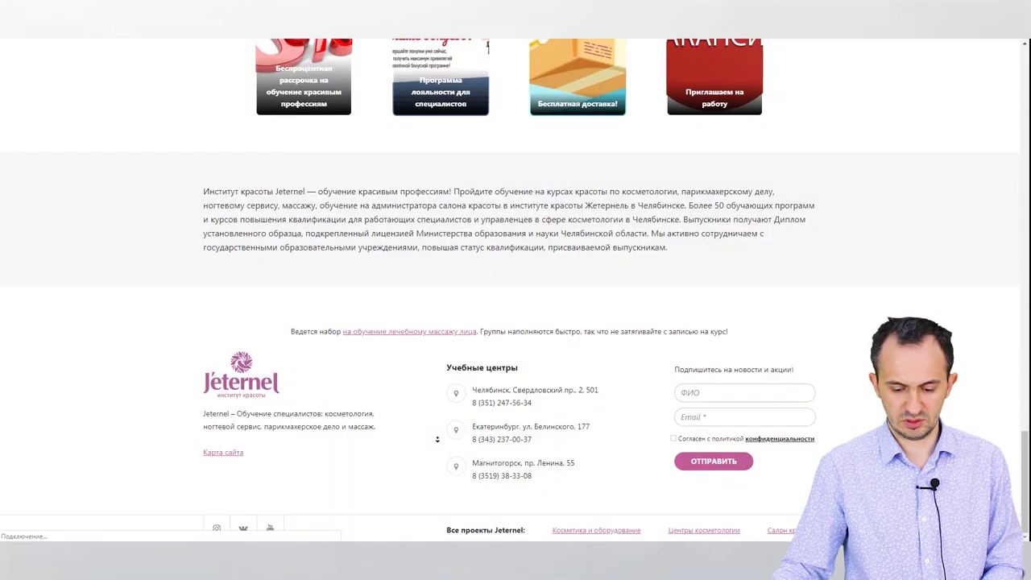
scroll(285, 277, up, 15)
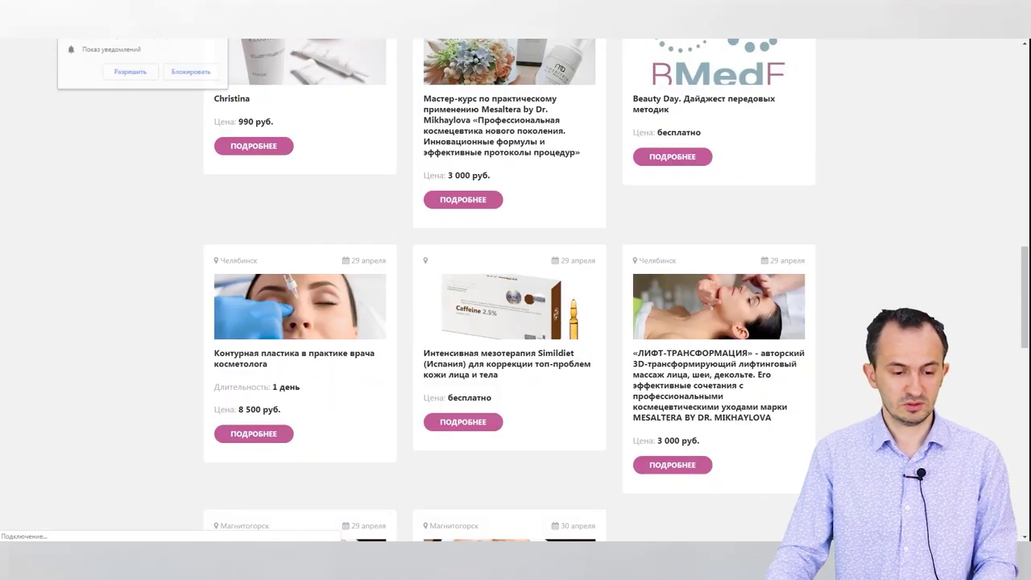
click(95, 43)
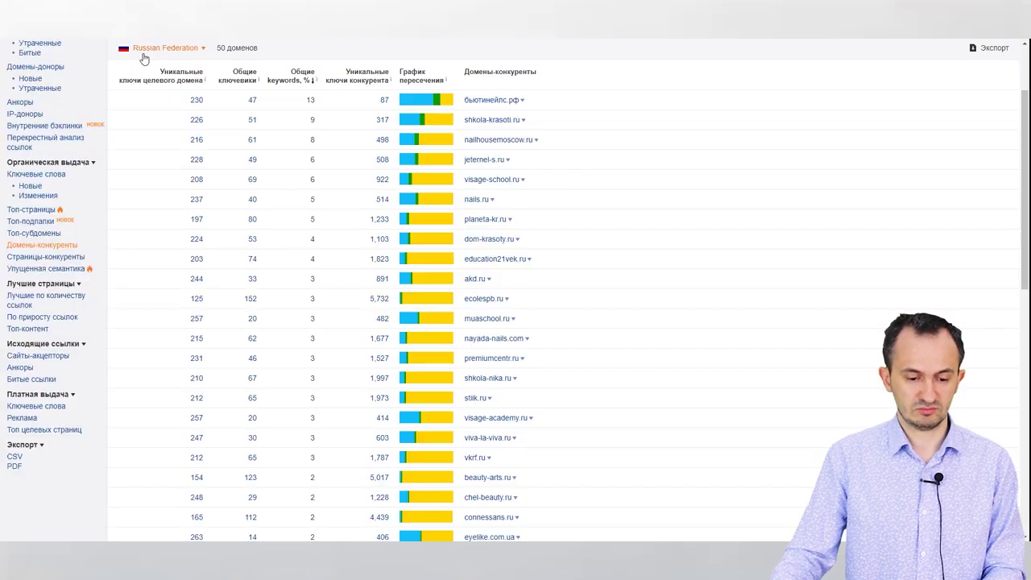
scroll(142, 188, up, 3)
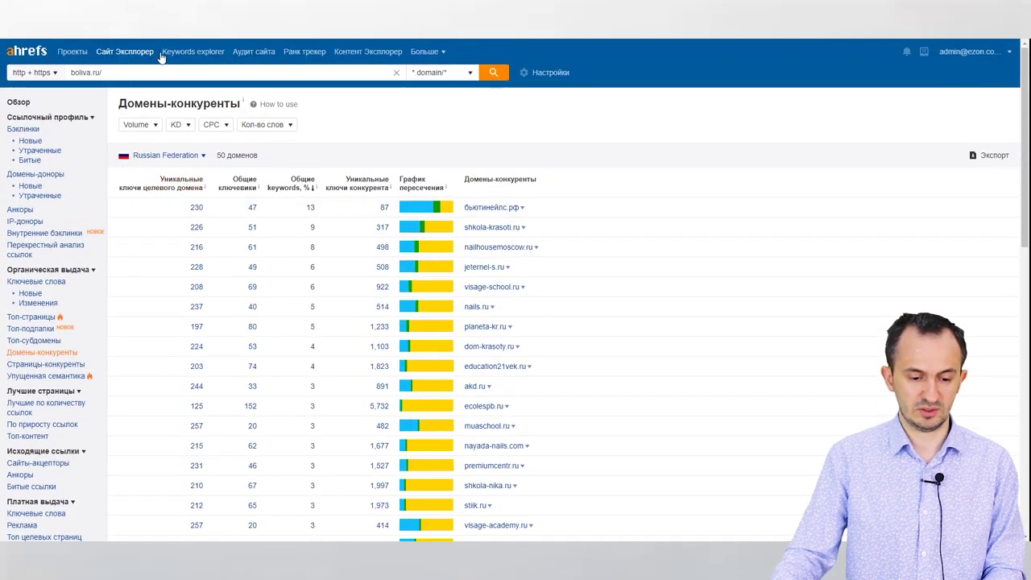
- Start a new Site explorer lookup for xn--90aiifkj5ac3gua.xn--p1ai/ across the whole domain
click(486, 76)
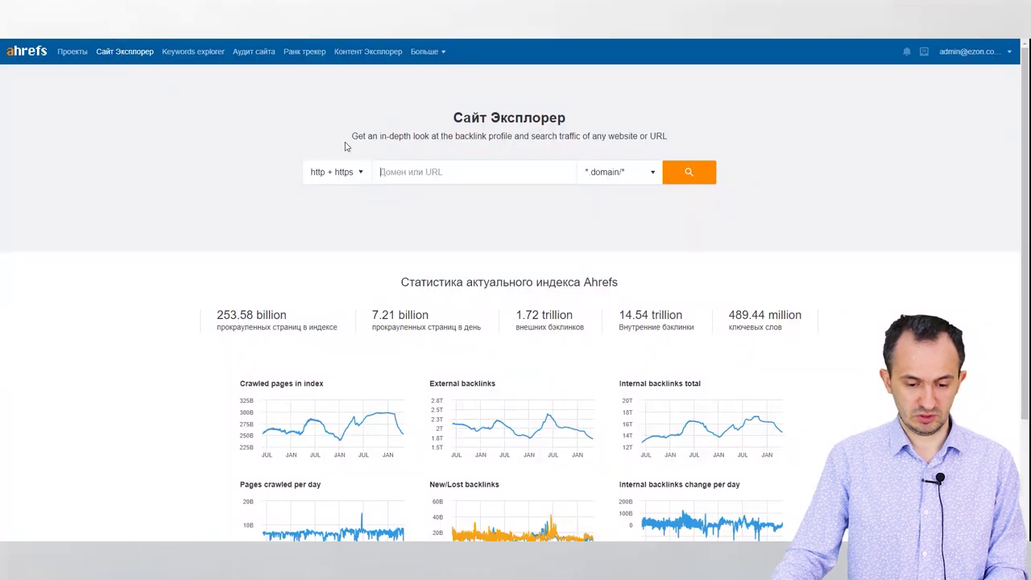
text(xn--90aiifkj5ac3gua.xn--p1ai/)
click(648, 176)
click(688, 178)
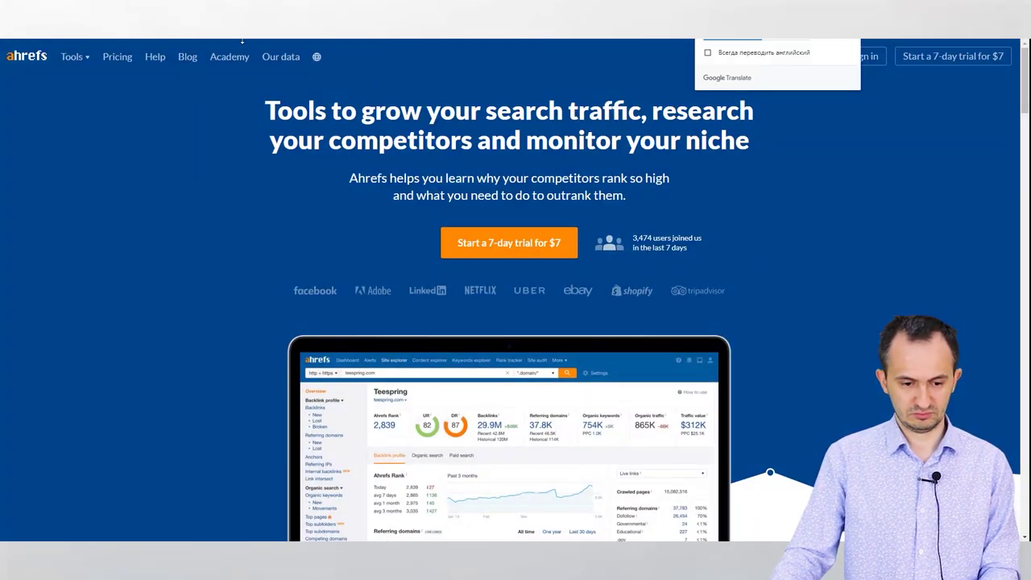
- Sign in to the Ahrefs account with the saved e-mail and password
click(867, 58)
click(472, 415)
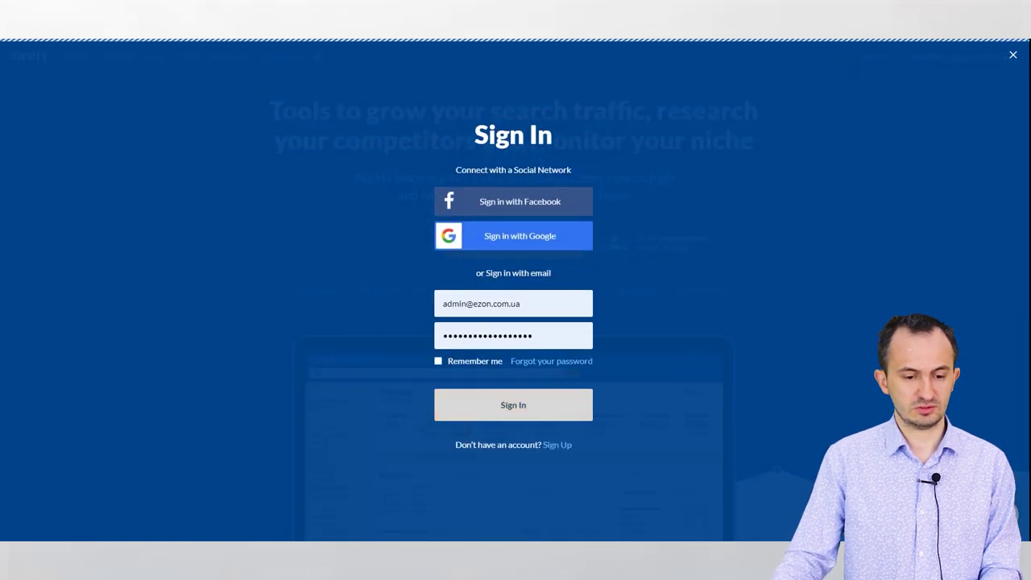
click(838, 60)
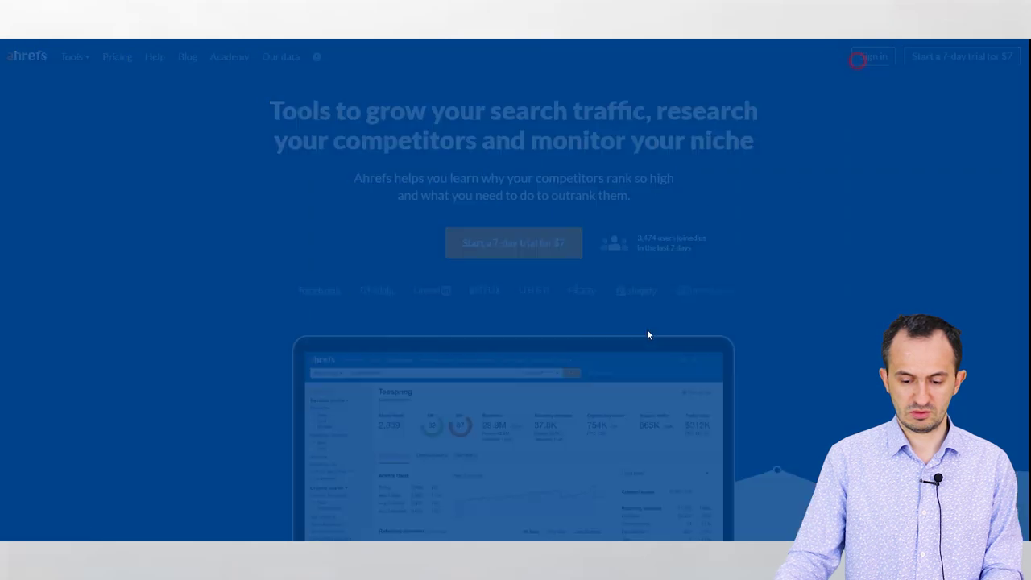
click(507, 405)
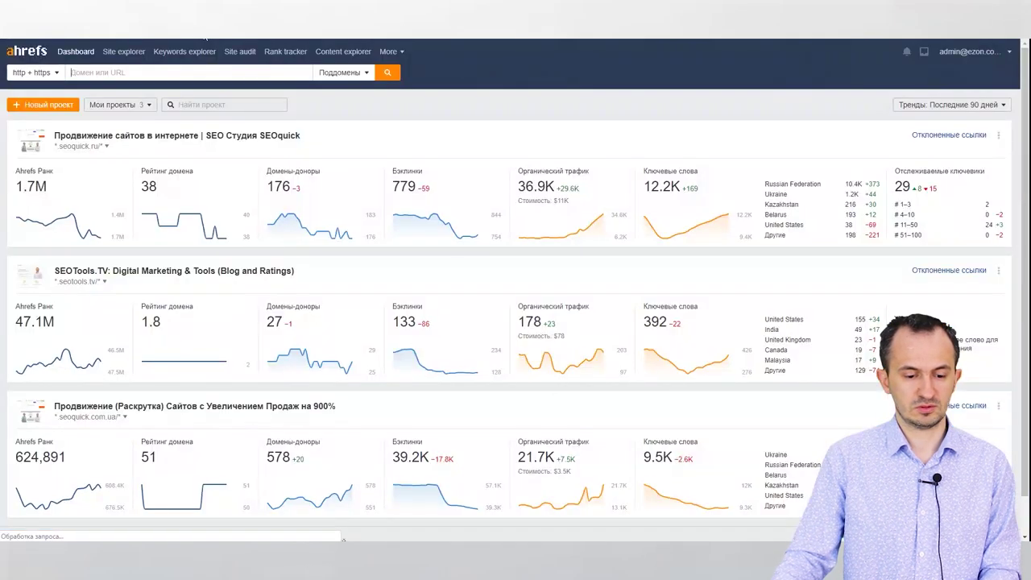
click(174, 73)
text(https://xn--90aiifkj5ac3gua.xn--p1ai/)
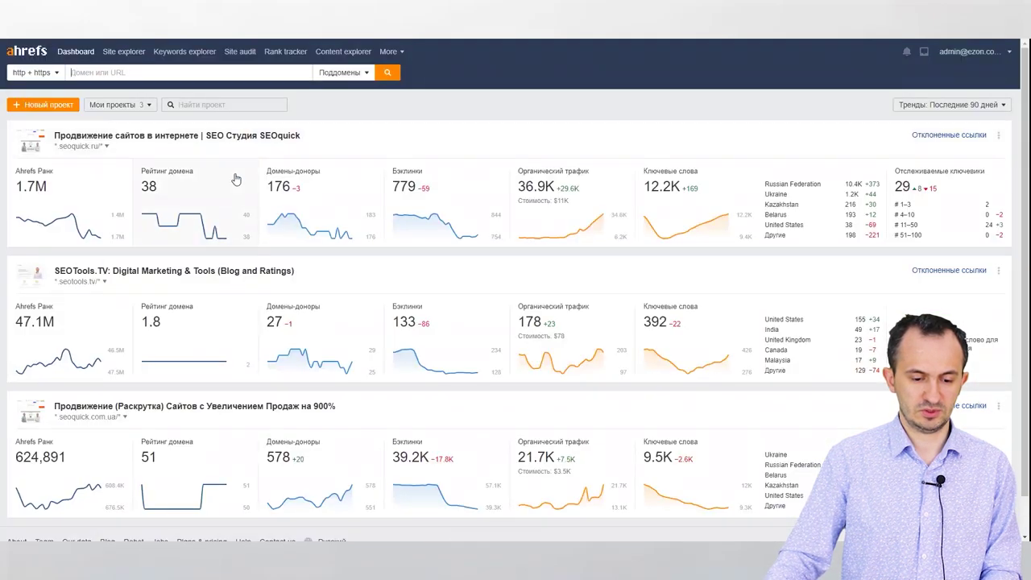
key(Return)
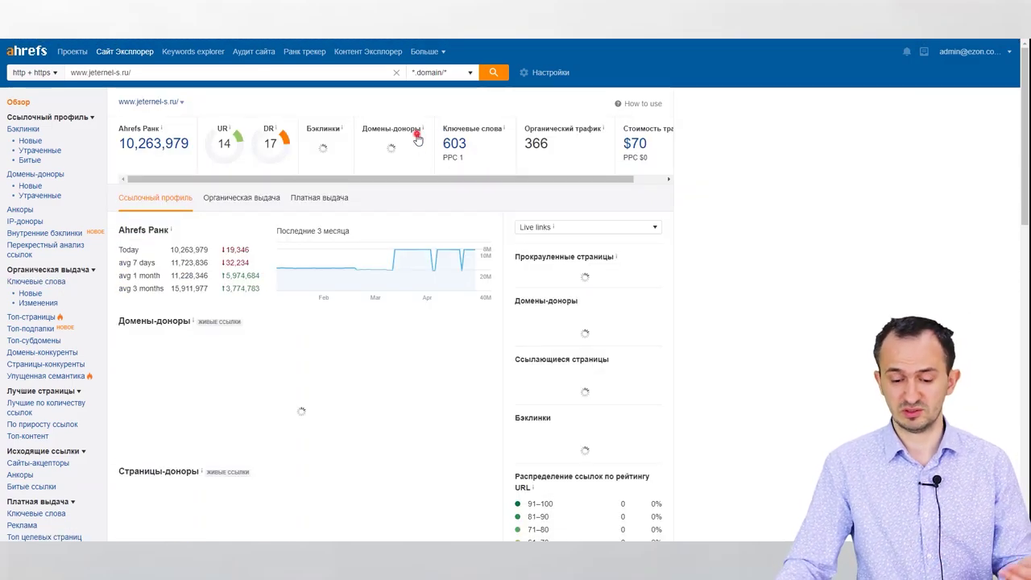
click(462, 147)
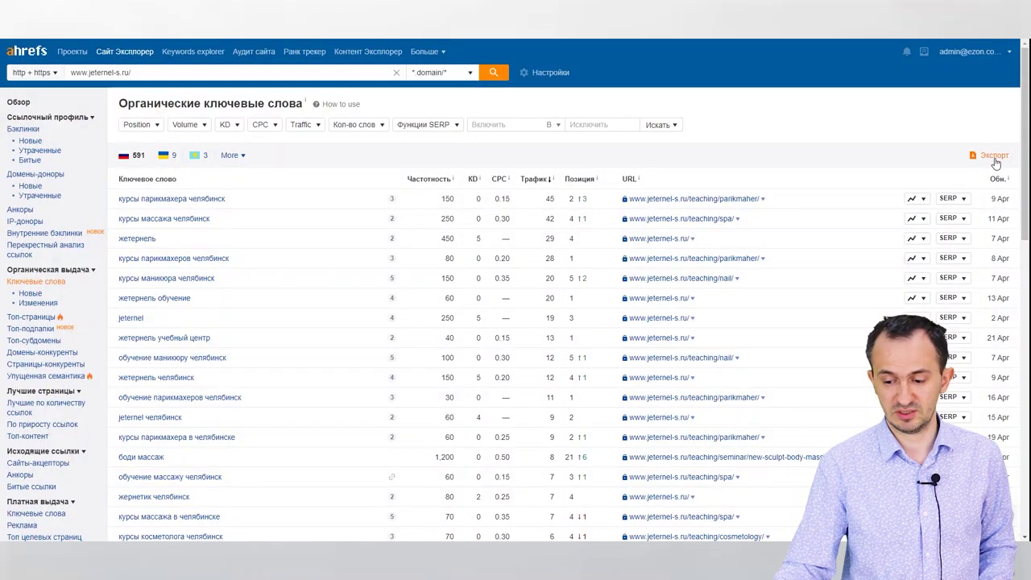
click(994, 154)
click(514, 265)
click(437, 368)
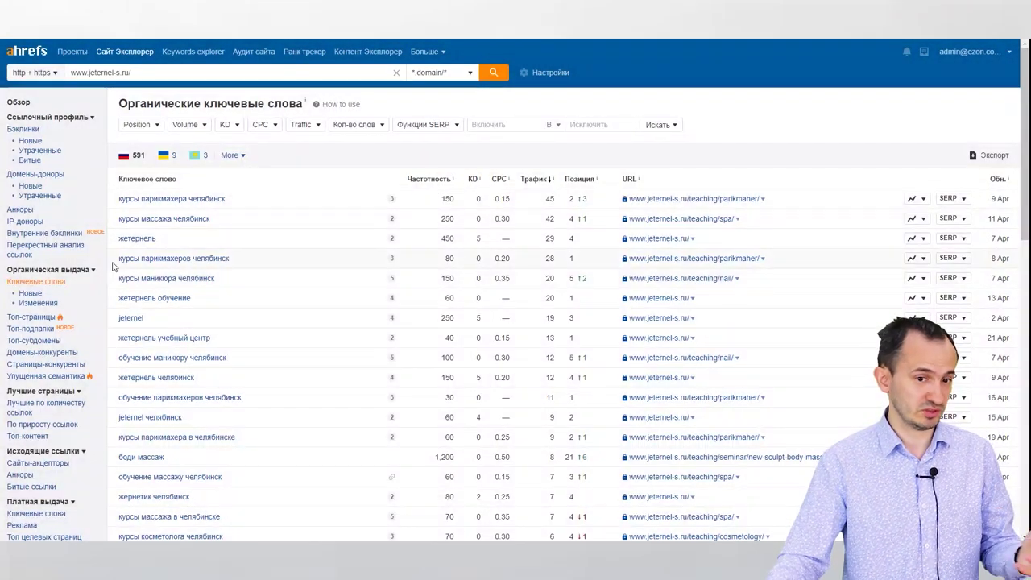
click(40, 105)
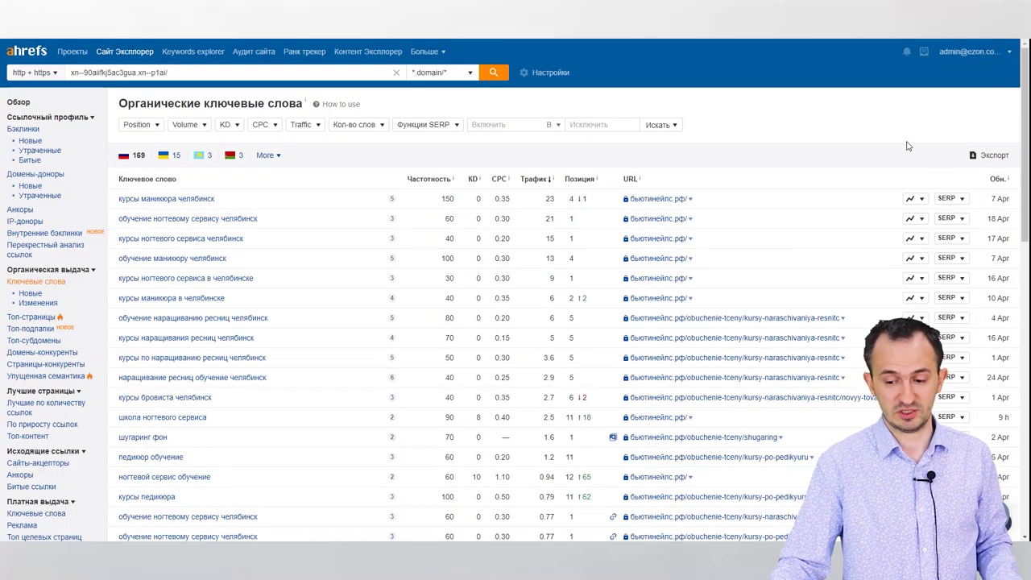
click(994, 155)
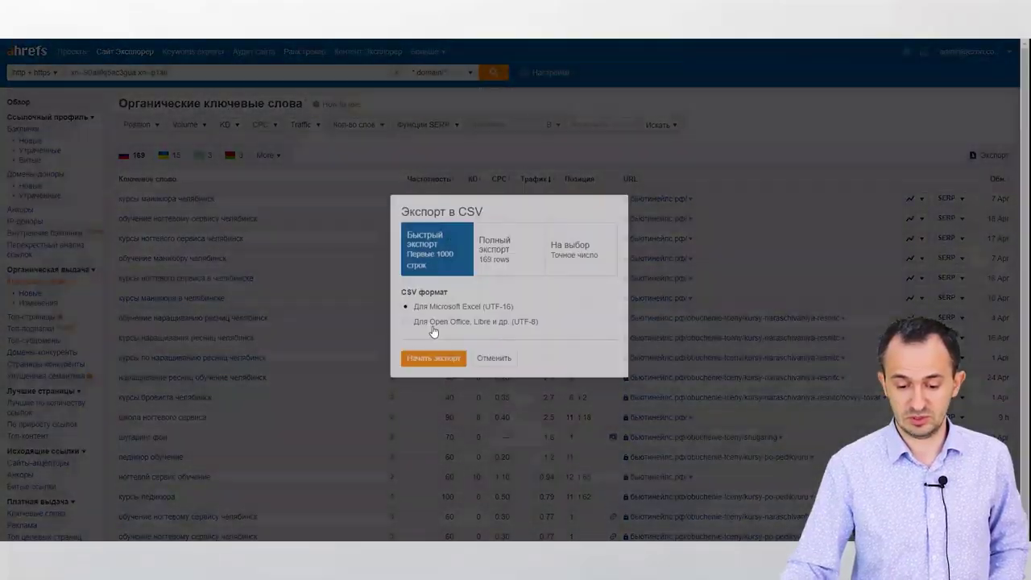
click(433, 369)
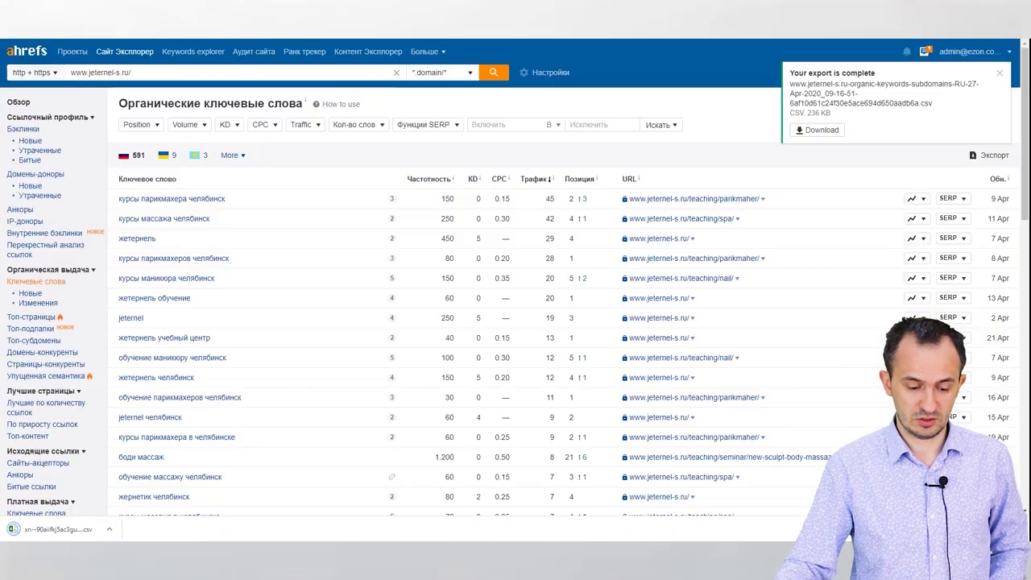
click(815, 133)
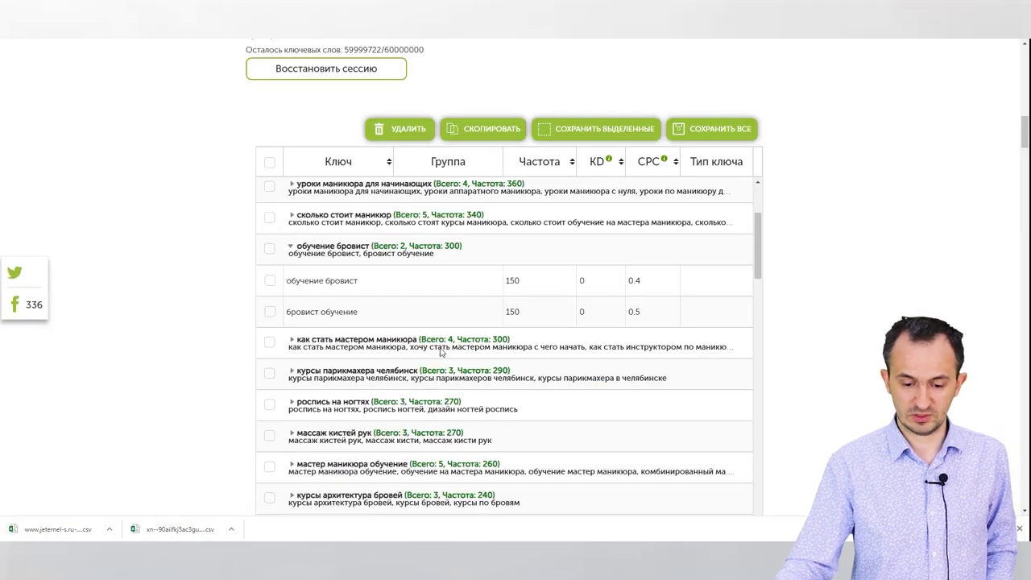
- Upload the jeternel-s.ru, xn--90aiifkj5ac3gua.xn--p1ai and boliva.ru organic keyword CSV files to the SEOquick clusterizer and run the clustering
scroll(368, 364, up, 15)
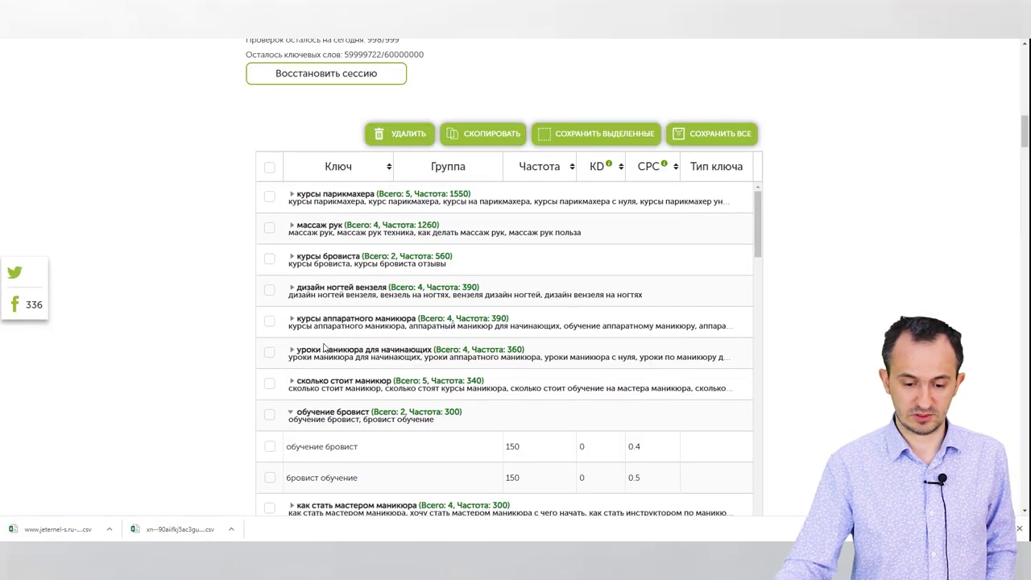
scroll(368, 363, up, 4)
click(287, 283)
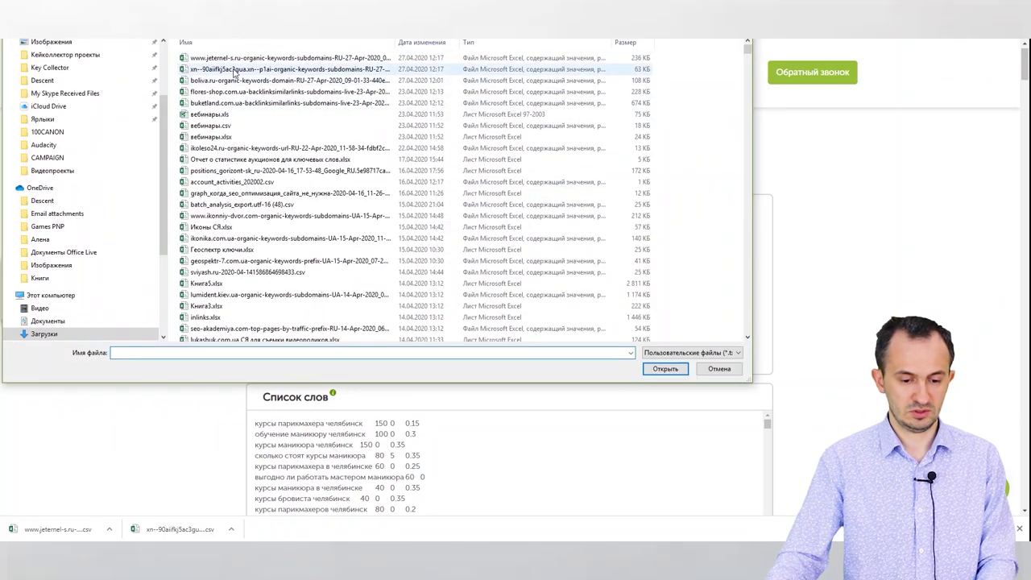
click(238, 57)
shift+click(236, 79)
click(664, 367)
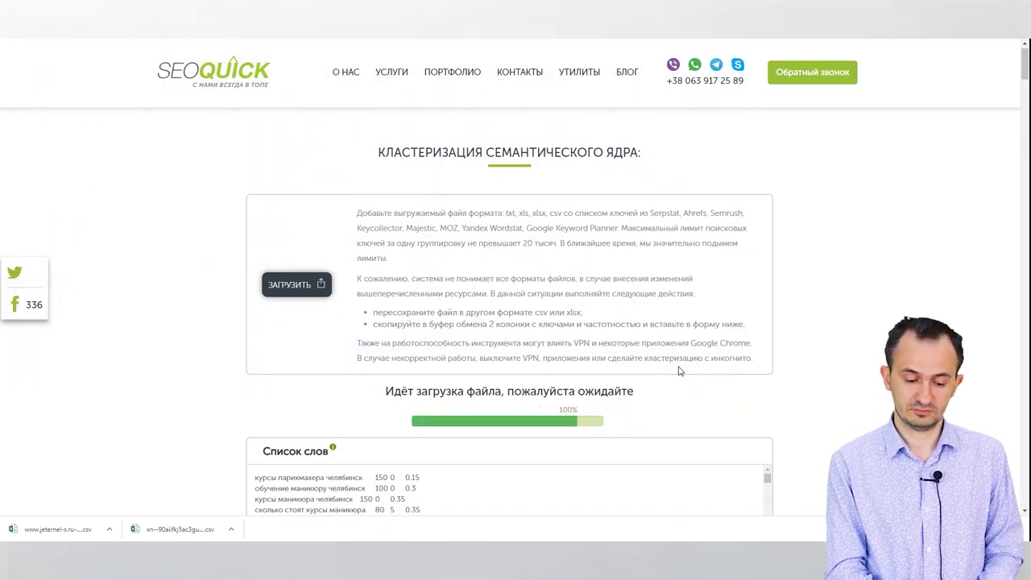
scroll(709, 360, down, 8)
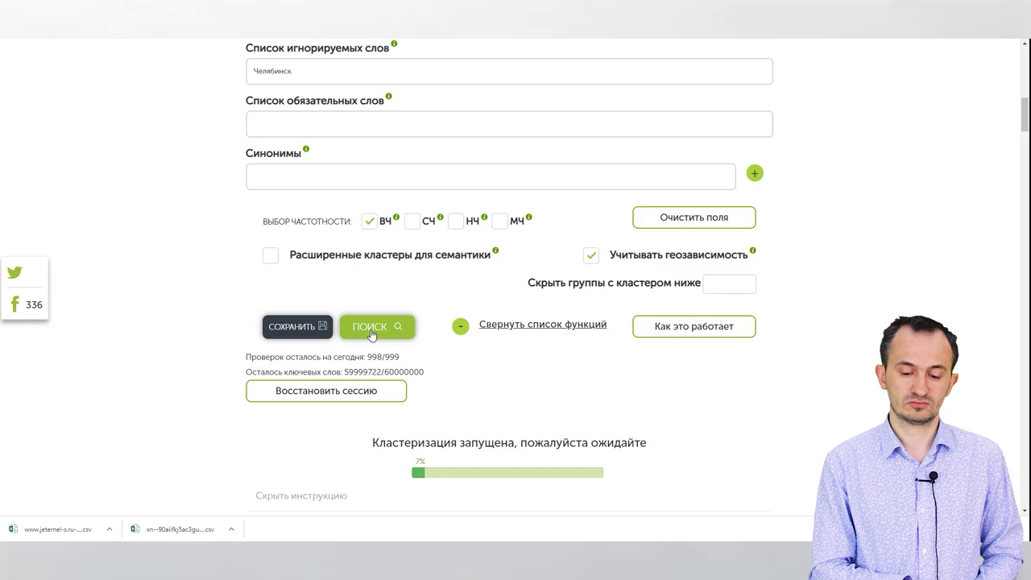
- Expand the дизайн ногтей фотогалерея cluster to check its keywords and delete the whole cluster
scroll(443, 394, down, 6)
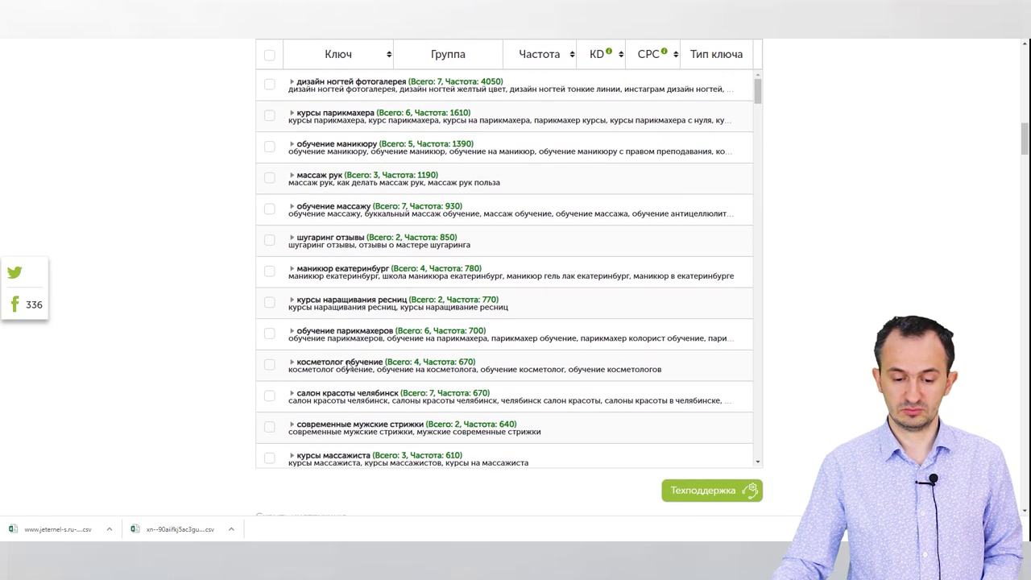
click(330, 91)
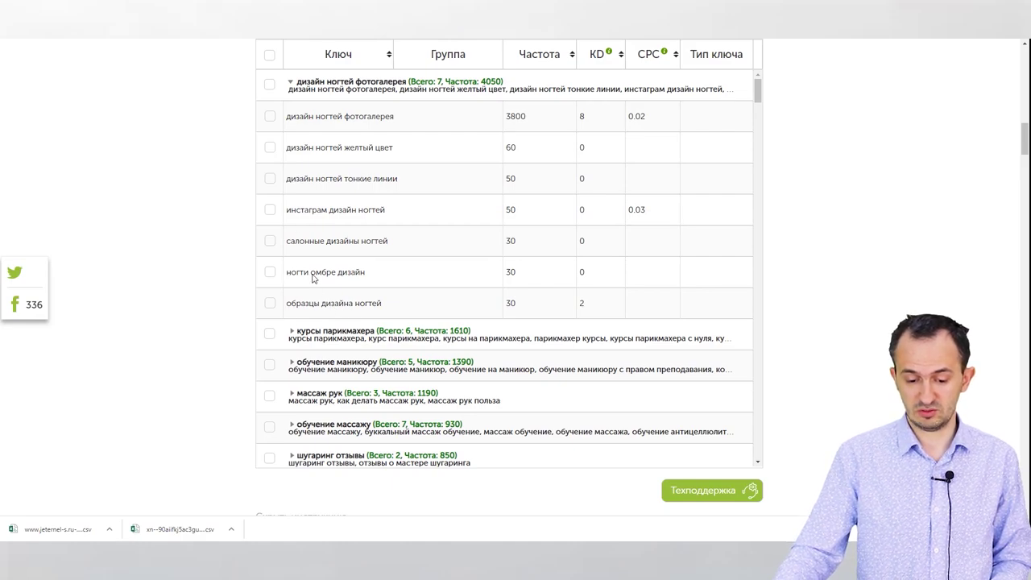
click(269, 86)
scroll(359, 225, up, 3)
click(401, 182)
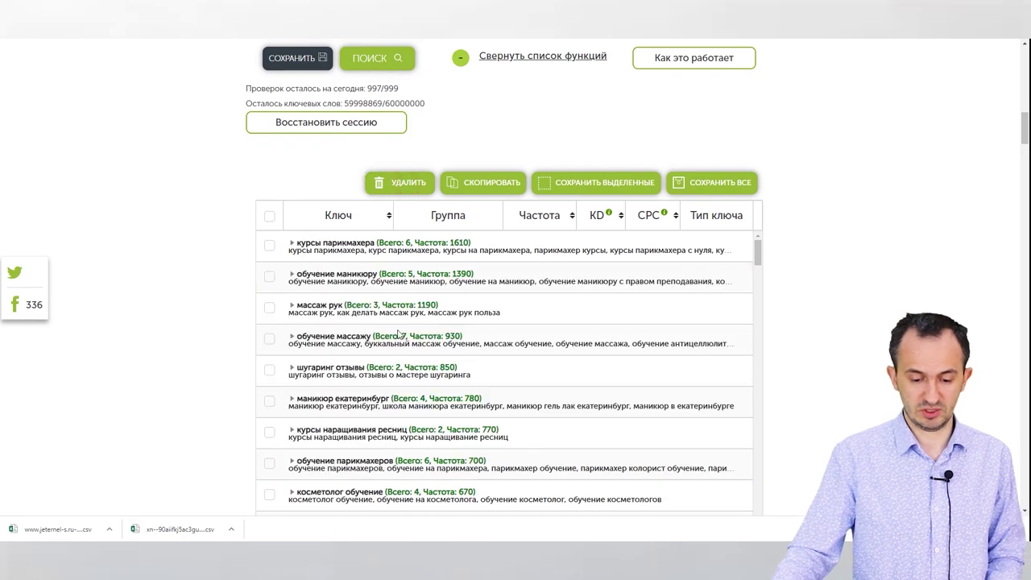
- Check the keywords inside the обучение маникюру, массаж рук, обучение массажу and шугаринг отзывы clusters
click(377, 279)
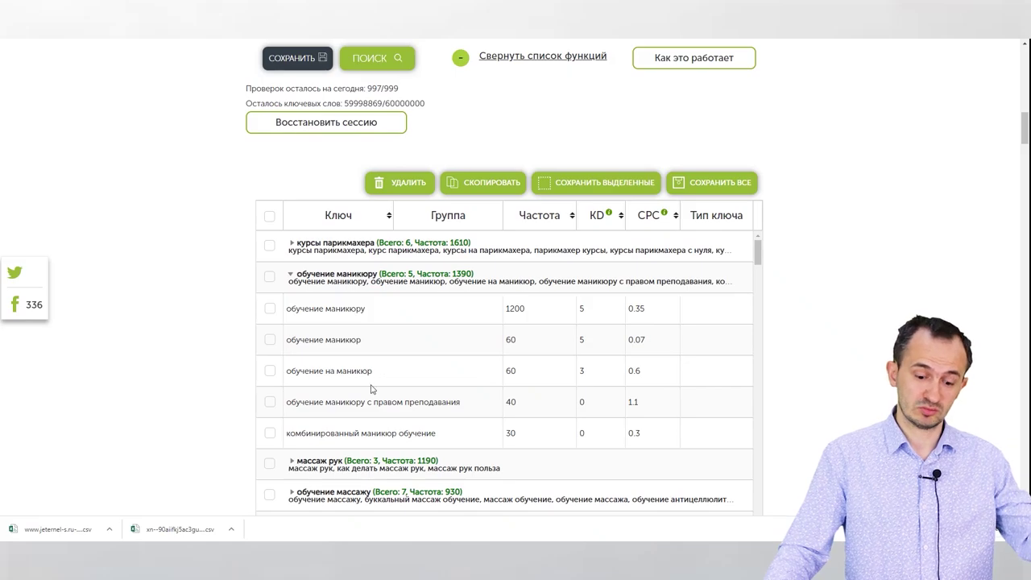
click(375, 461)
scroll(347, 419, down, 2)
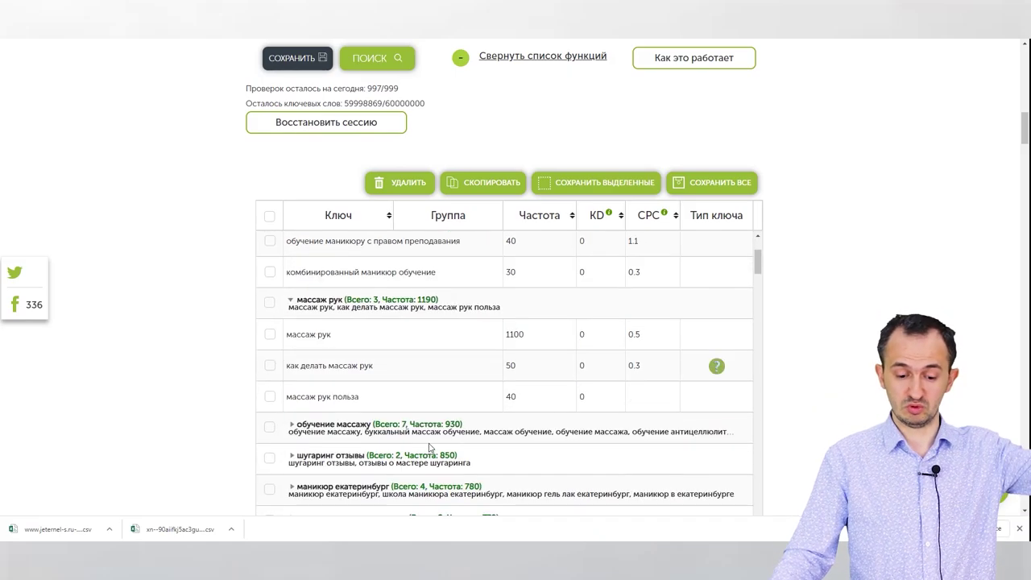
click(355, 425)
scroll(363, 431, down, 3)
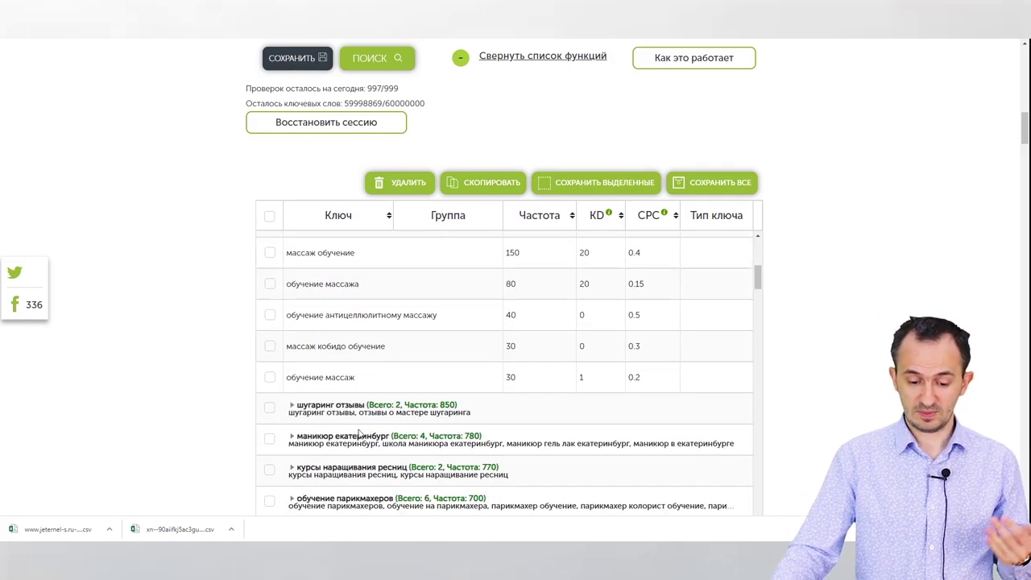
click(361, 408)
scroll(358, 415, down, 3)
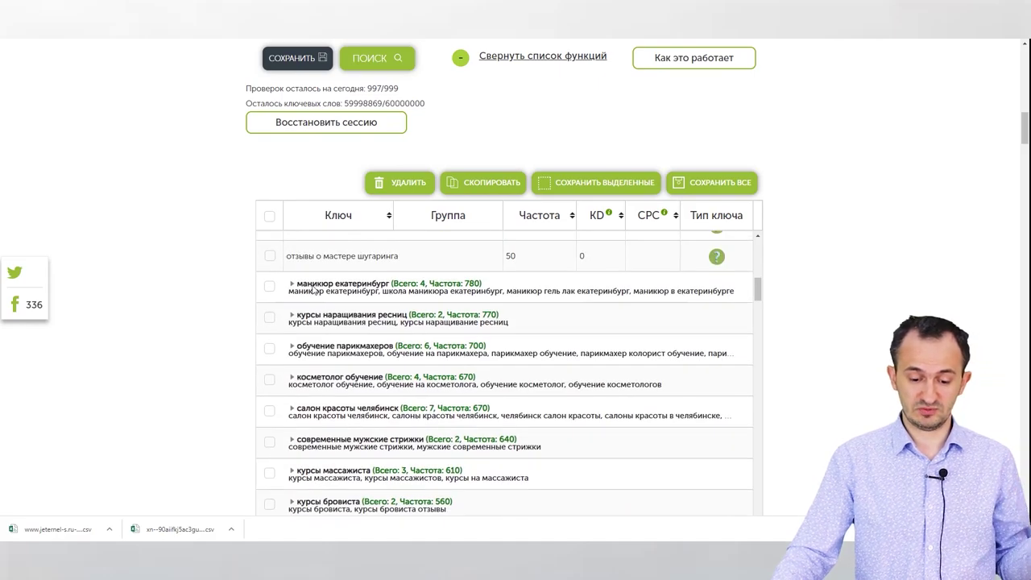
- Examine the keywords of the маникюр екатеринбург, обучение парикмахеров and косметолог обучение clusters
scroll(345, 322, up, 1)
click(353, 346)
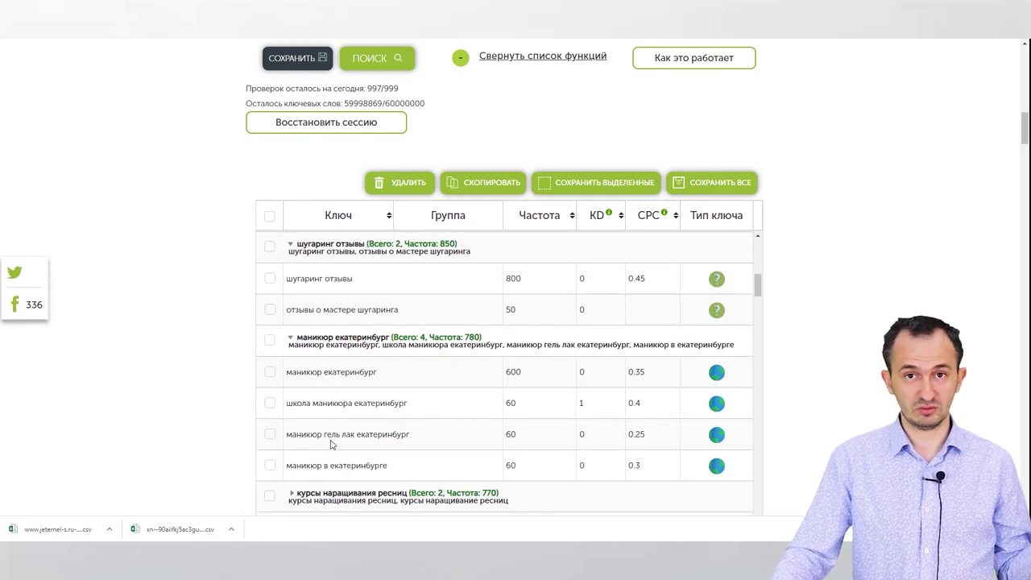
scroll(336, 442, down, 3)
click(351, 310)
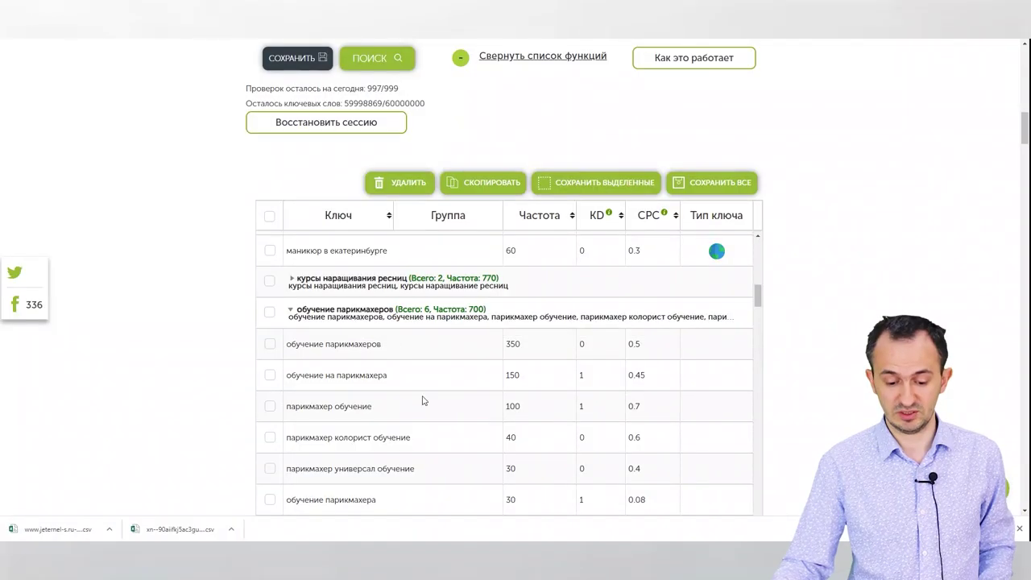
scroll(429, 416, down, 2)
scroll(428, 417, down, 1)
click(402, 427)
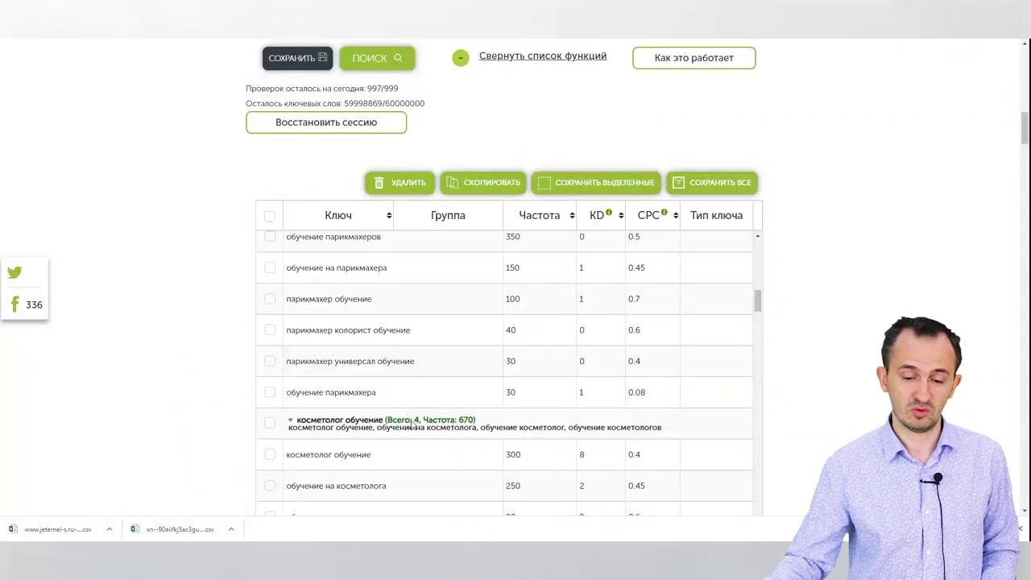
scroll(768, 422, down, 3)
scroll(768, 422, down, 3)
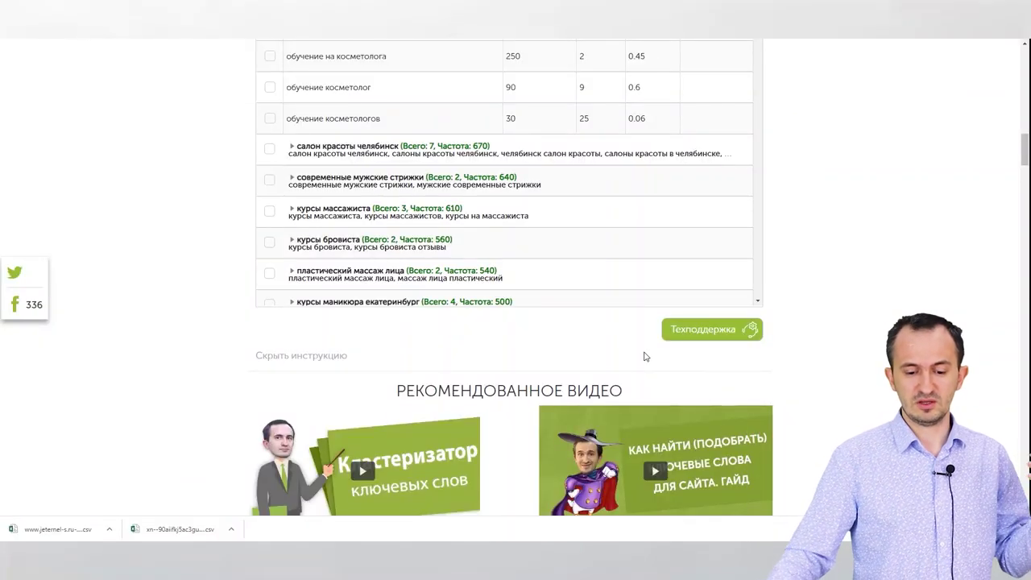
scroll(568, 327, up, 3)
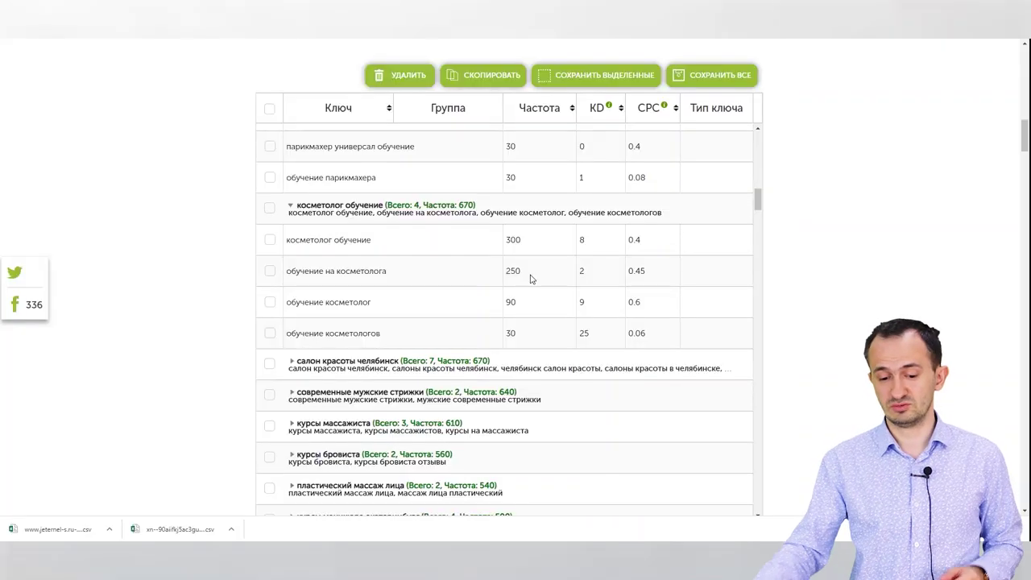
- Examine the как стать мастером маникюра, обучение массажу москва, курсы парикмахеров екатеринбург and сколько стоят курсы маникюра clusters and return to the first cluster
scroll(531, 279, down, 10)
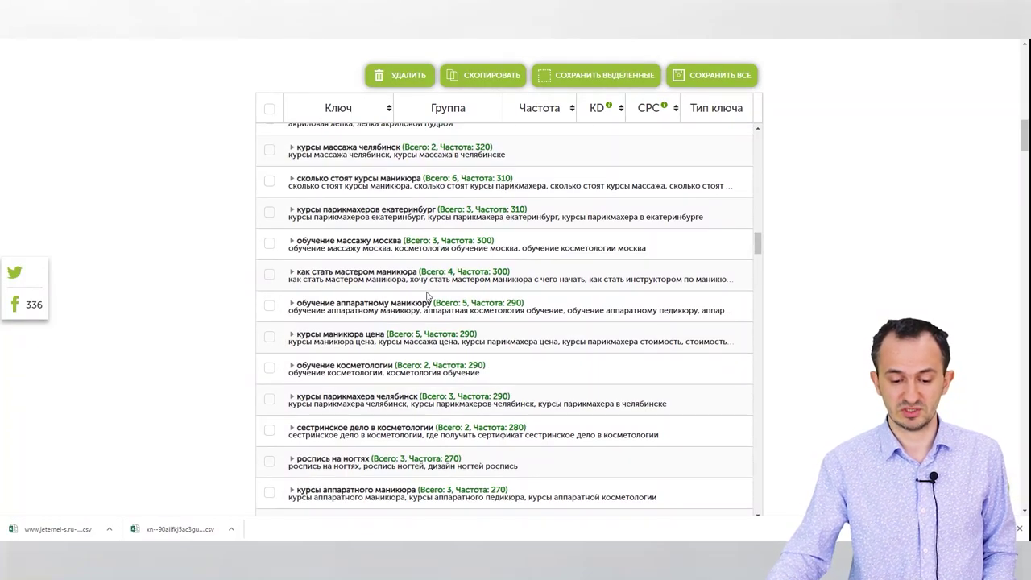
click(427, 273)
click(463, 240)
click(467, 210)
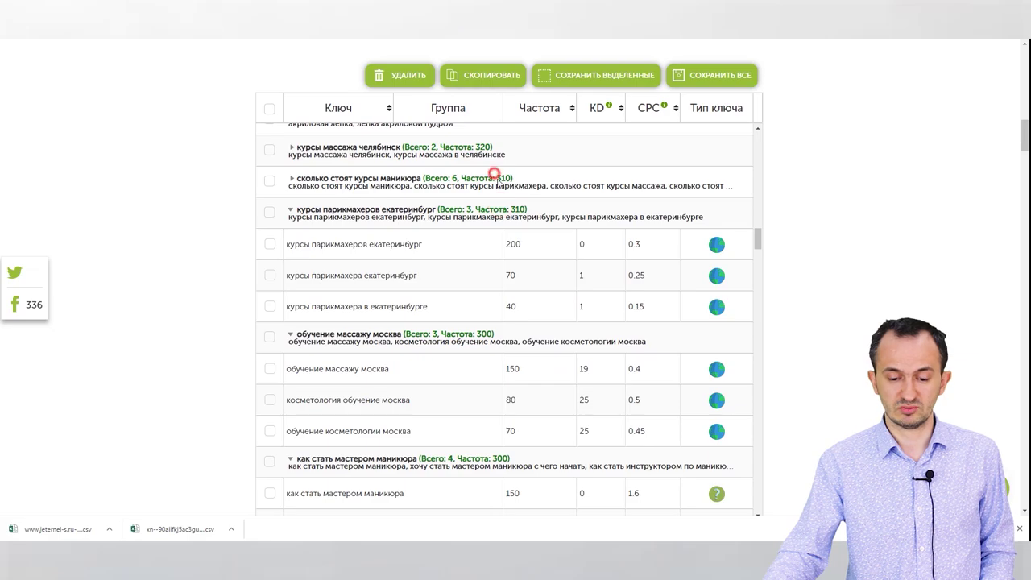
click(495, 179)
scroll(493, 361, up, 4)
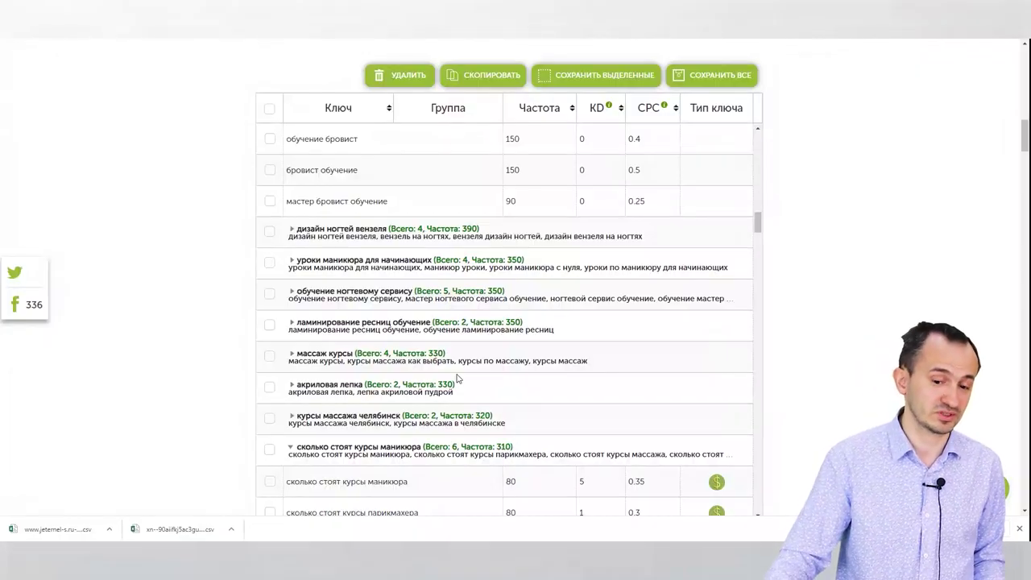
scroll(457, 378, up, 1)
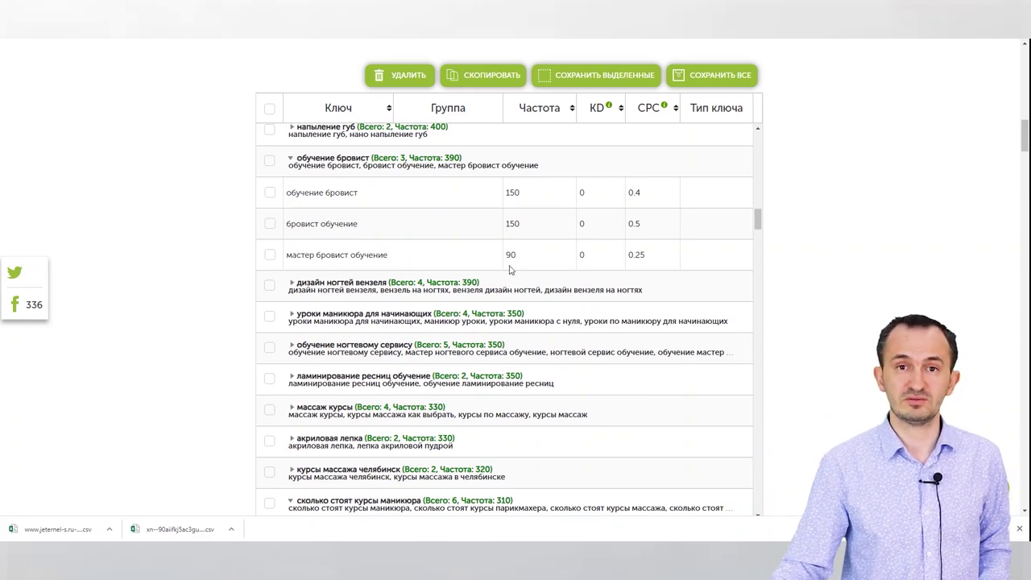
scroll(479, 291, up, 15)
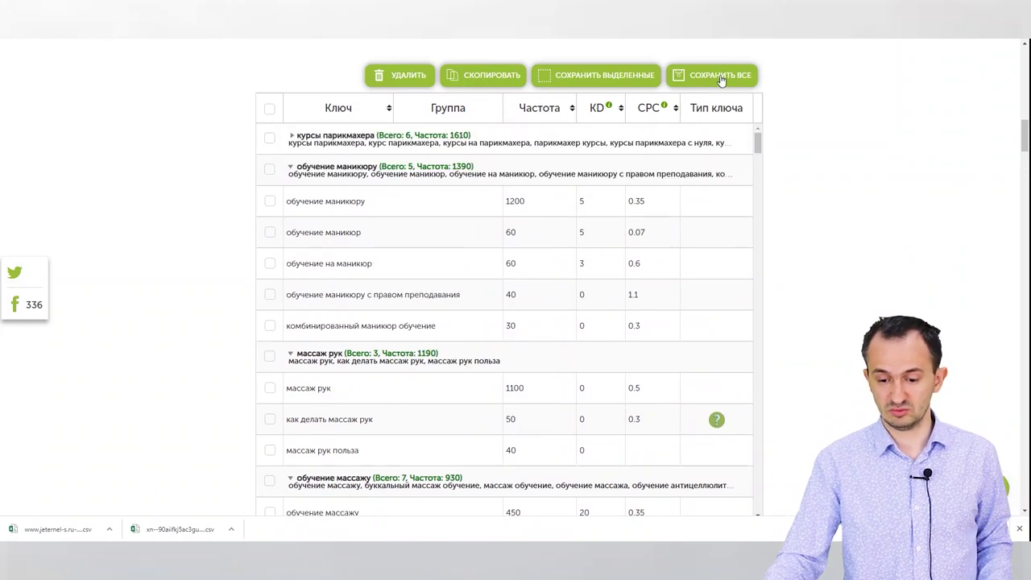
- Save the clustered keywords as an XLSX file and select all clusters in the table
click(606, 77)
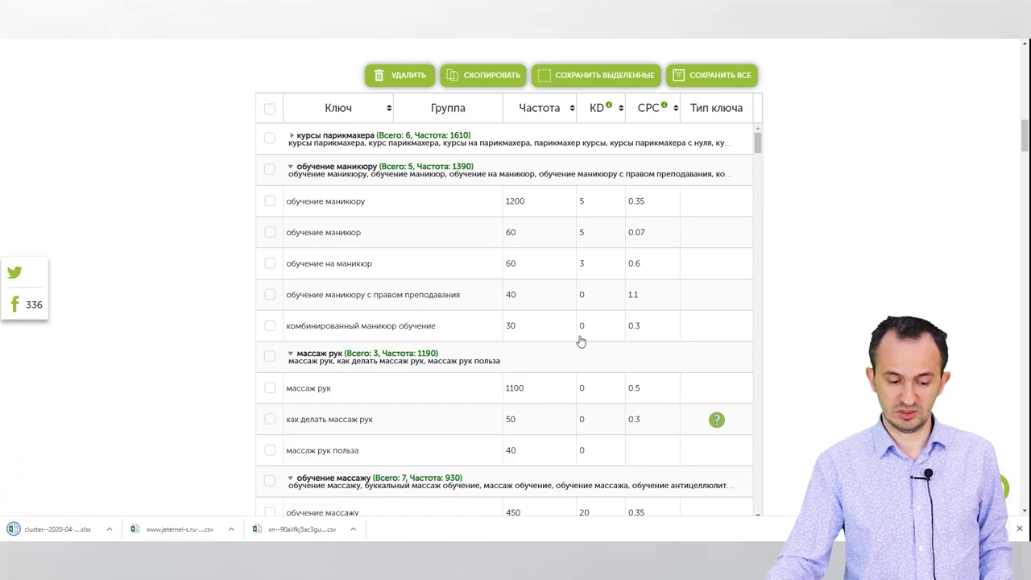
click(269, 107)
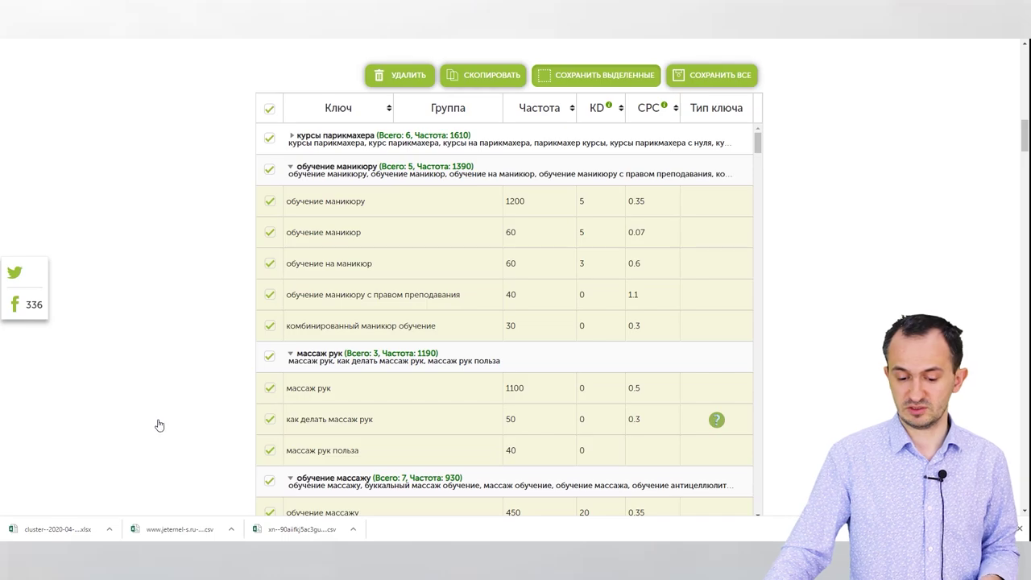
scroll(160, 425, down, 8)
scroll(223, 432, up, 5)
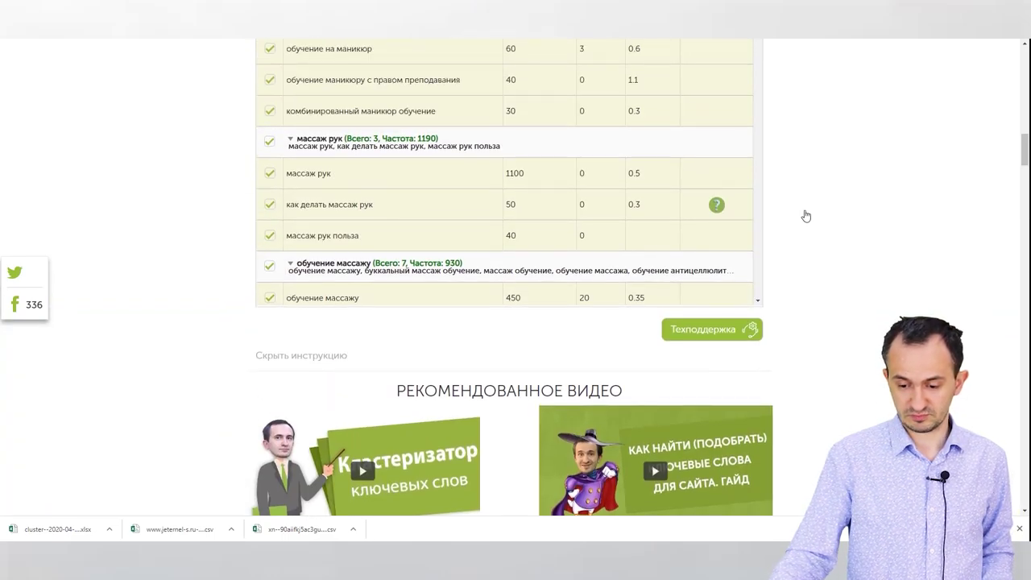
- Check the cluster list down to the Не сгруппировано group and save all clusters as an XLSX file
scroll(806, 216, up, 3)
drag(759, 142, 757, 474)
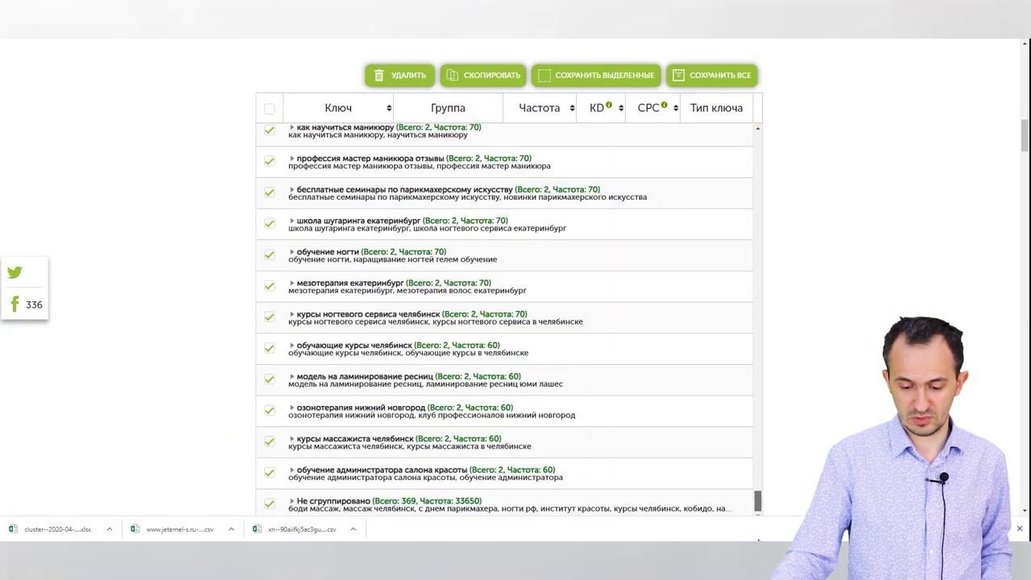
scroll(812, 411, down, 3)
scroll(808, 412, up, 2)
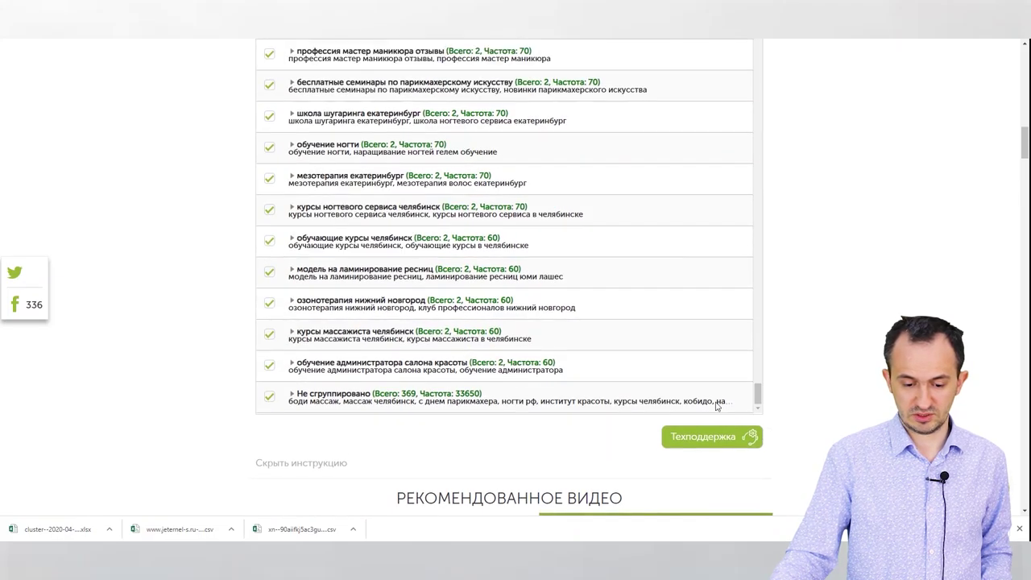
scroll(142, 425, up, 6)
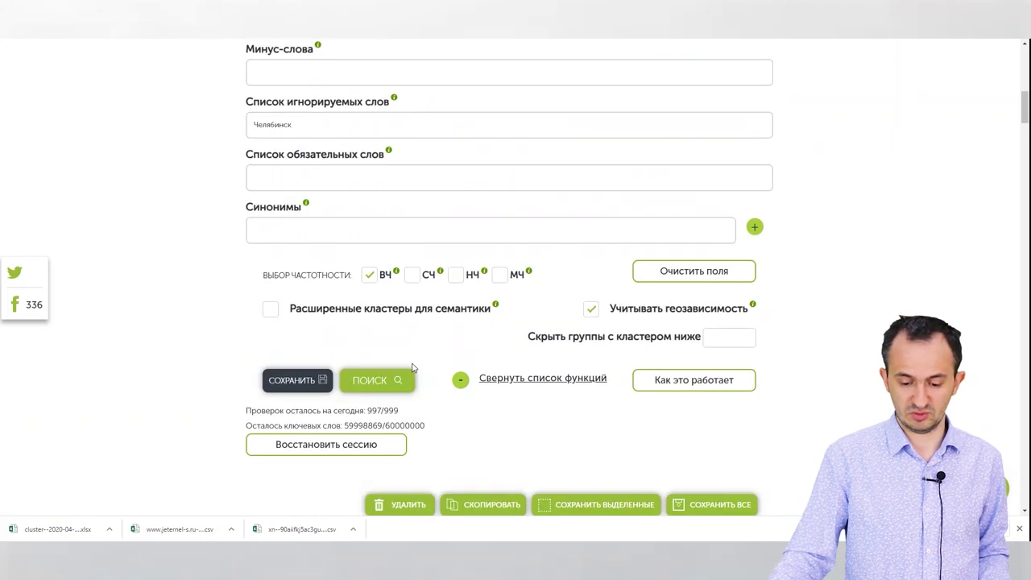
scroll(498, 430, down, 4)
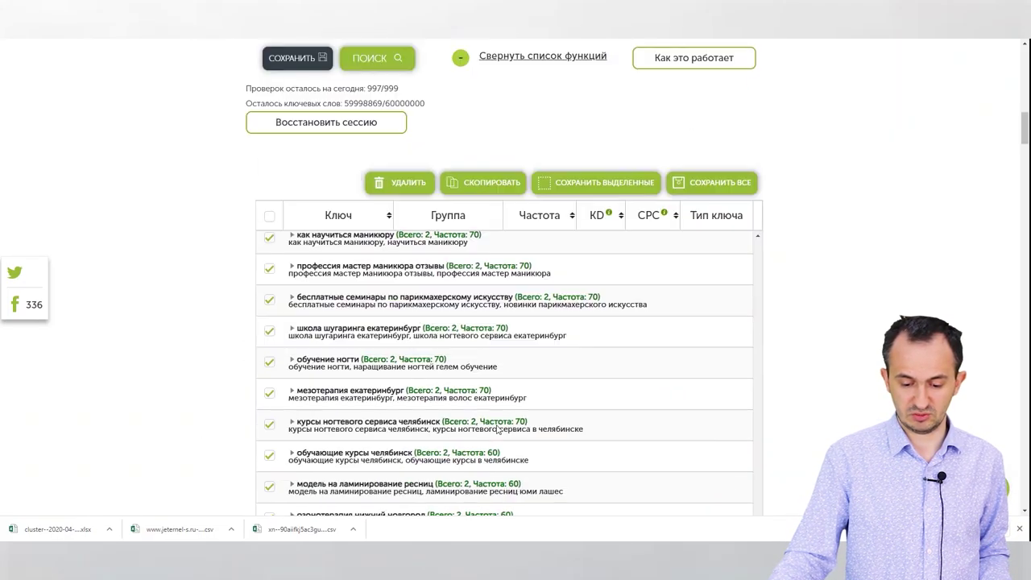
click(699, 184)
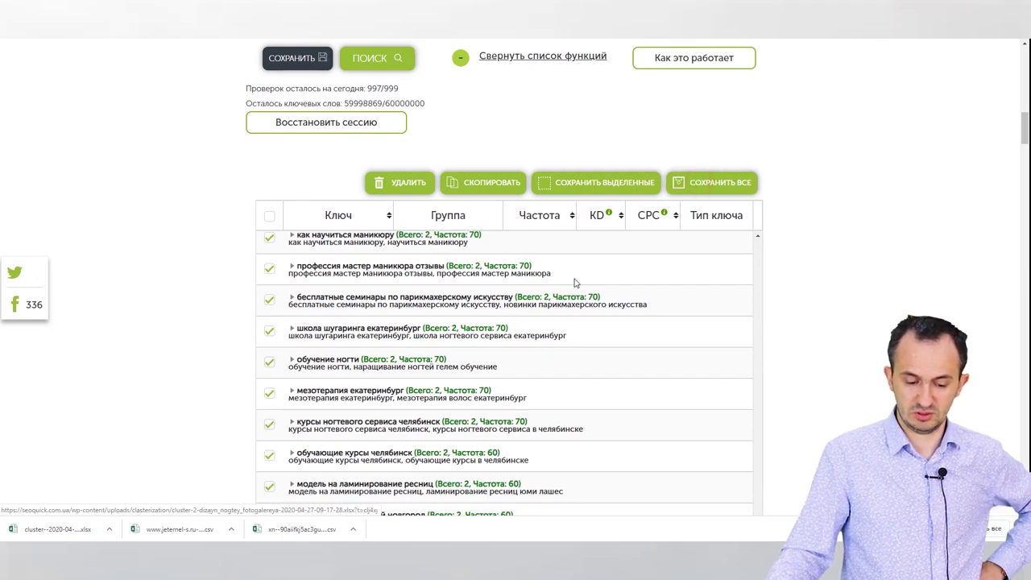
- Open the downloaded cluster workbook in Excel, enable editing and autofit the widths of columns A to H
click(79, 522)
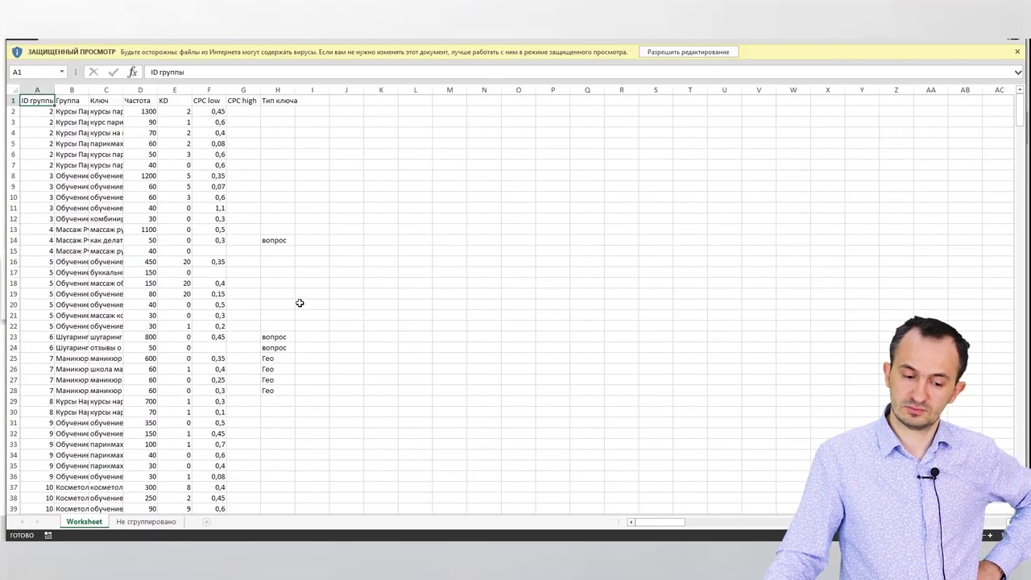
click(695, 51)
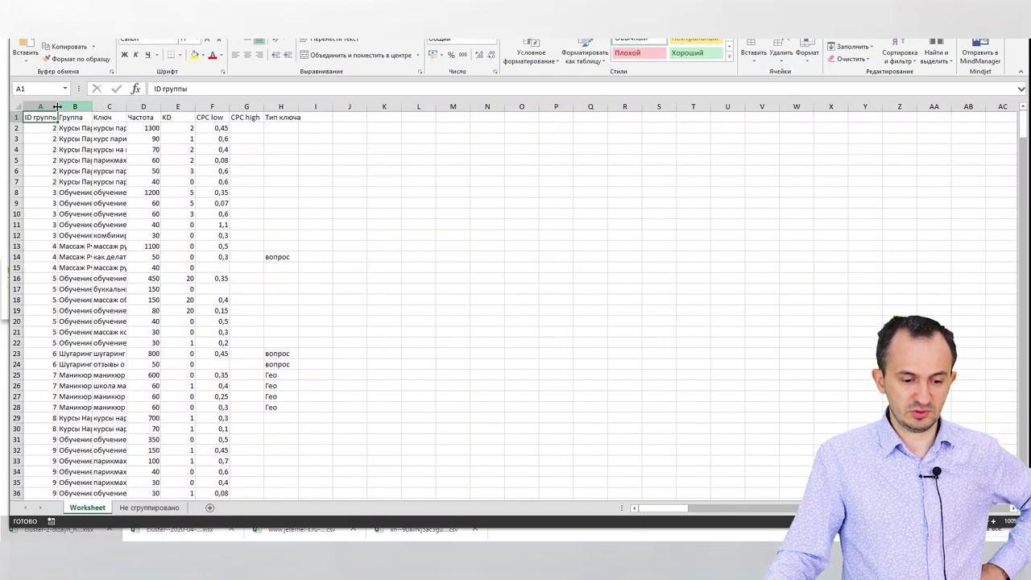
drag(43, 107, 281, 107)
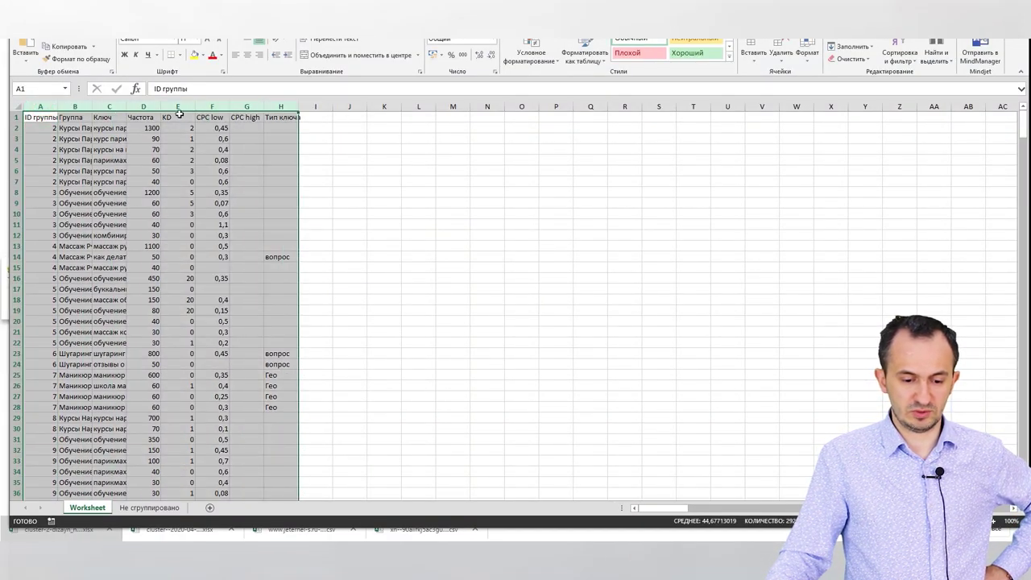
double_click(160, 106)
click(453, 152)
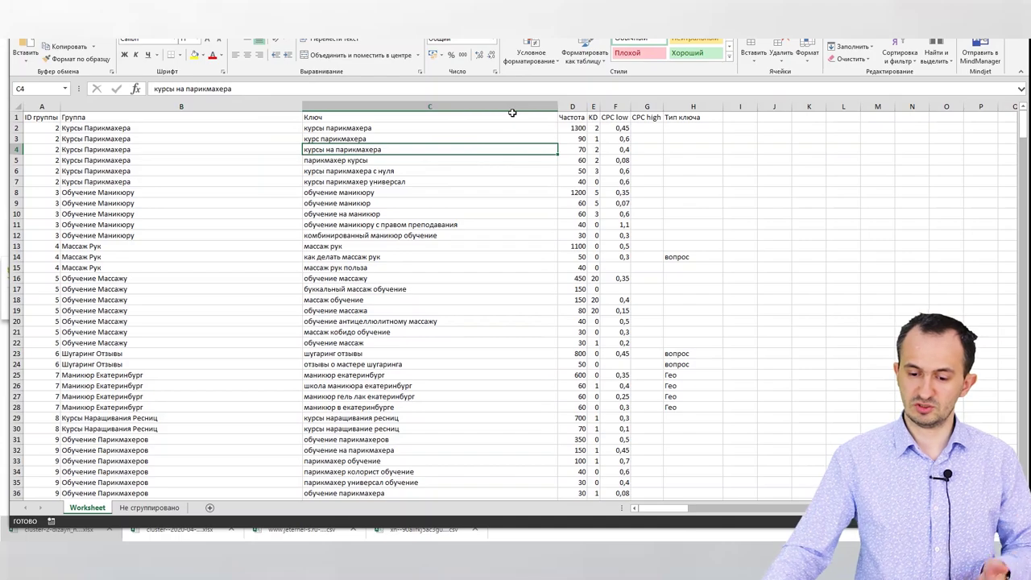
- Examine the KD, CPC low, CPC high and Тип ключа columns and the first group names in the Группа column
click(595, 106)
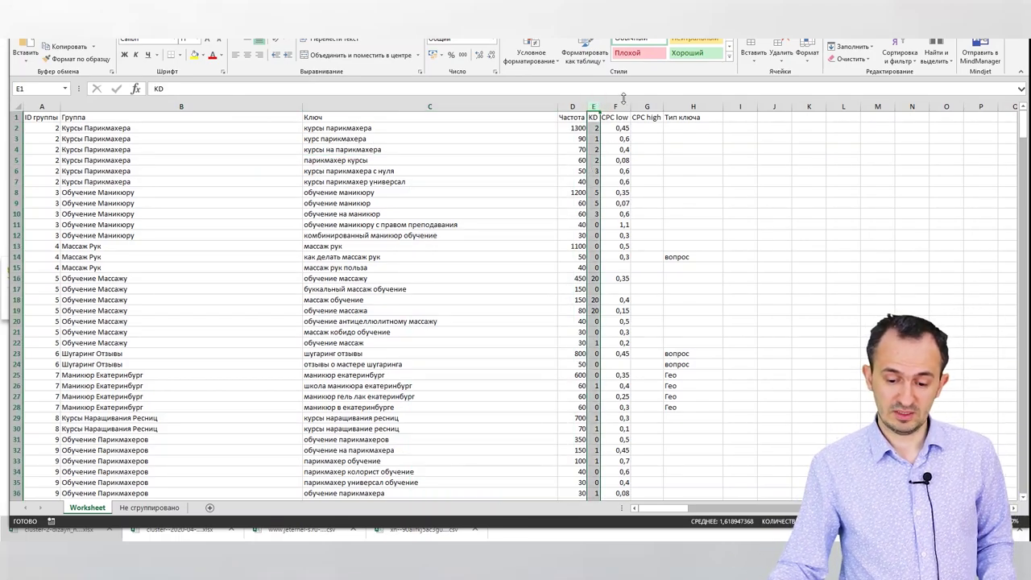
click(621, 106)
drag(647, 107, 697, 110)
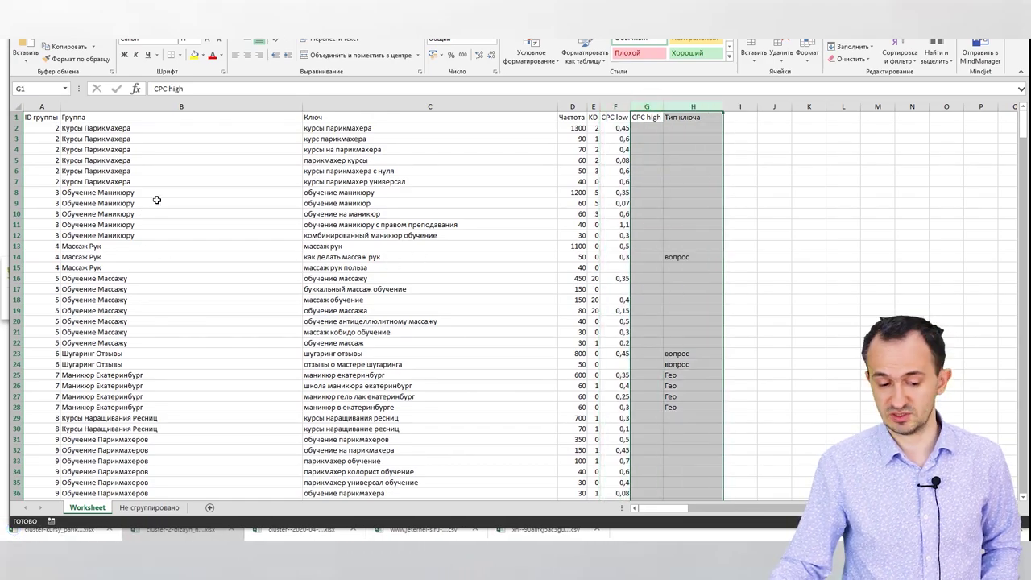
drag(186, 125, 216, 252)
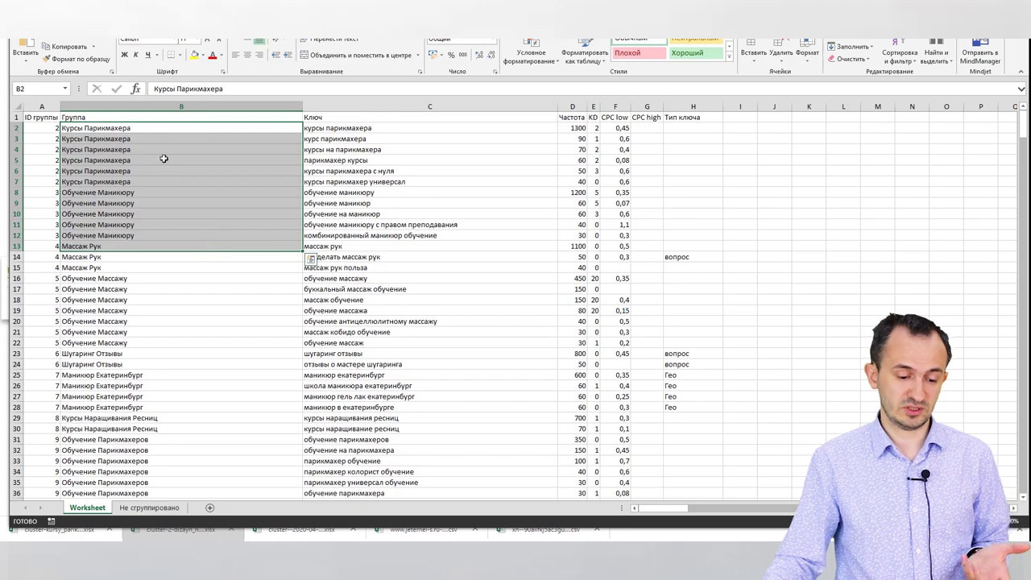
- Turn on filtering for the header row of the whole Worksheet sheet
click(15, 110)
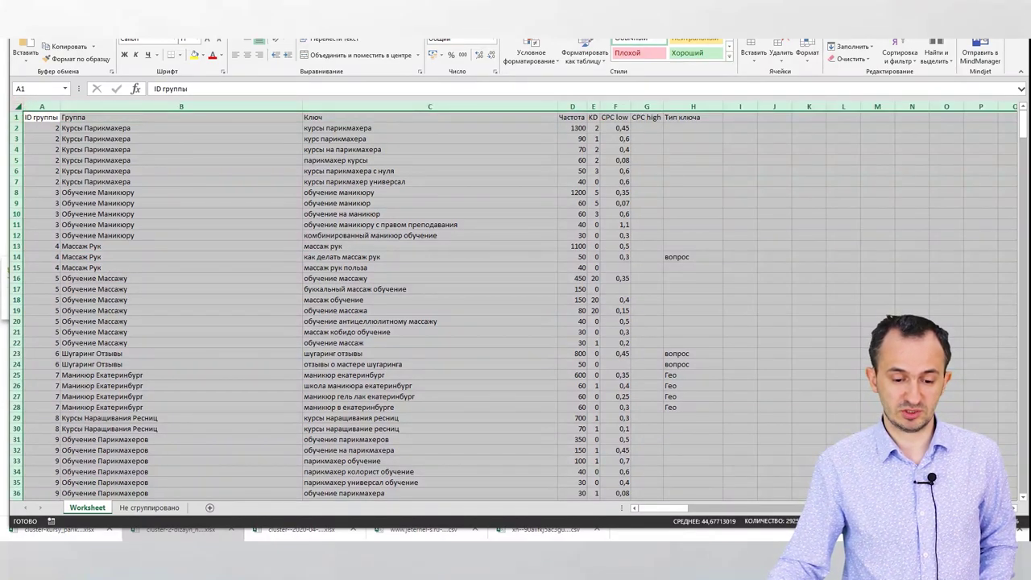
click(261, 24)
click(358, 50)
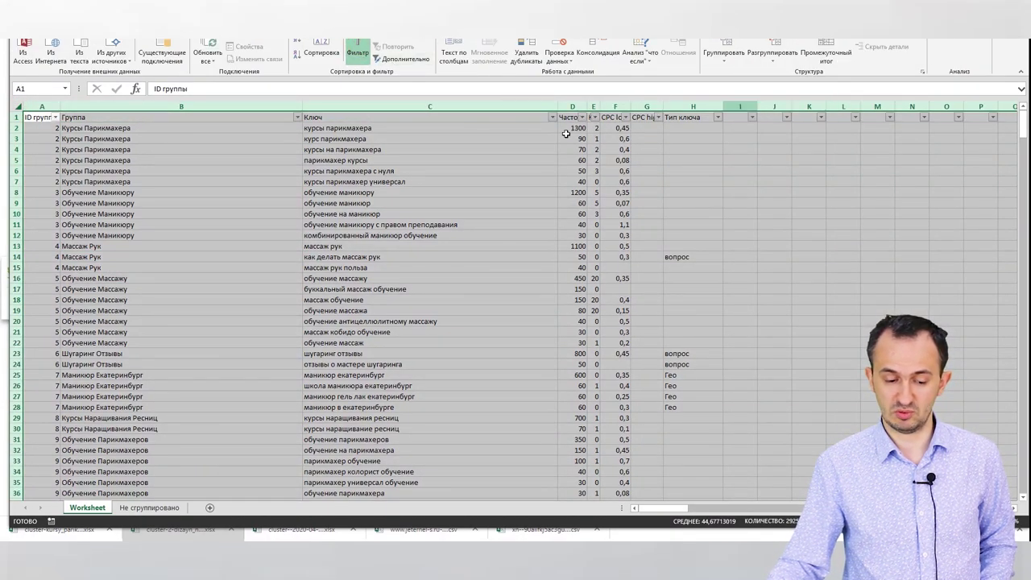
- Add subtotals to the A:H keyword table at each change in Группа, summing only Частота, with totals placed above the data
drag(40, 122, 665, 224)
key(ctrl+shift+Down)
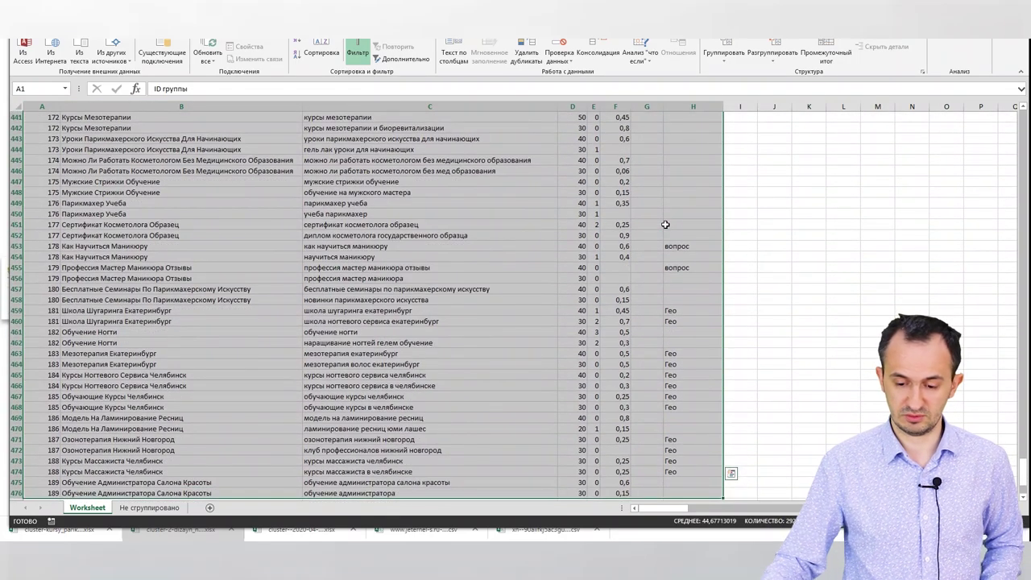
scroll(760, 234, down, 5)
scroll(760, 234, up, 5)
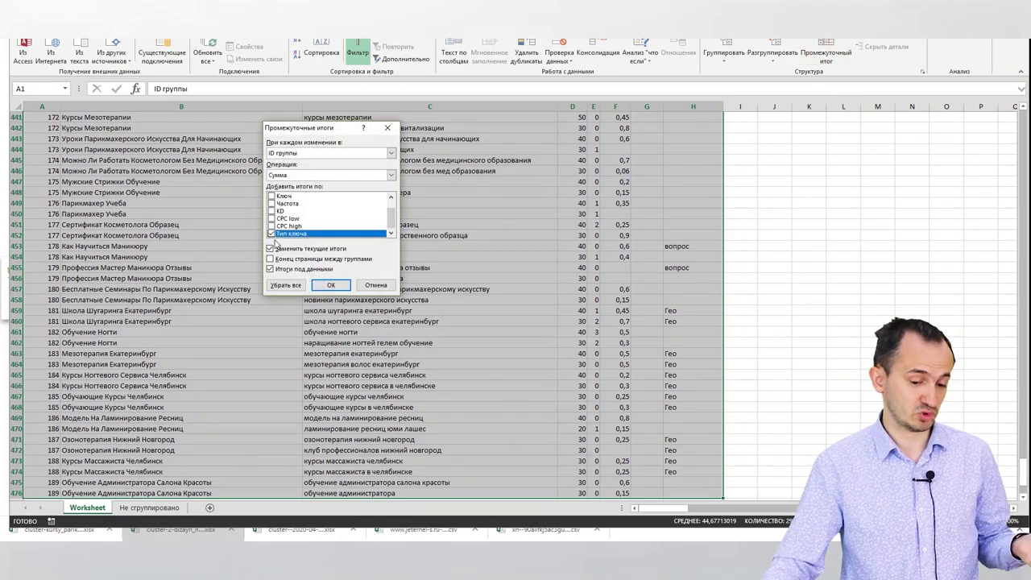
click(270, 269)
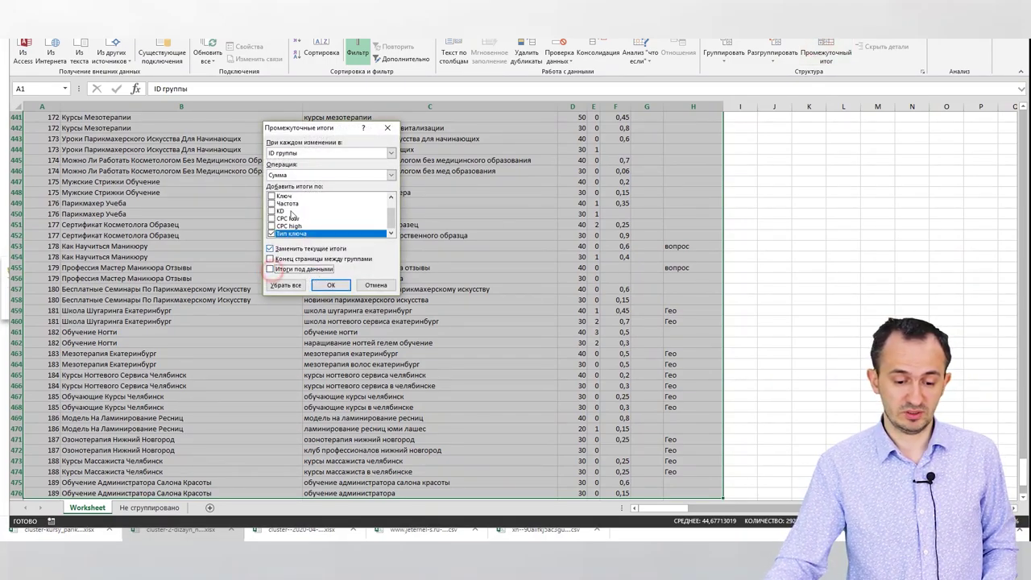
click(271, 233)
scroll(278, 217, up, 1)
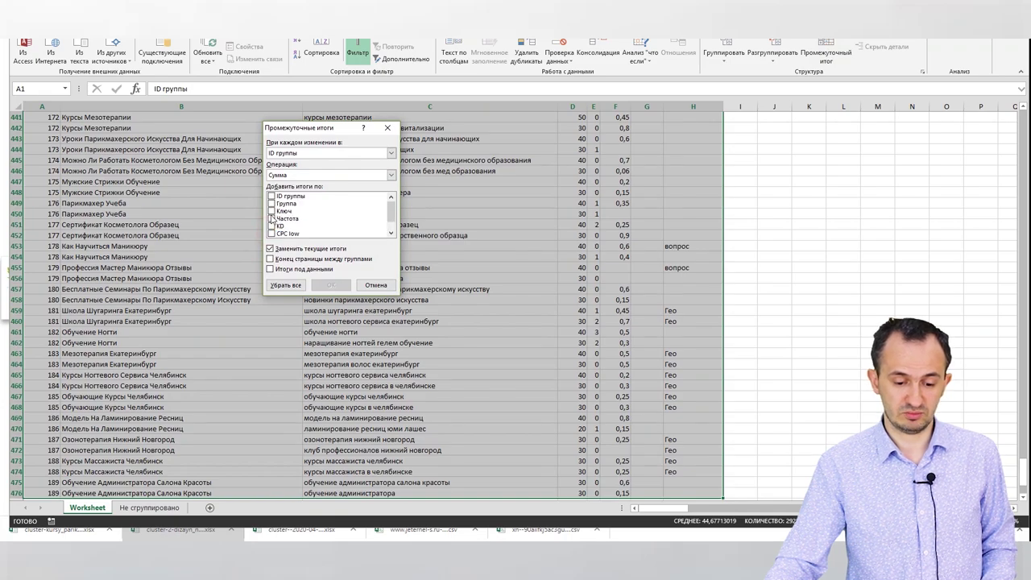
click(272, 218)
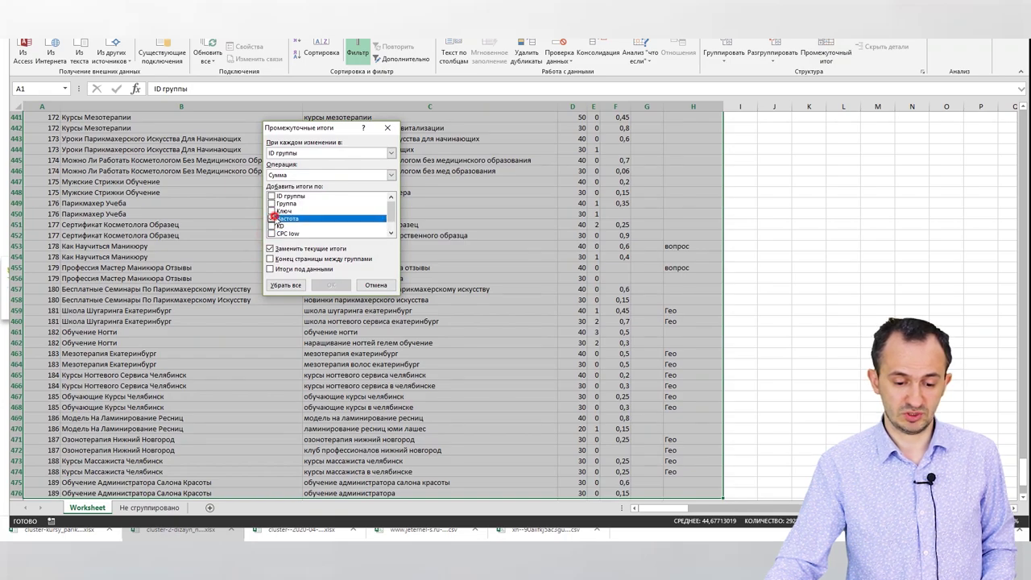
click(318, 153)
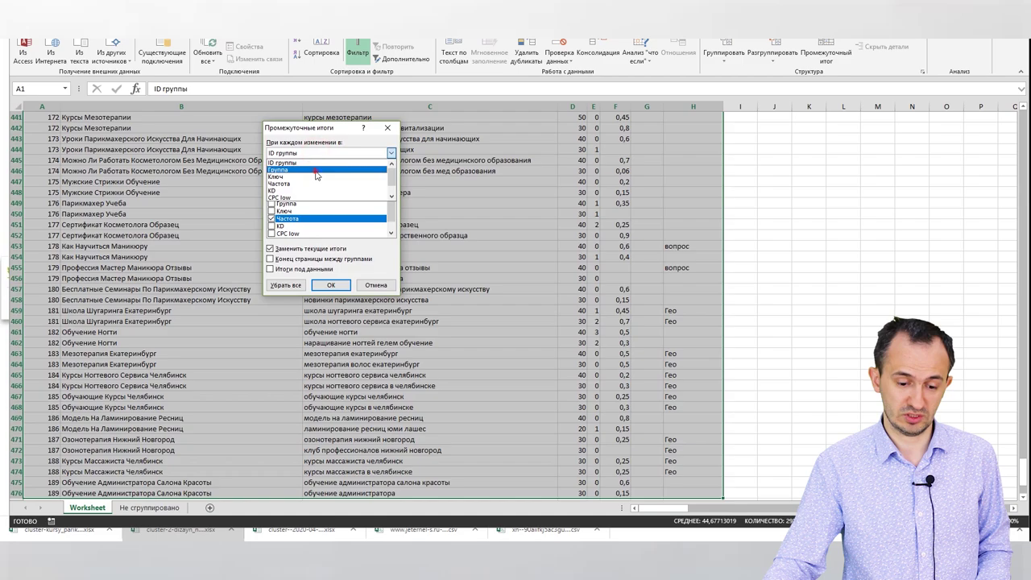
click(298, 168)
click(329, 286)
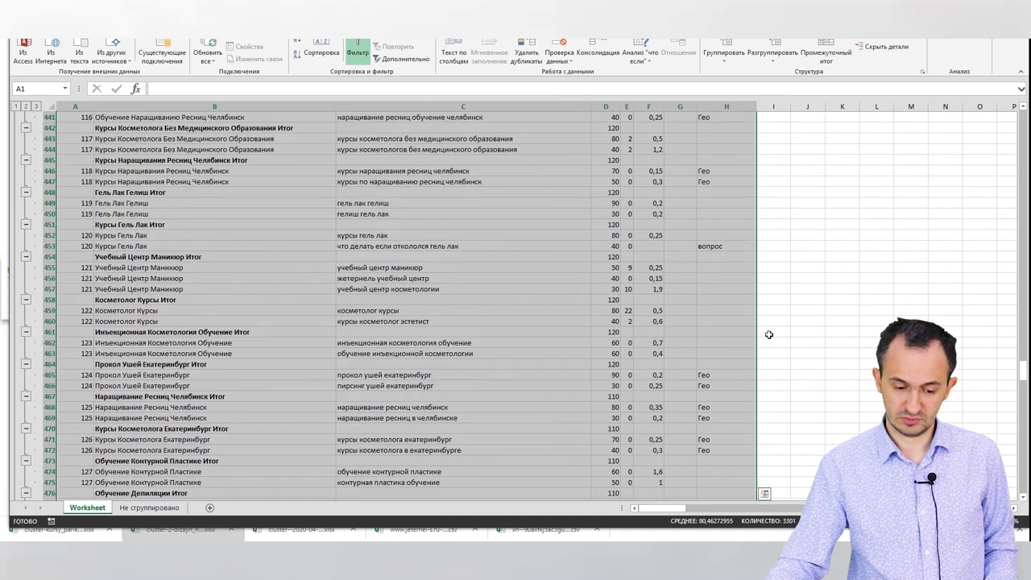
- Delete the Общий итог row beneath the table header
drag(1021, 376, 1022, 119)
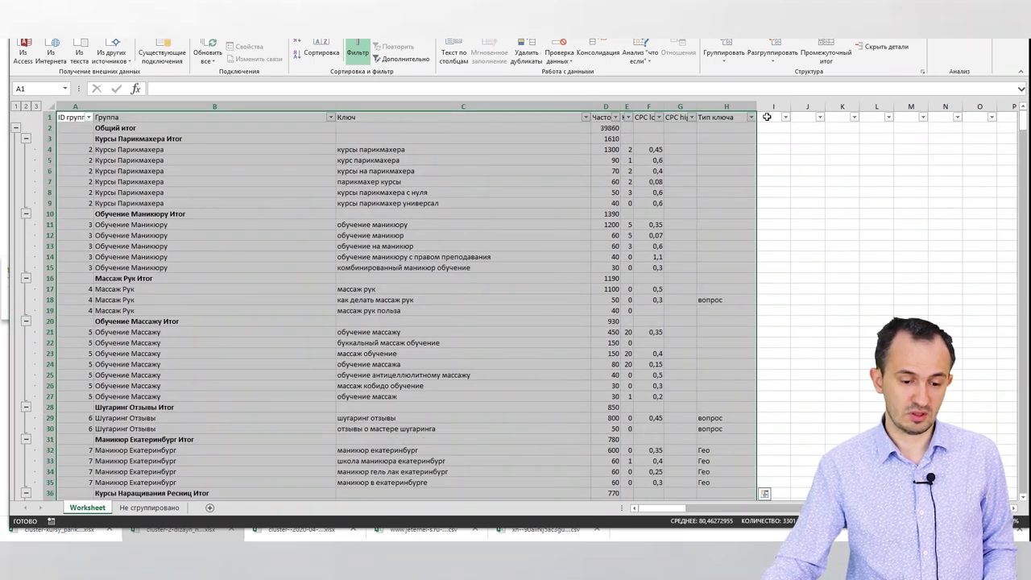
right_click(49, 128)
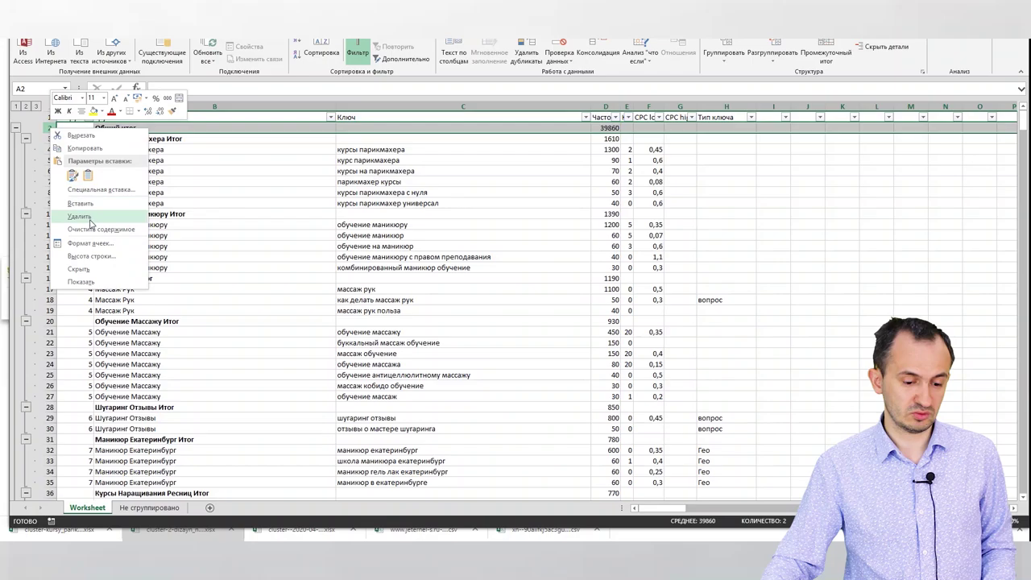
click(91, 219)
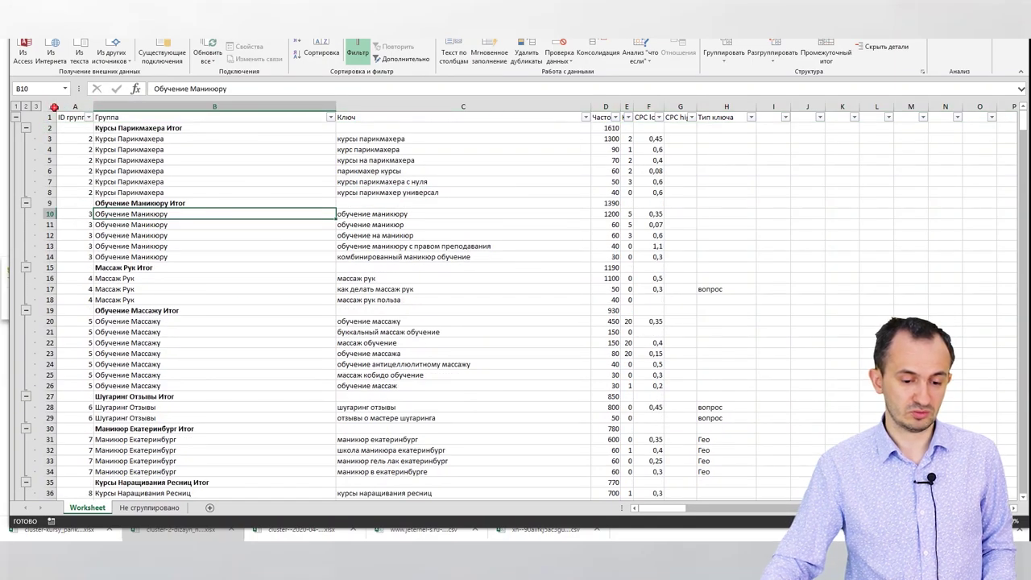
- Filter the Группа column to show only the rows containing "итог"
click(51, 106)
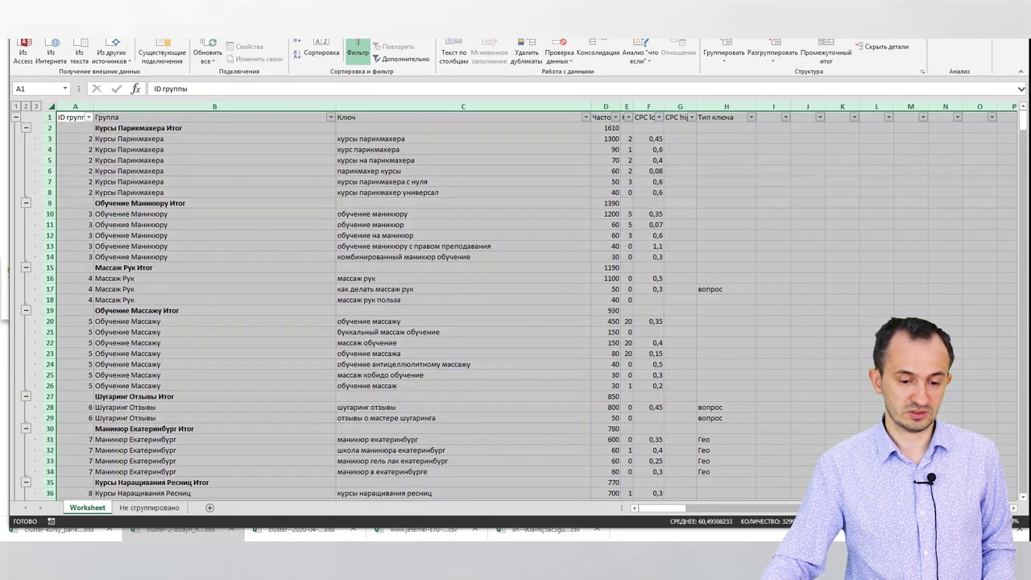
click(332, 117)
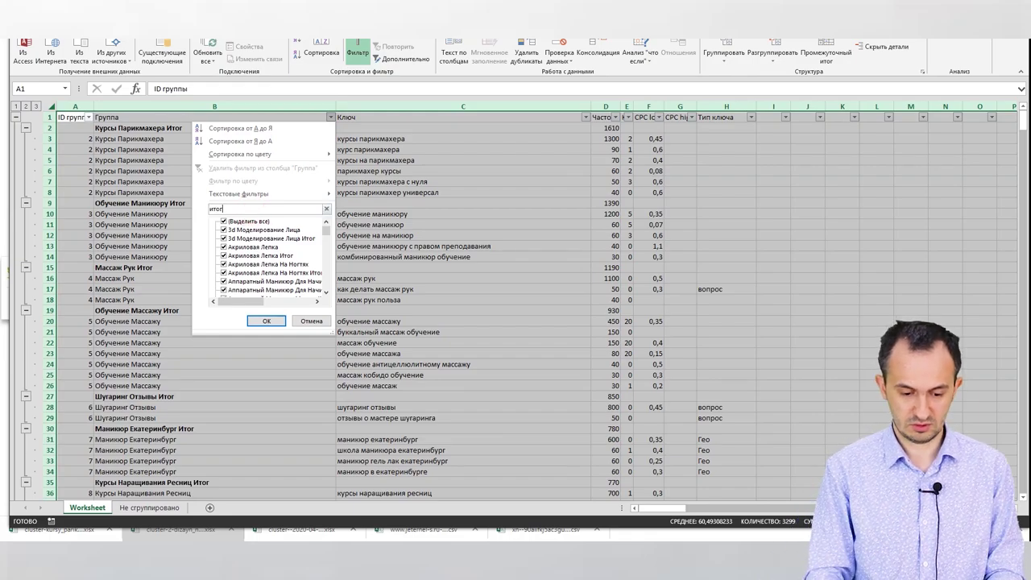
key(Return)
drag(88, 128, 723, 169)
drag(1022, 152, 1023, 475)
drag(747, 479, 809, 482)
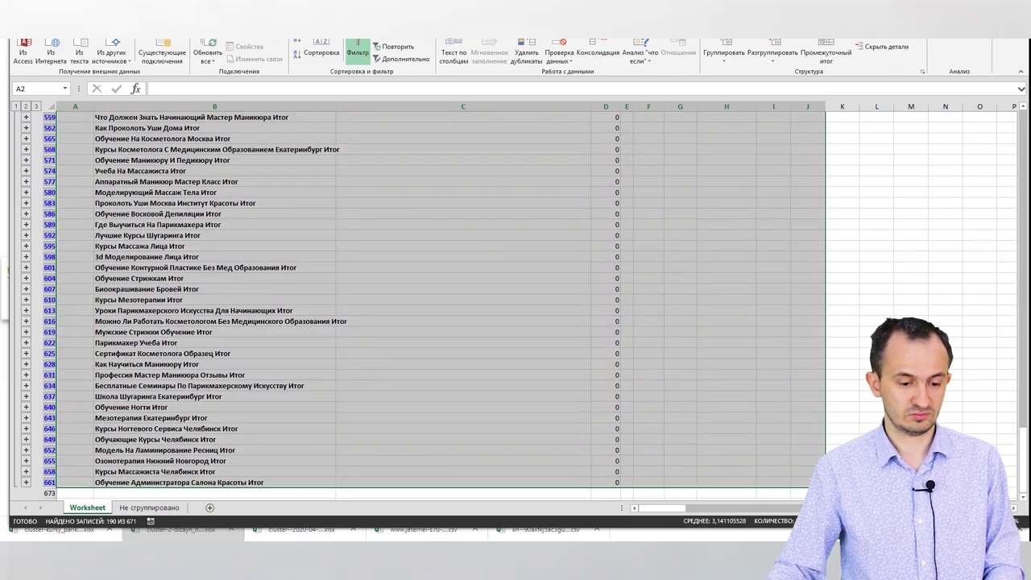
- Fill all the filtered Итог rows, from row 2 through row 661, with yellow
click(53, 31)
click(313, 246)
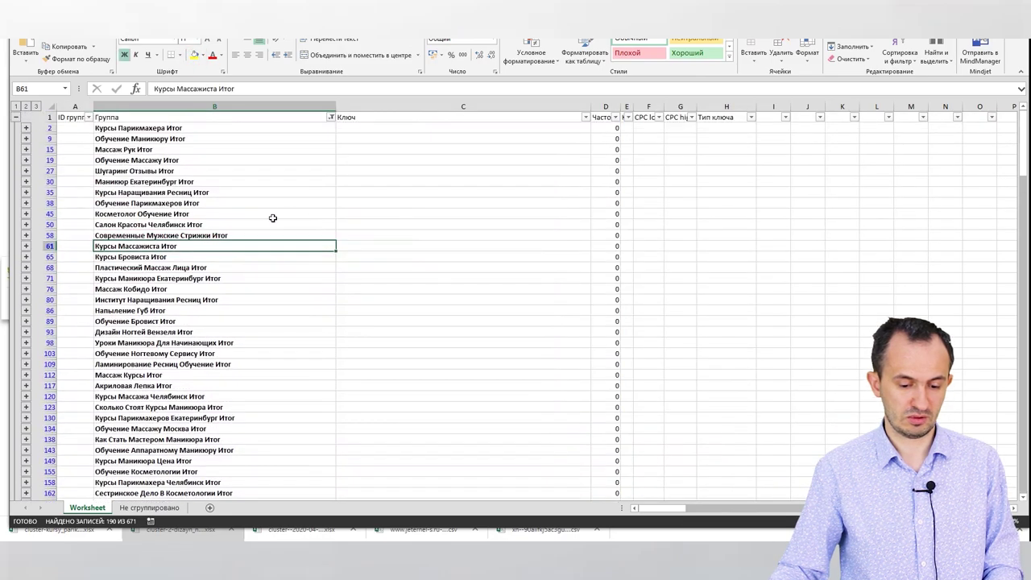
click(48, 127)
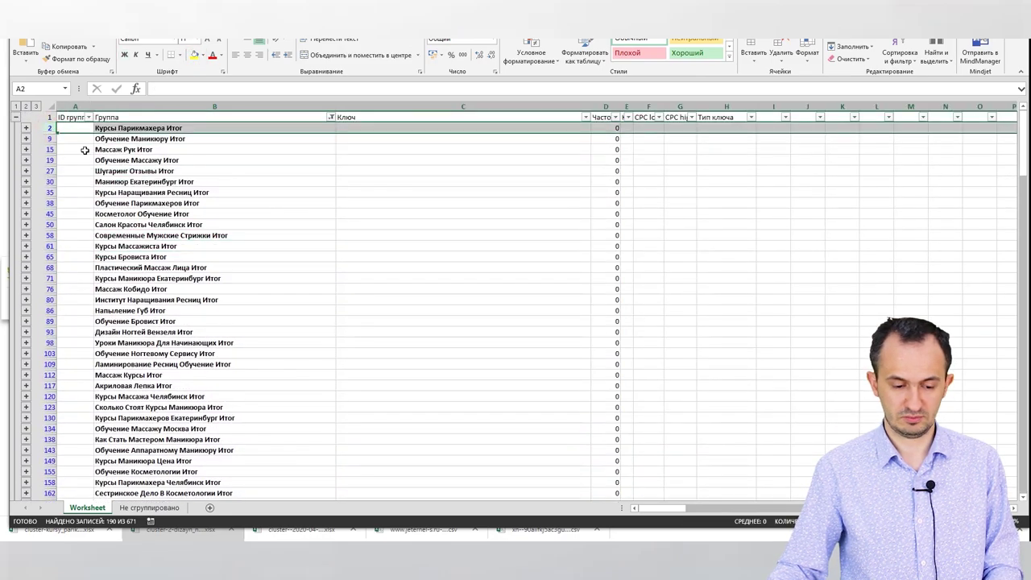
drag(1021, 167, 1021, 174)
shift+click(52, 483)
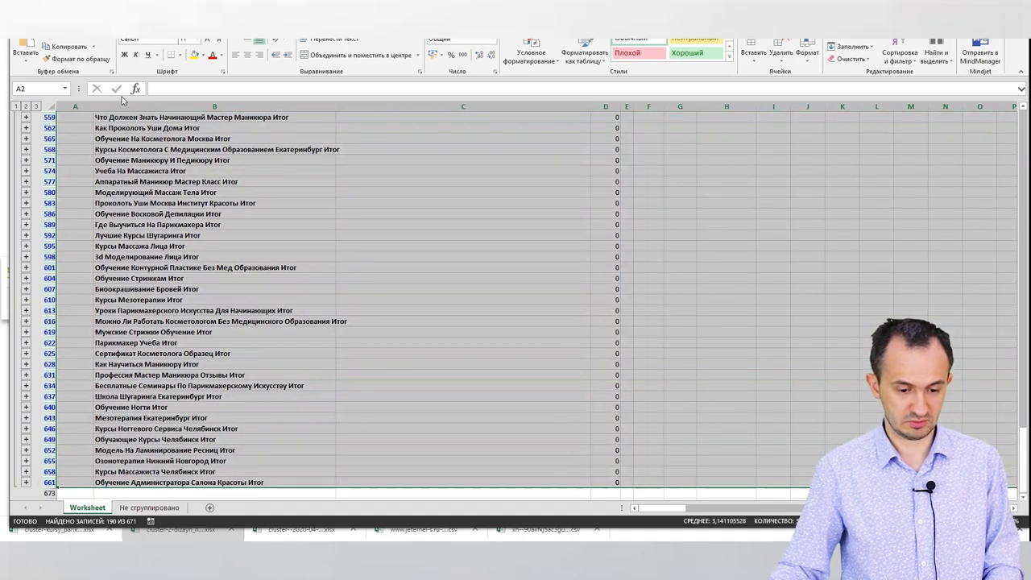
key(ctrl+y)
click(363, 173)
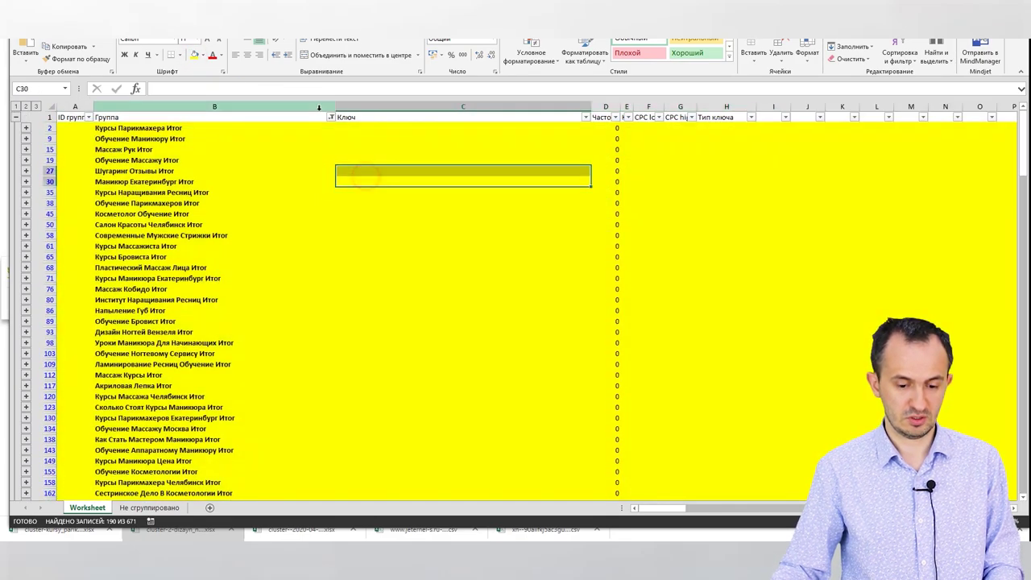
- Clear the filter from the Группа column to show all keyword rows again
click(331, 117)
click(242, 167)
click(370, 130)
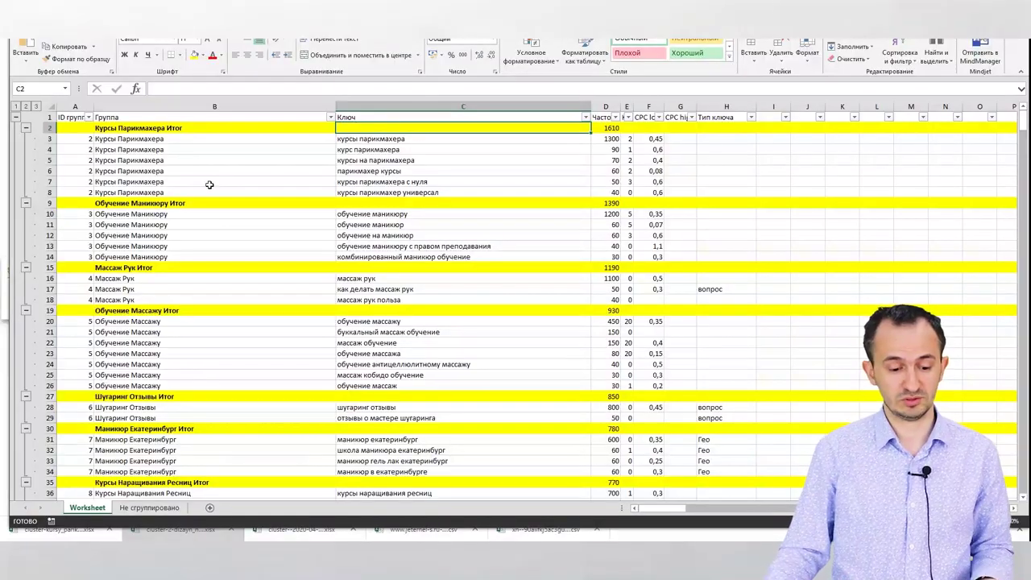
- Examine the keywords and frequencies of the Обучение Маникюру, Обучение Массажу and Косметолог Обучение groups
drag(346, 207, 628, 258)
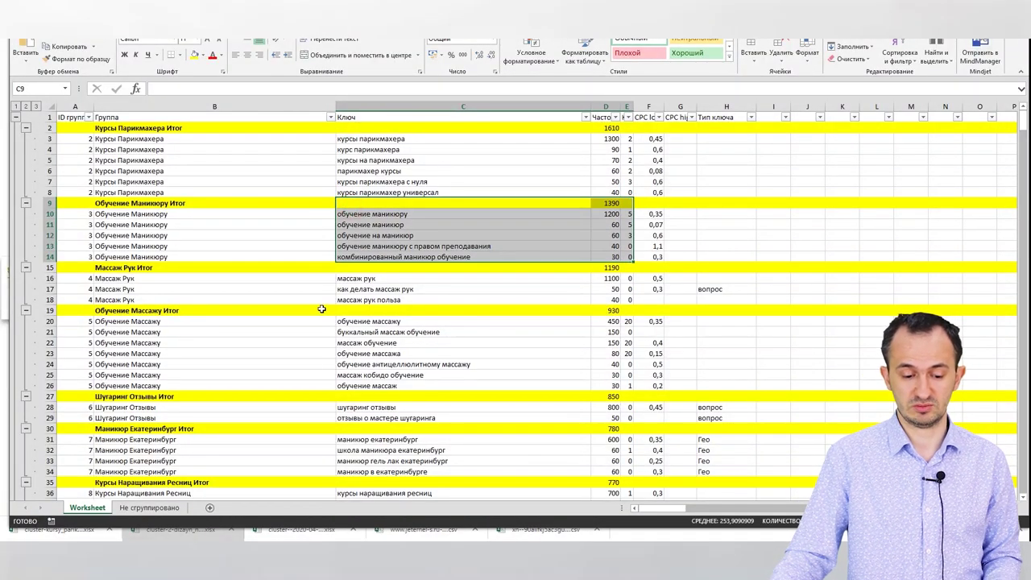
click(347, 292)
drag(362, 321, 629, 385)
scroll(512, 427, down, 6)
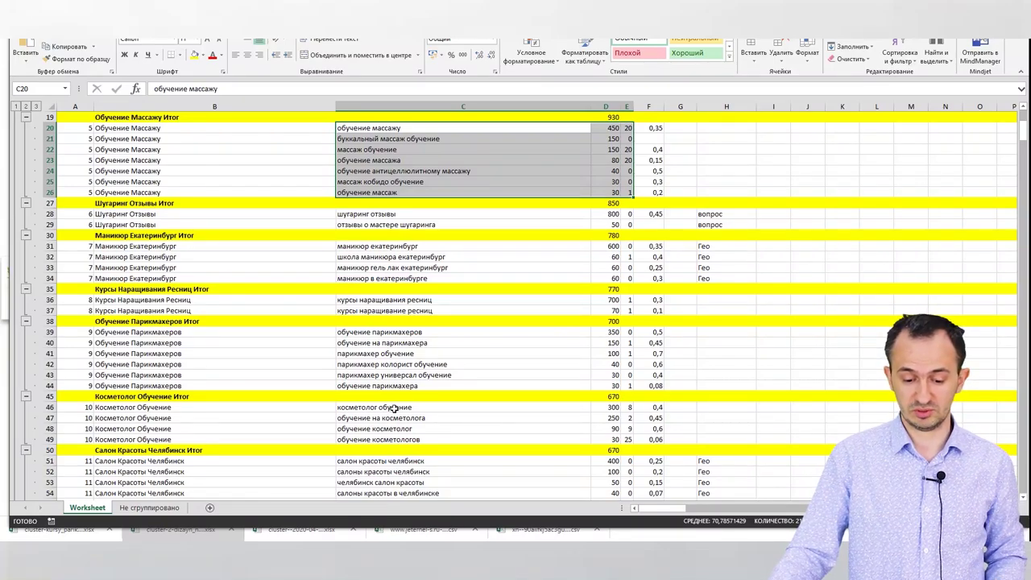
drag(400, 408, 604, 438)
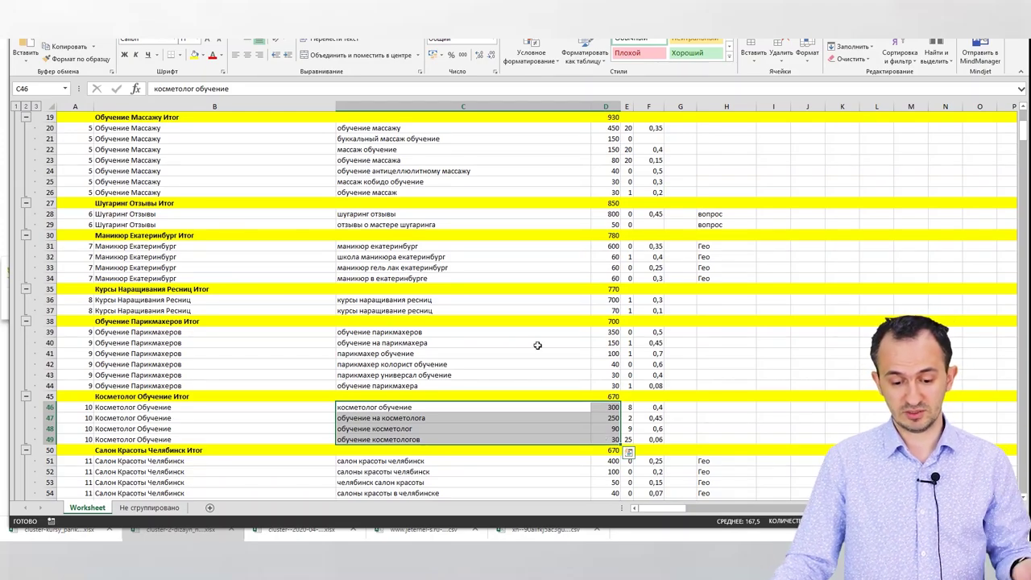
- Examine the keywords of the Обучение Парикмахеров, Салон Красоты Челябинск and Современные Мужские Стрижки groups
drag(456, 335, 631, 393)
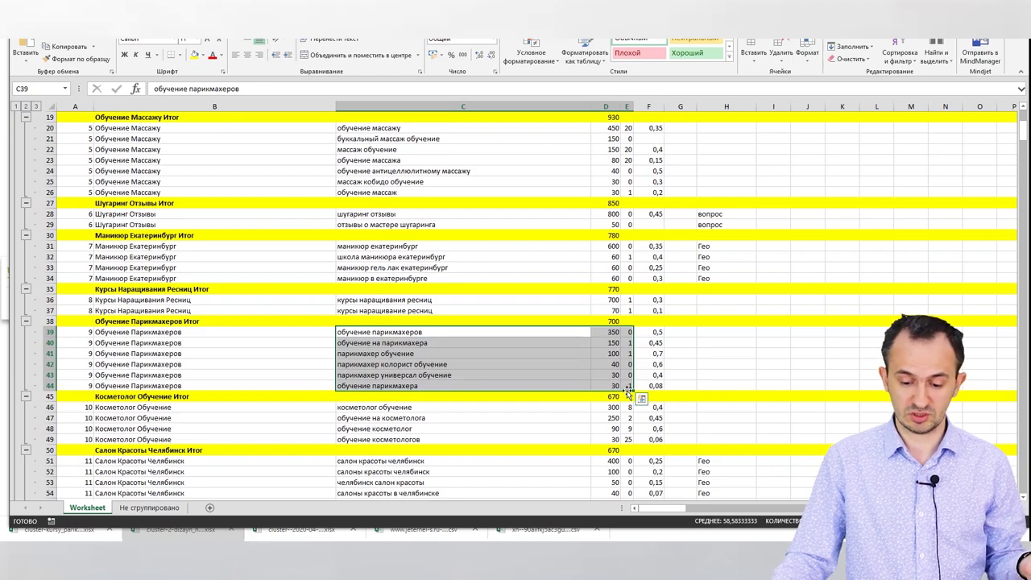
scroll(591, 406, down, 4)
drag(467, 333, 623, 392)
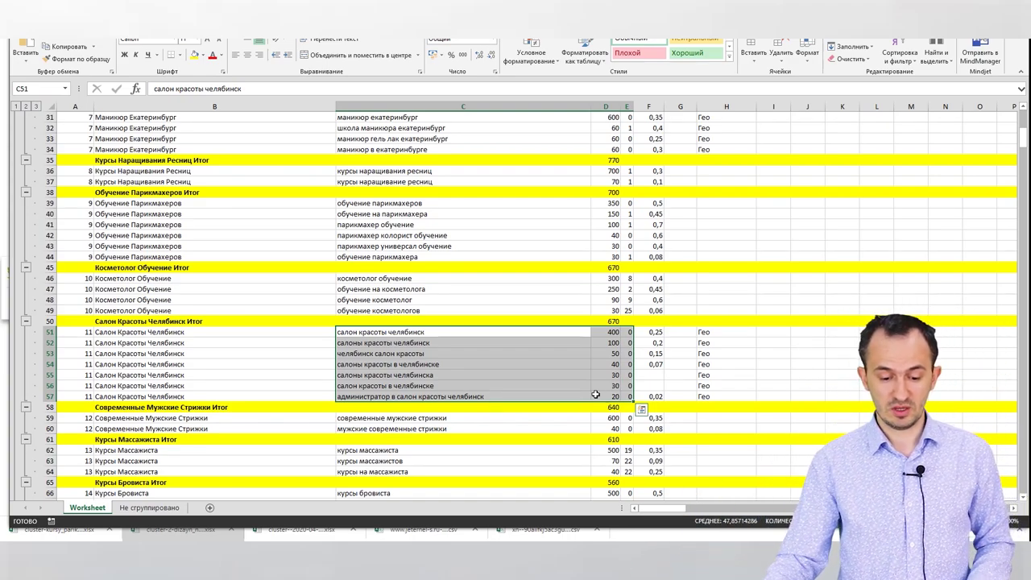
scroll(489, 432, down, 4)
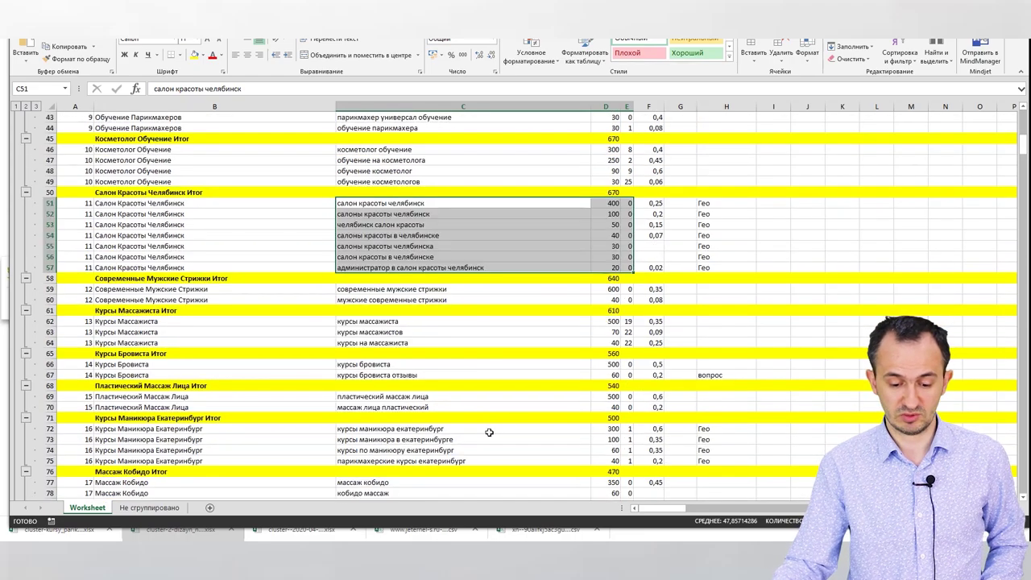
drag(448, 291, 631, 310)
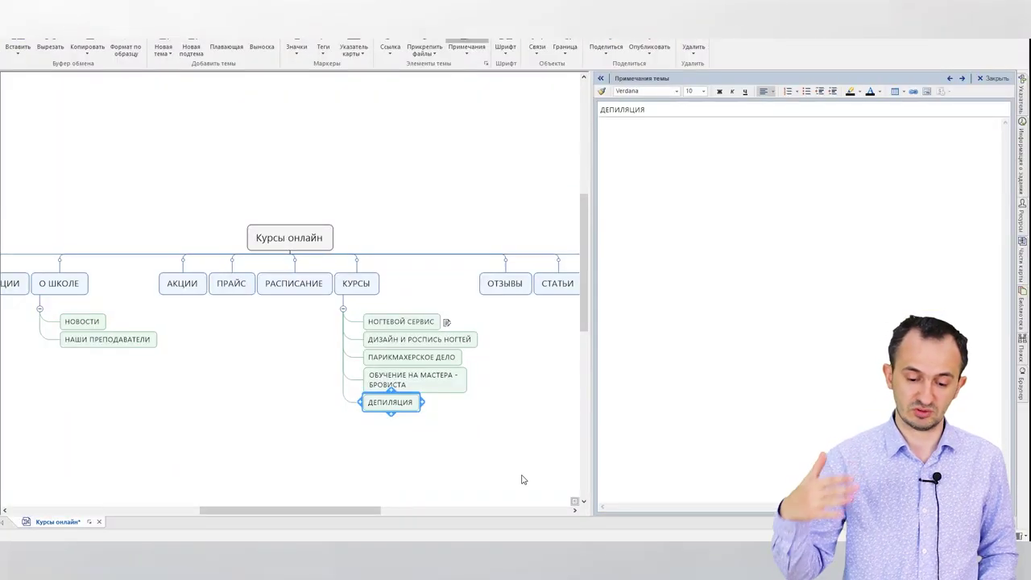
- Switch to the Курсы онлайн mind map in MindManager and review the course topics and the НОГТЕВОЙ СЕРВИС note
drag(482, 454, 364, 298)
click(490, 392)
click(412, 313)
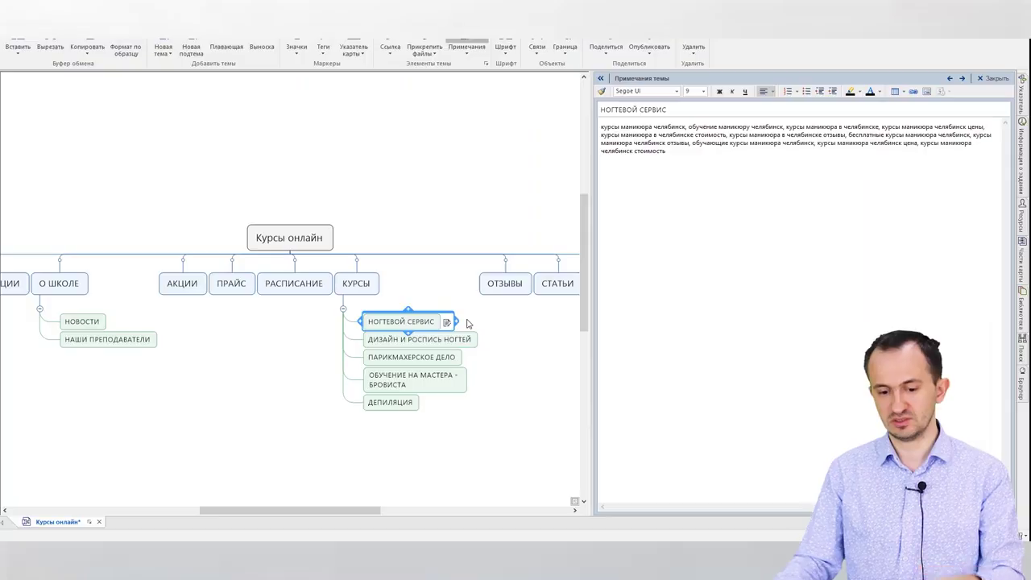
click(504, 286)
click(546, 287)
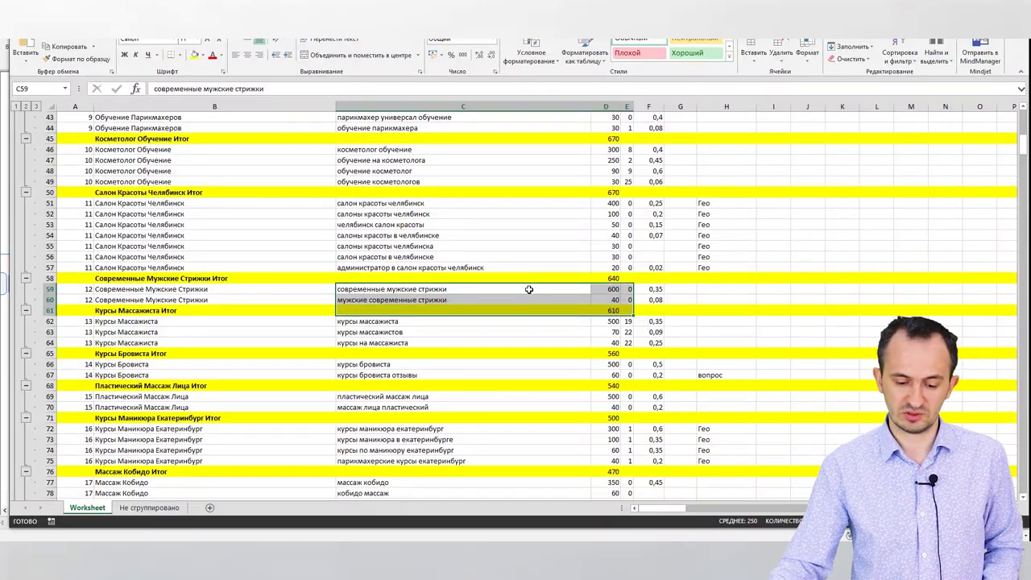
- In Excel, label the Обучение Ногтевому Сервису Итог row with "Услуга" in the Ключ column
scroll(525, 294, down, 12)
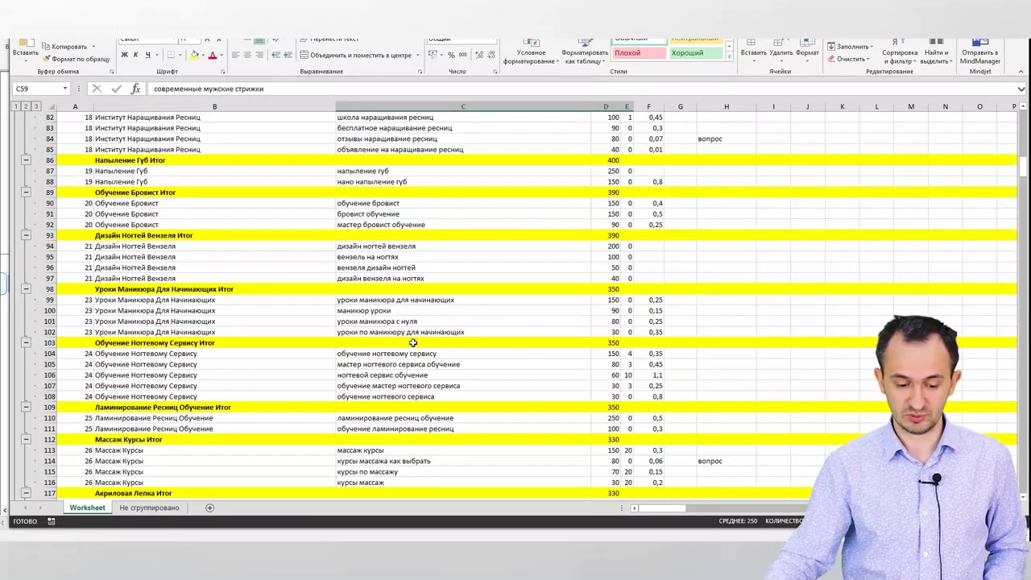
click(411, 342)
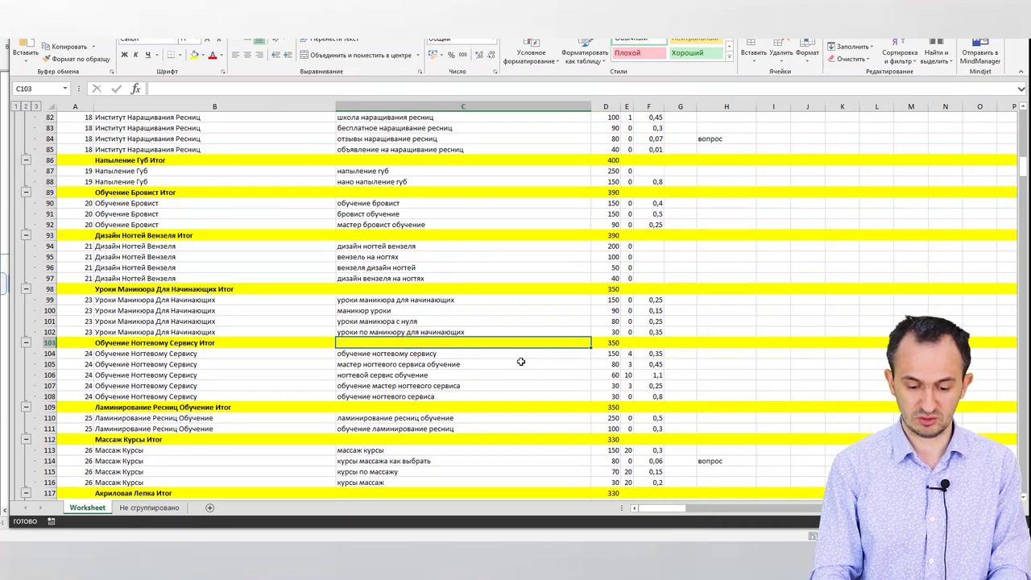
text(Услуга)
key(Return)
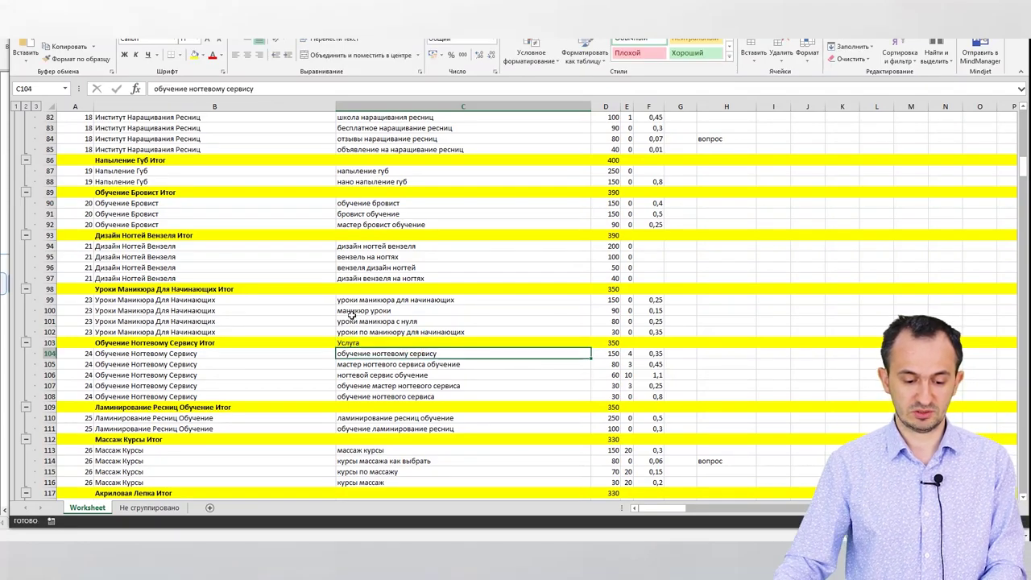
- Switch to the mind map and add "Обучение Ногтевому Сервису Итог" as a subtopic of НОГТЕВОЙ СЕРВИС
key(alt+Tab)
click(492, 379)
click(360, 322)
click(684, 177)
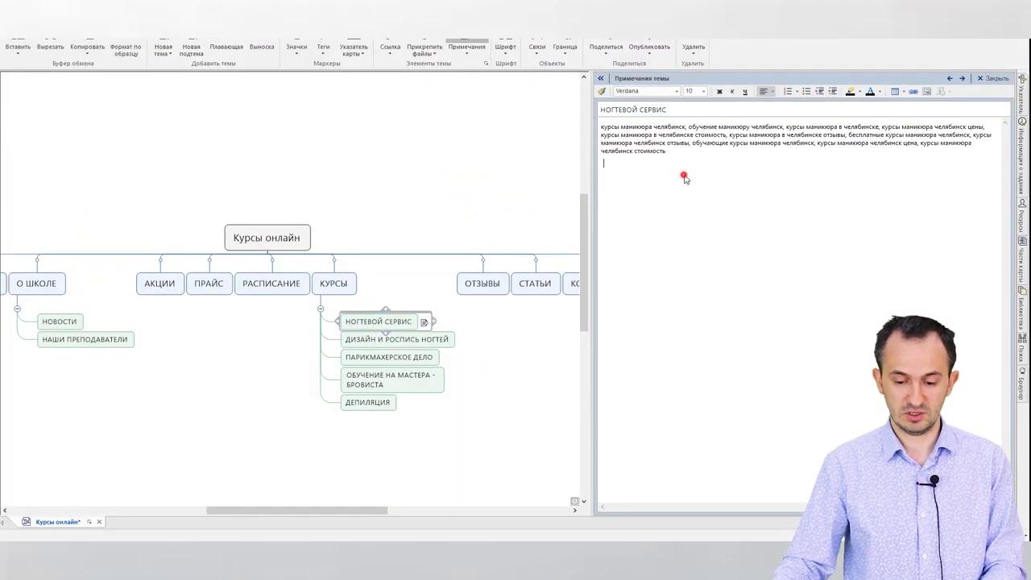
click(415, 321)
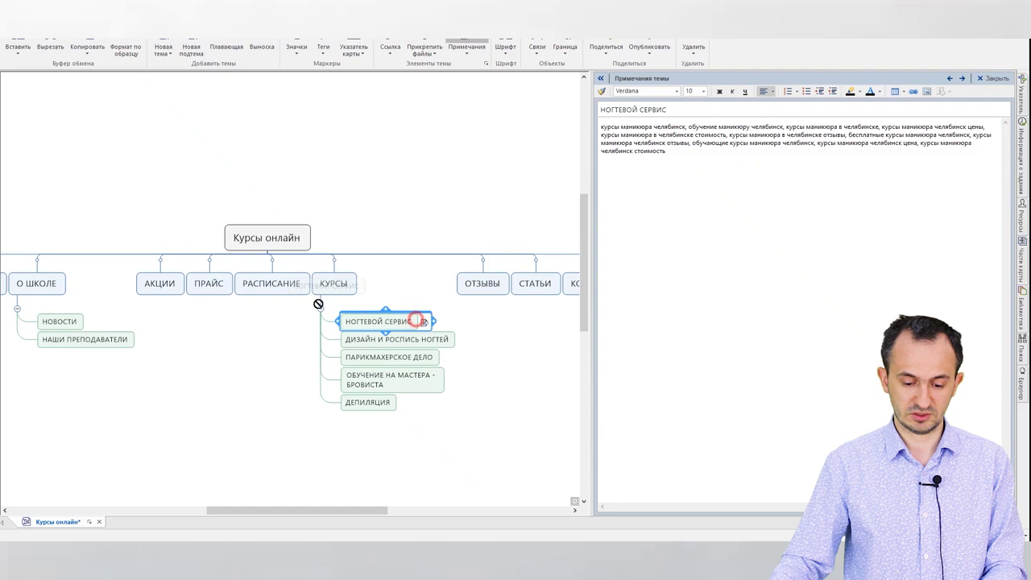
text(Обучение Ногтевому Сервису Итог)
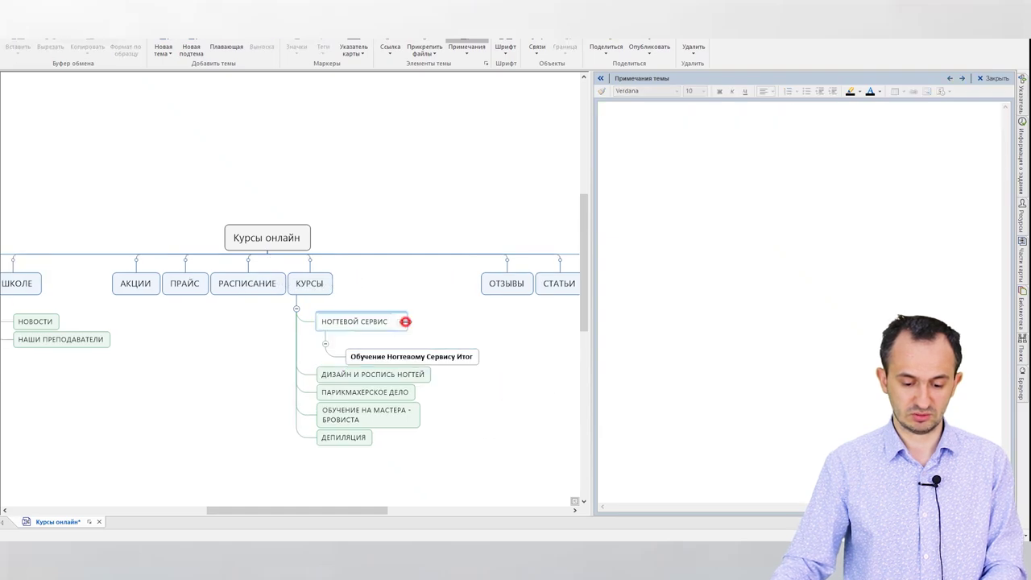
- Rename the НОГТЕВОЙ СЕРВИС topic "Обучение Ногтевому Сервису Итог" and delete the duplicate subtopic beneath it
click(387, 320)
drag(361, 321, 382, 322)
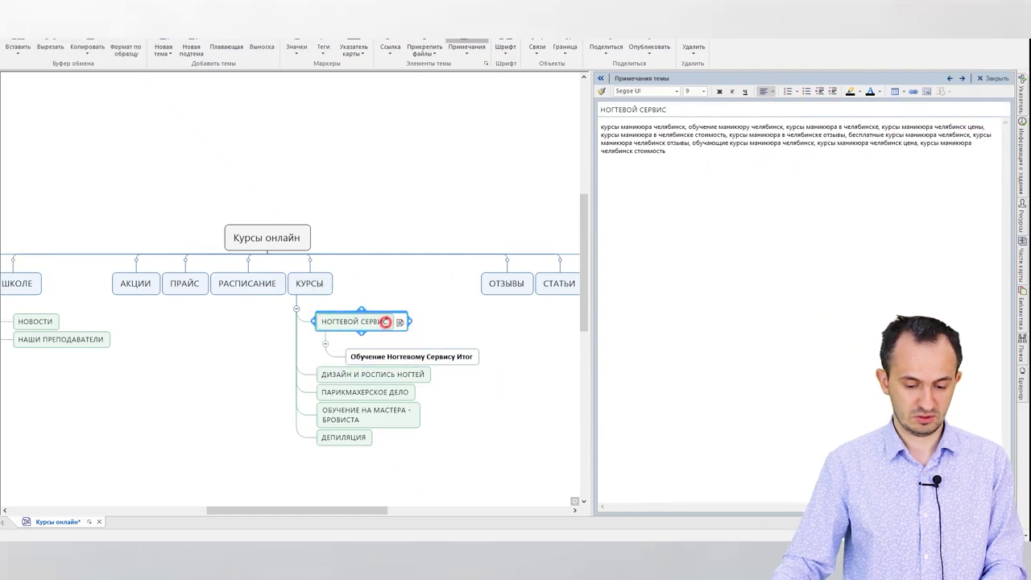
key(ctrl+a)
text(Обучение Ногтевому Сервису Итог)
click(541, 379)
click(453, 359)
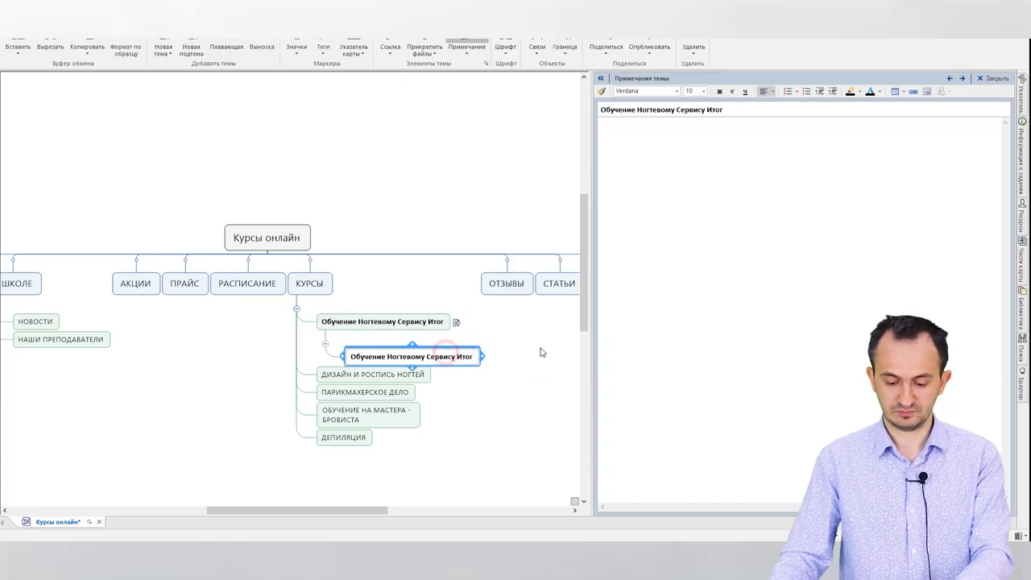
key(Delete)
- Copy the Обучение Ногтевому Сервису keywords with their frequencies from Excel and open the renamed topic's note in the mind map
key(alt+Tab)
drag(390, 354, 622, 401)
key(ctrl+c)
key(alt+Tab)
click(627, 237)
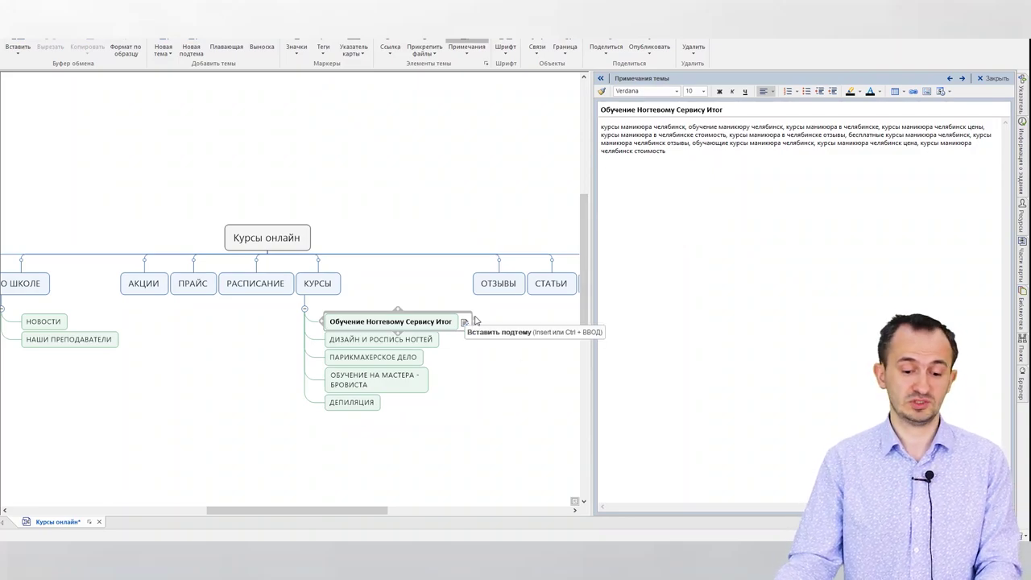
- Return to the Excel sheet and examine the keywords of the Обучение Парикмахеров group
key(alt+Tab)
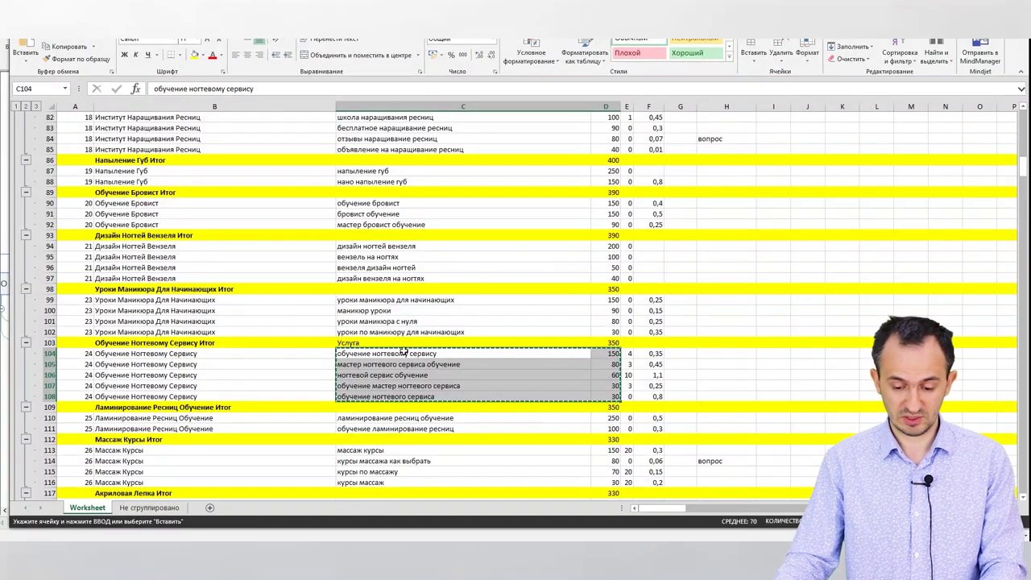
scroll(473, 431, up, 20)
scroll(475, 433, up, 4)
scroll(475, 432, down, 5)
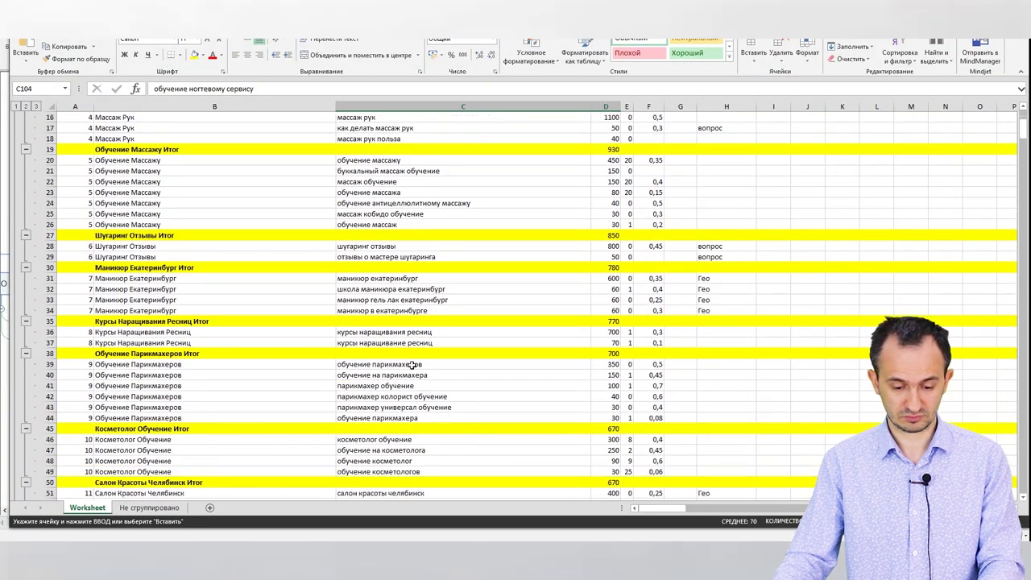
drag(412, 364, 559, 414)
key(ctrl+f)
text(ман7и)
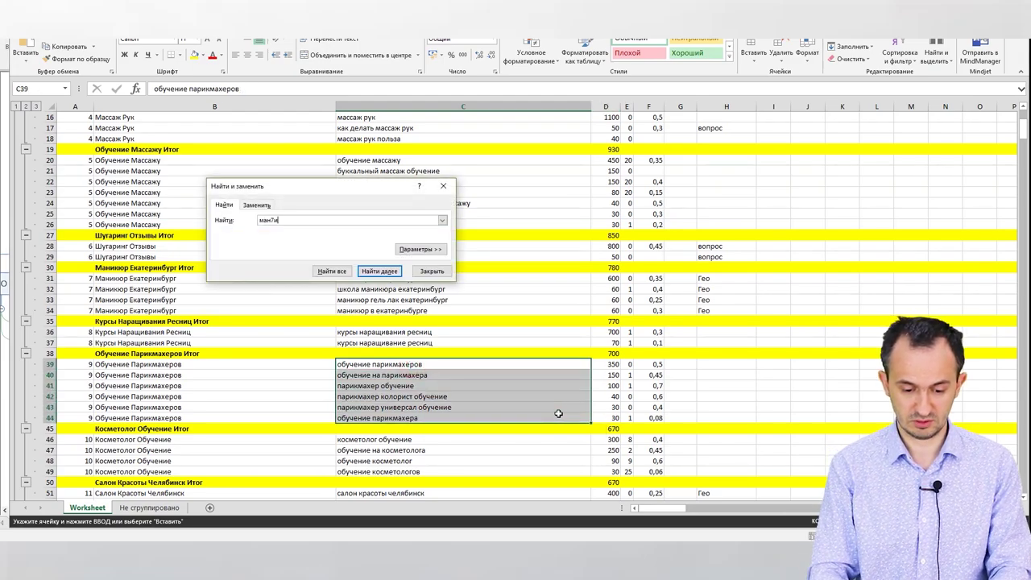
key(Escape)
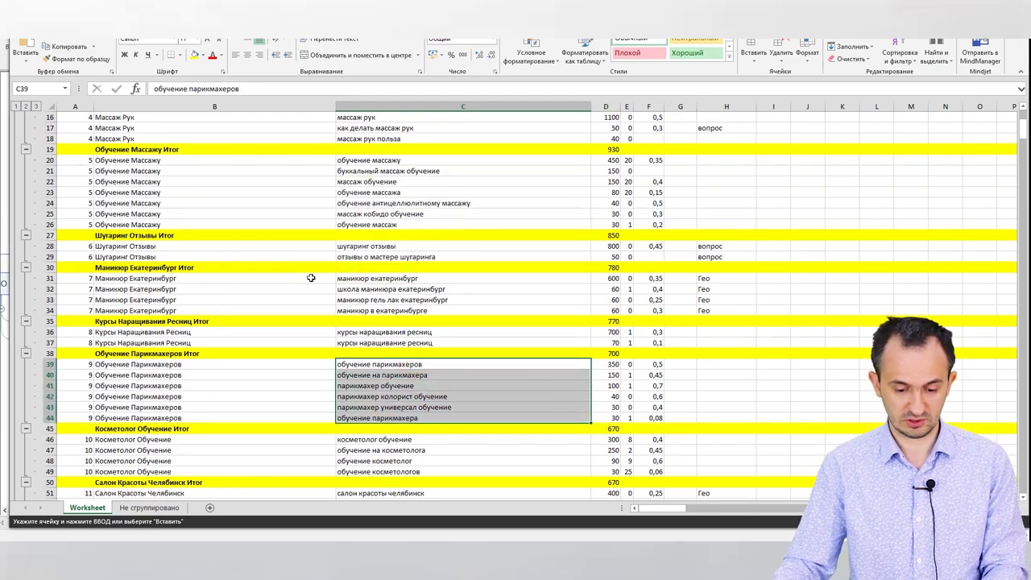
- Filter the Группа column for "екатер" and review the rows of the Екатеринбург groups
scroll(302, 260, up, 5)
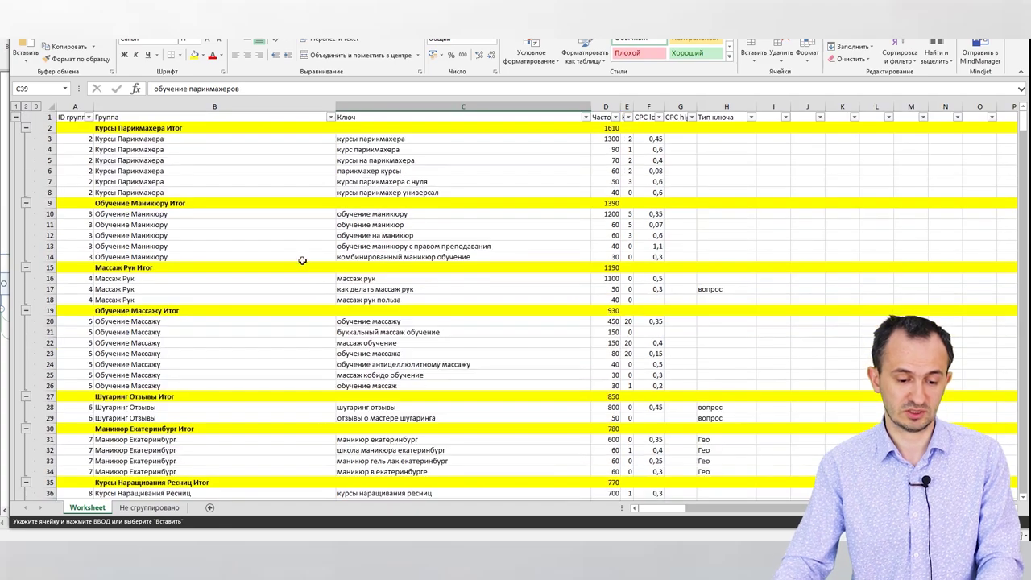
click(330, 117)
click(262, 208)
text(ека)
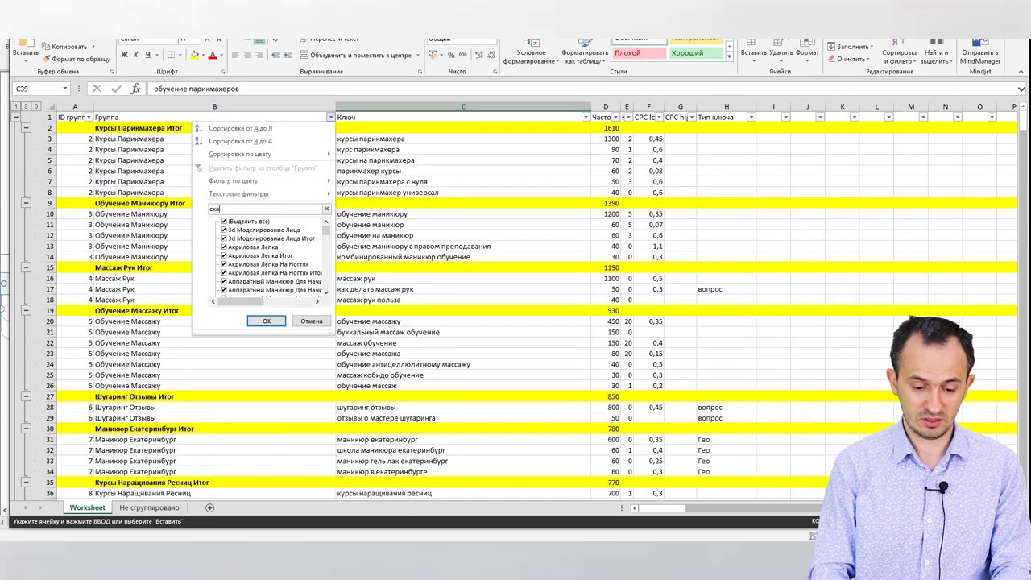
text(тер)
key(Return)
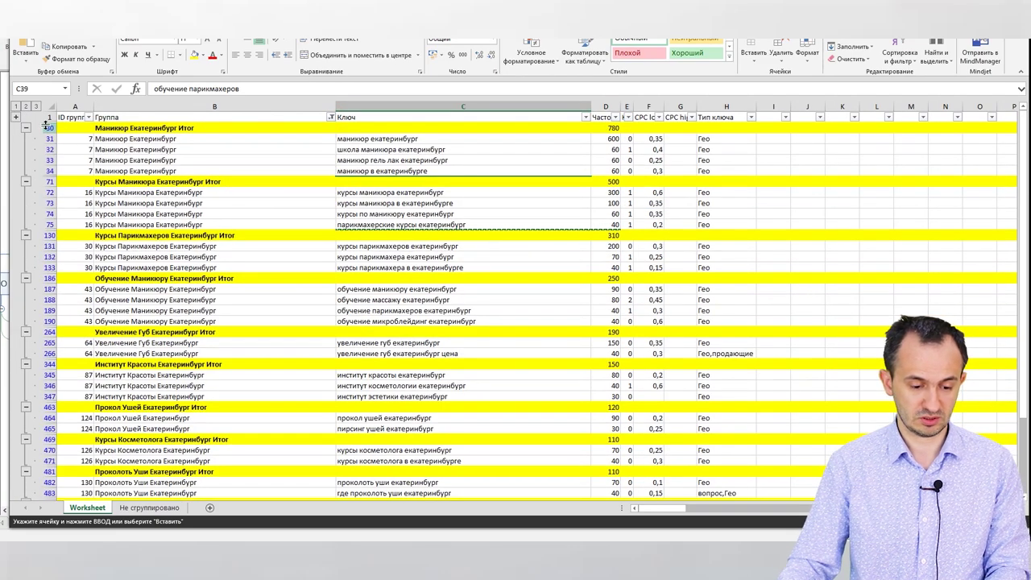
click(46, 127)
drag(46, 128, 46, 192)
scroll(410, 247, down, 8)
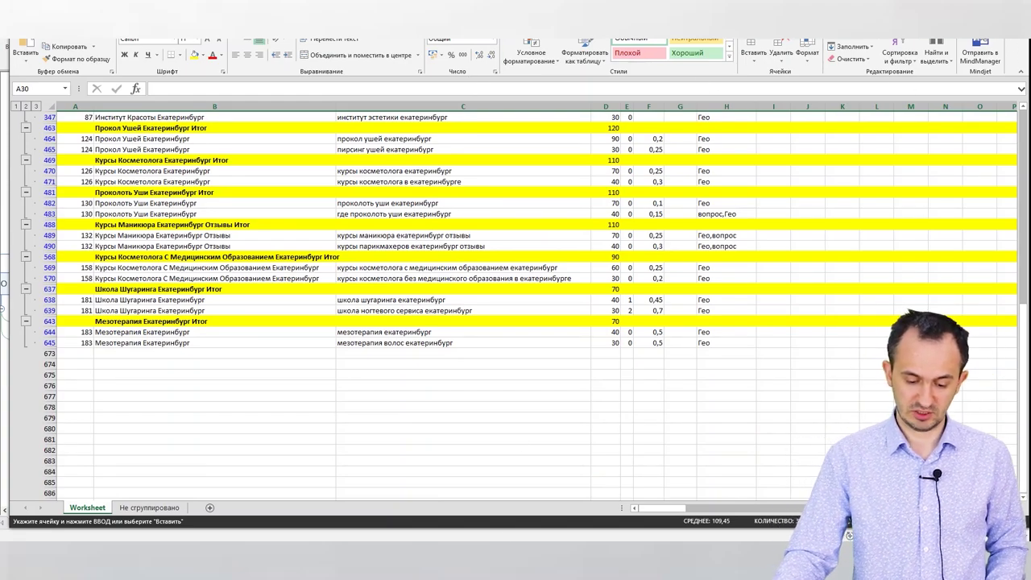
- Switch to the SEOquick clusterer in the browser, add "Екатеринбург" as a minus word and run the clustering
click(464, 501)
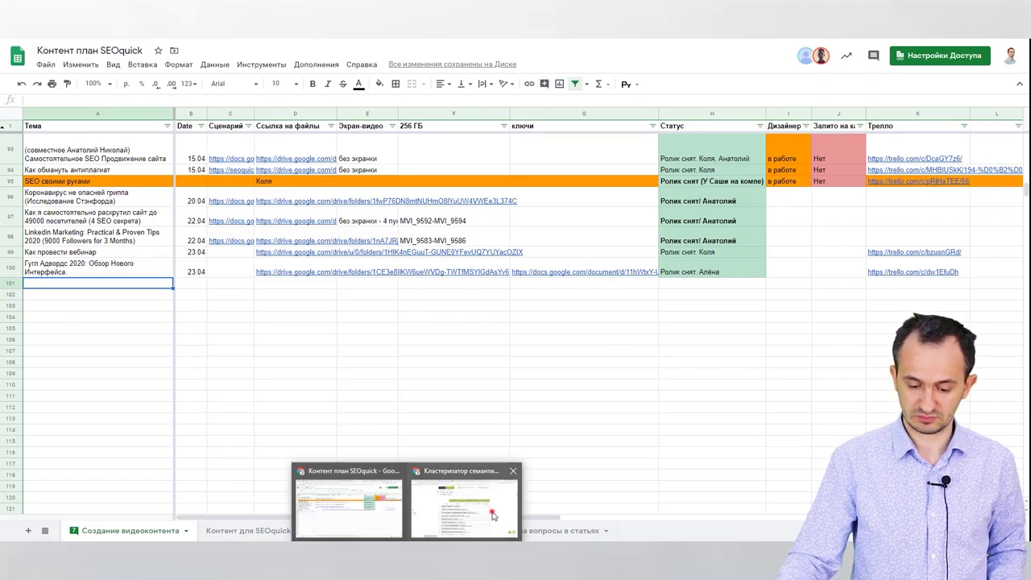
click(489, 509)
scroll(453, 205, up, 3)
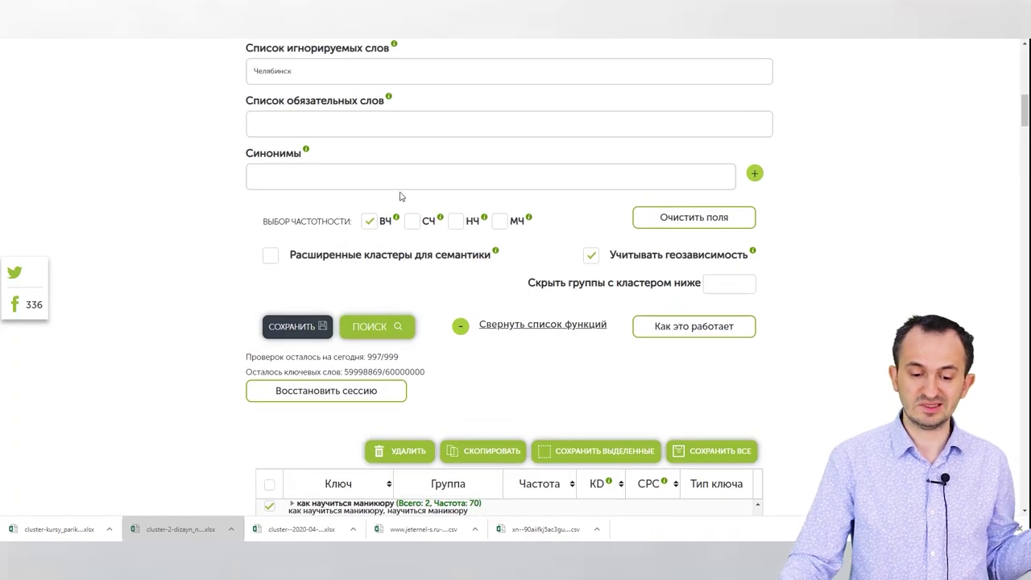
scroll(379, 164, up, 2)
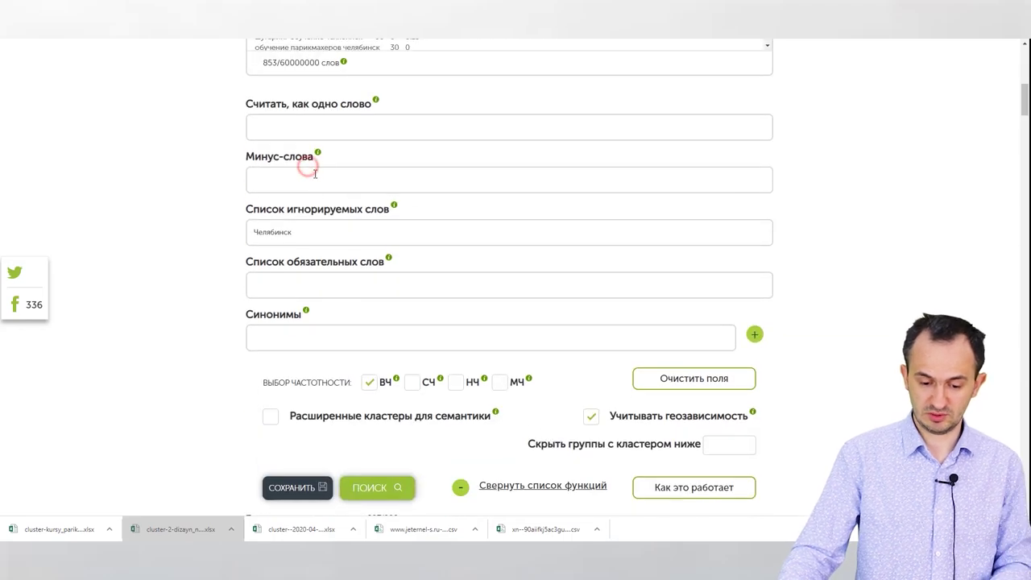
click(309, 178)
text(Екатеринбург)
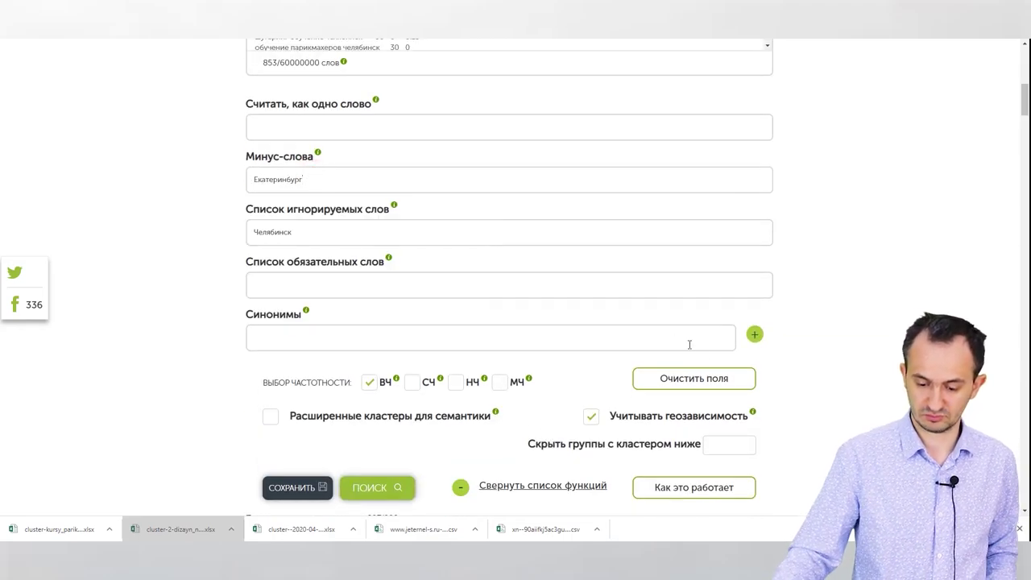
click(385, 491)
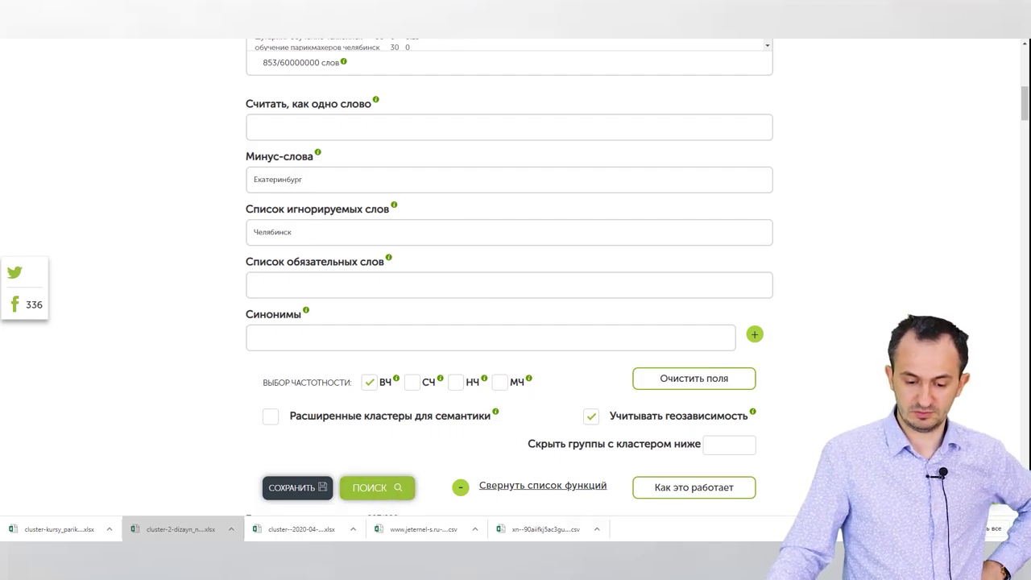
scroll(587, 507, down, 3)
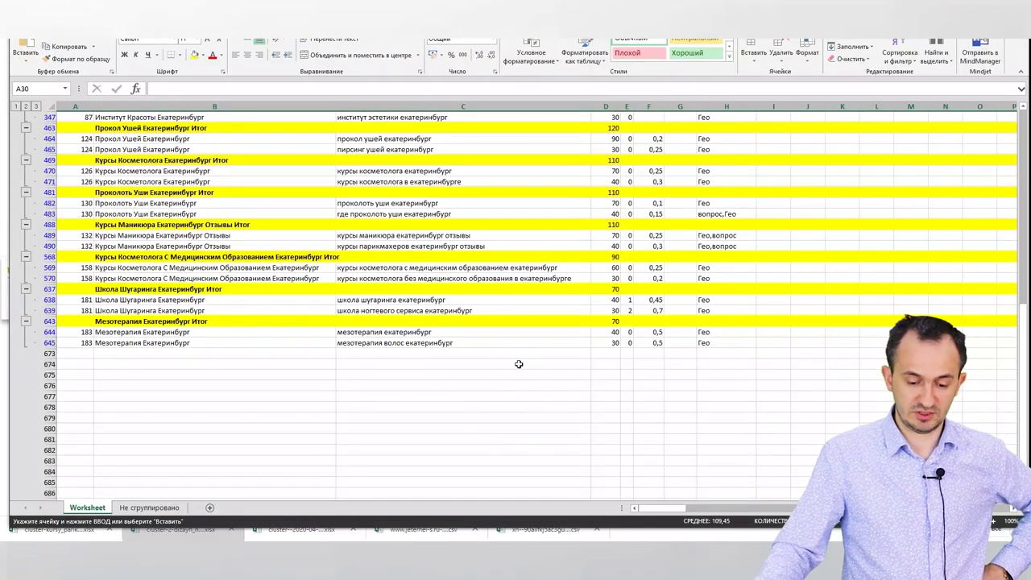
- Back in Excel, clear the filter from the Группа column and go to the last groups of the sheet
scroll(483, 363, up, 9)
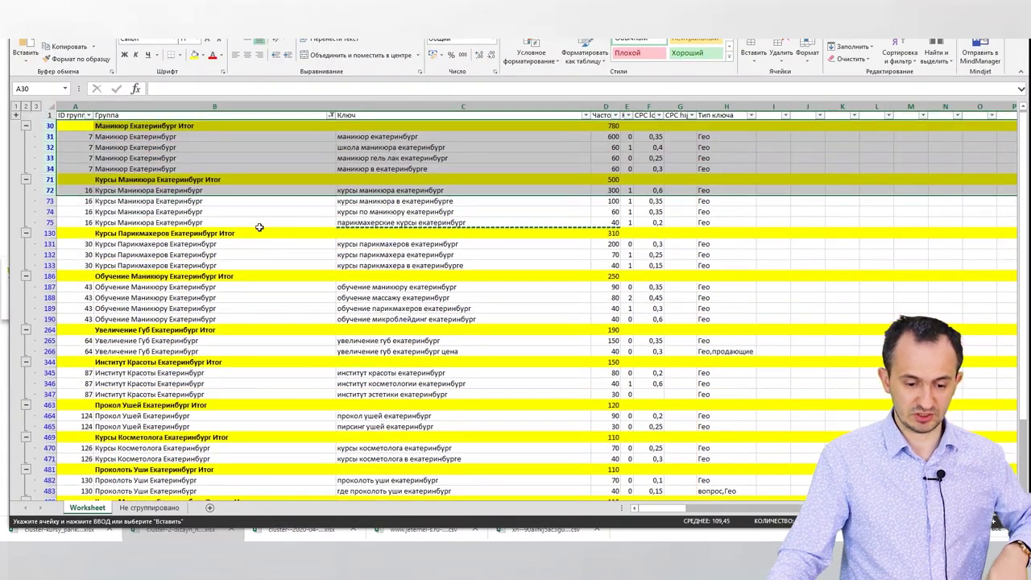
click(266, 224)
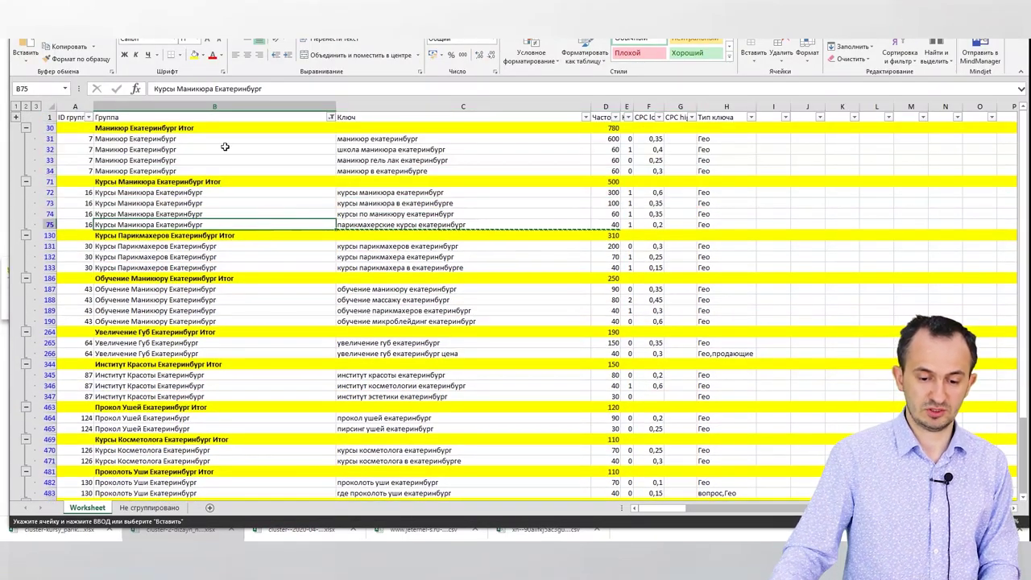
click(331, 118)
click(284, 170)
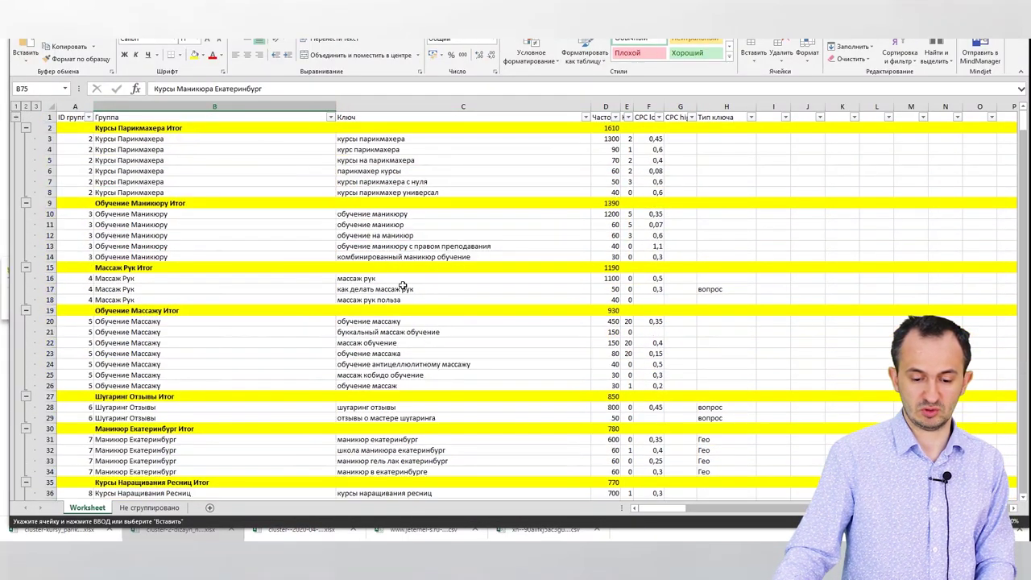
scroll(857, 217, down, 12)
drag(1024, 137, 1018, 506)
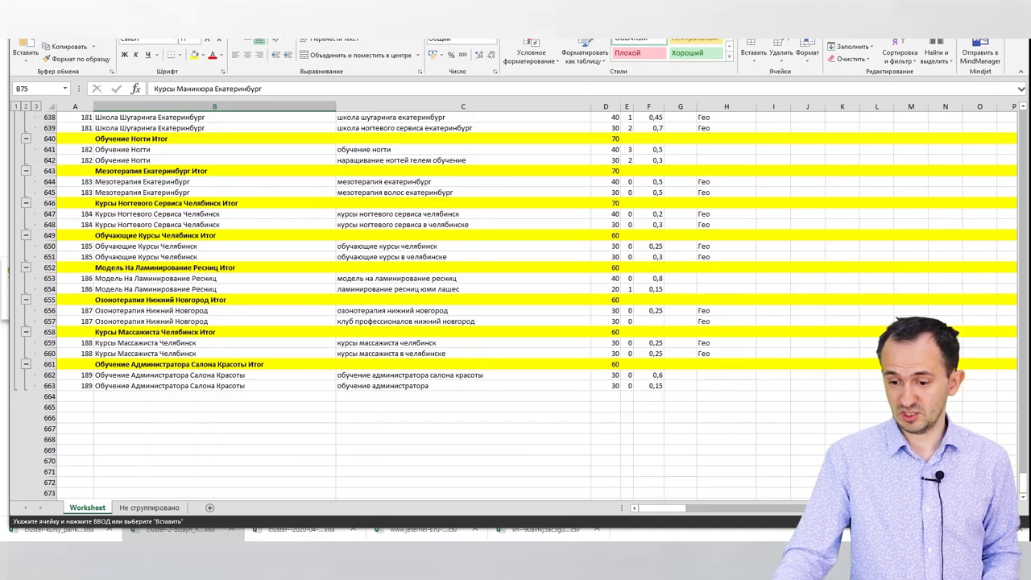
- In the SEOquick clusterer, expand and examine the обучение администратора салона красоты, модель на ламинирование ресниц and курсы массажиста челябинск clusters
key(alt+Tab)
scroll(740, 290, down, 5)
scroll(544, 306, down, 5)
scroll(621, 219, up, 4)
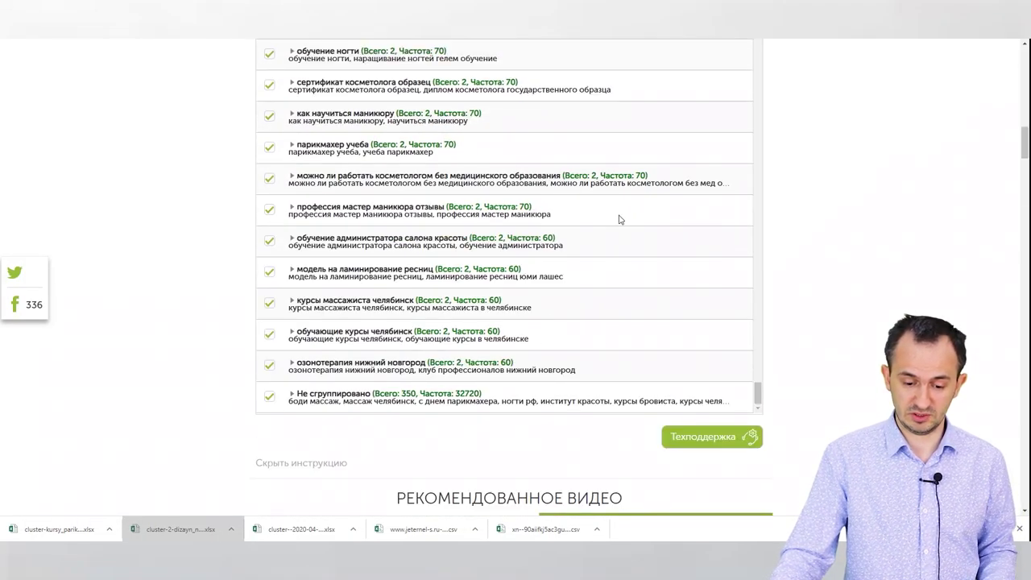
click(320, 238)
click(368, 345)
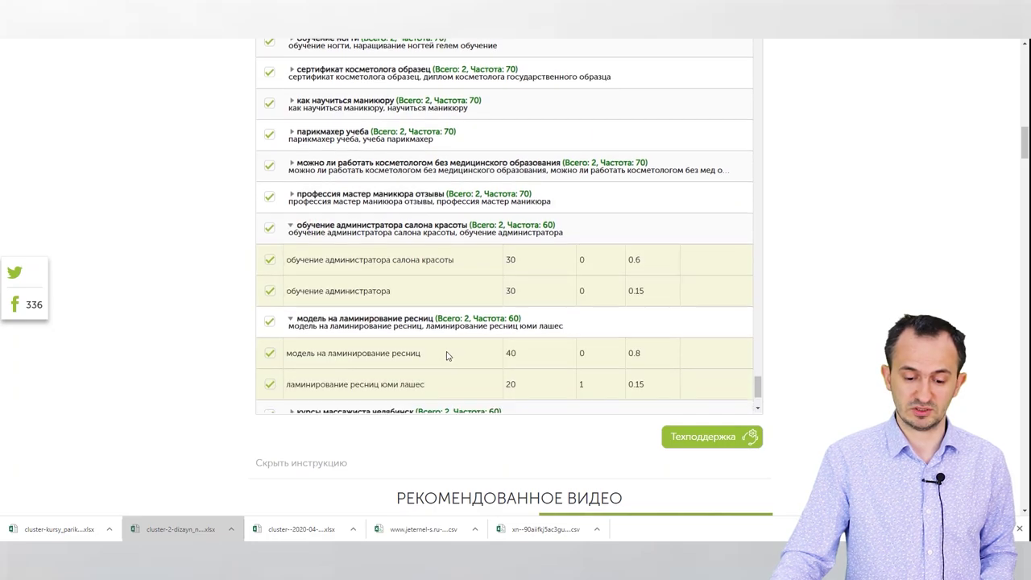
scroll(378, 338, down, 2)
click(385, 308)
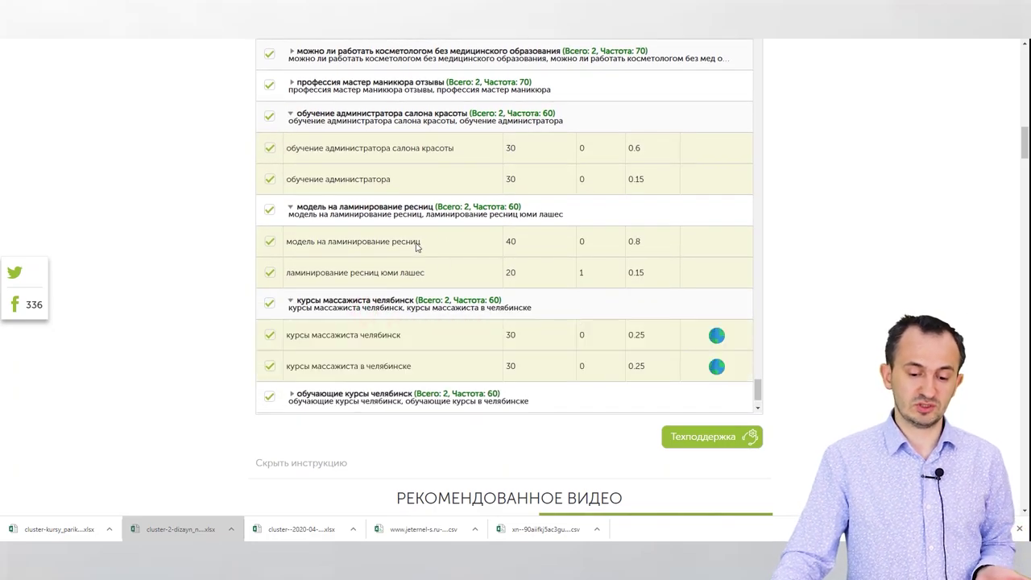